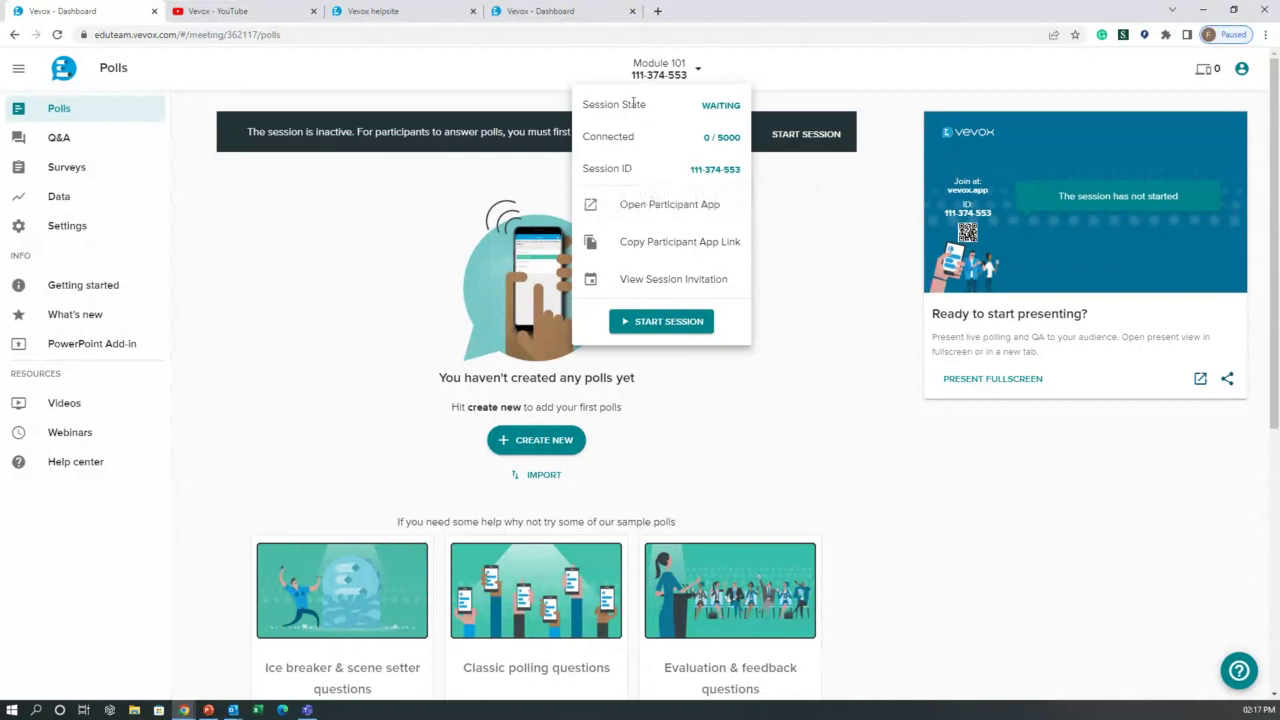
# Check the session state of Module 101 and start the session
pyautogui.moveTo(584, 104); pyautogui.dragTo(720, 100)
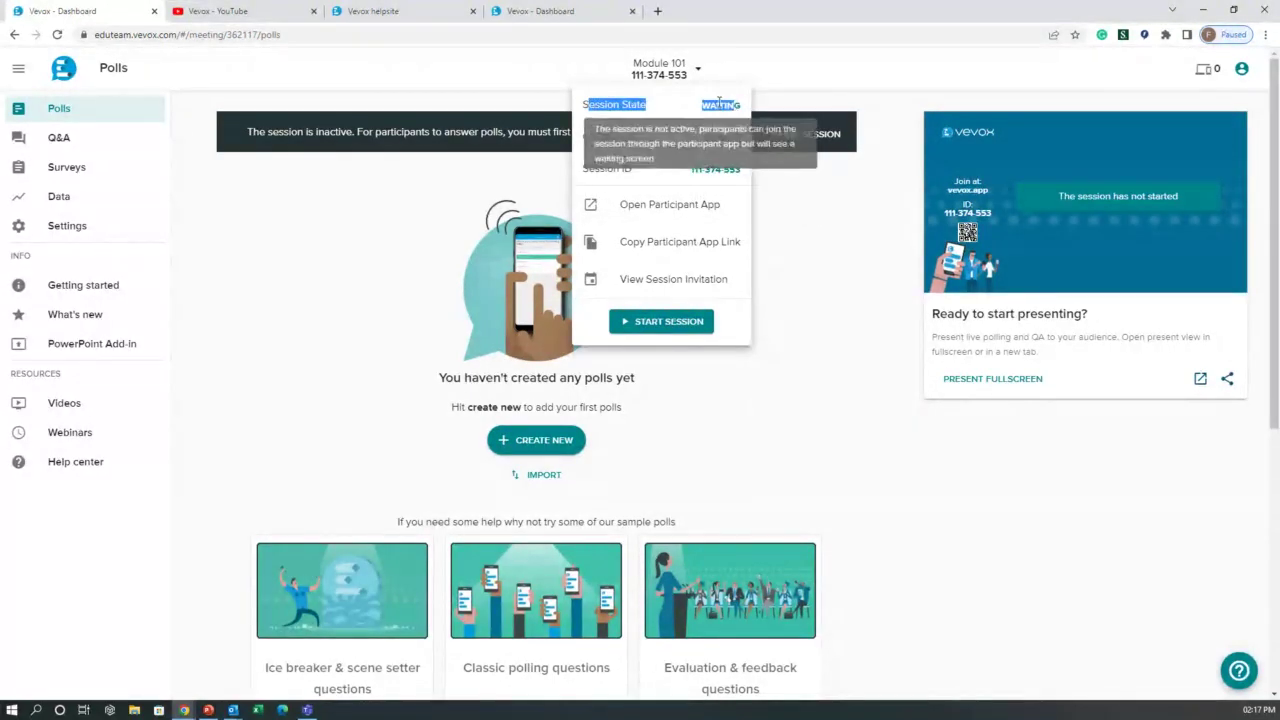
pyautogui.click(860, 247)
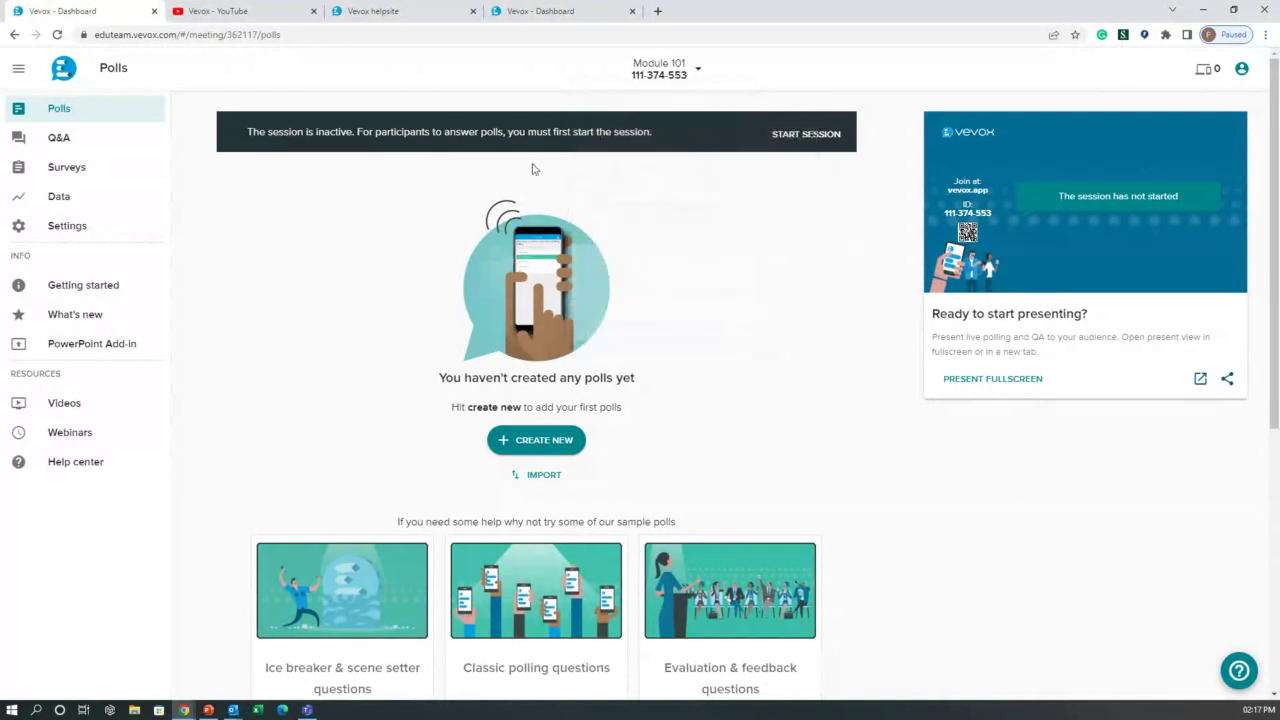
pyautogui.click(802, 134)
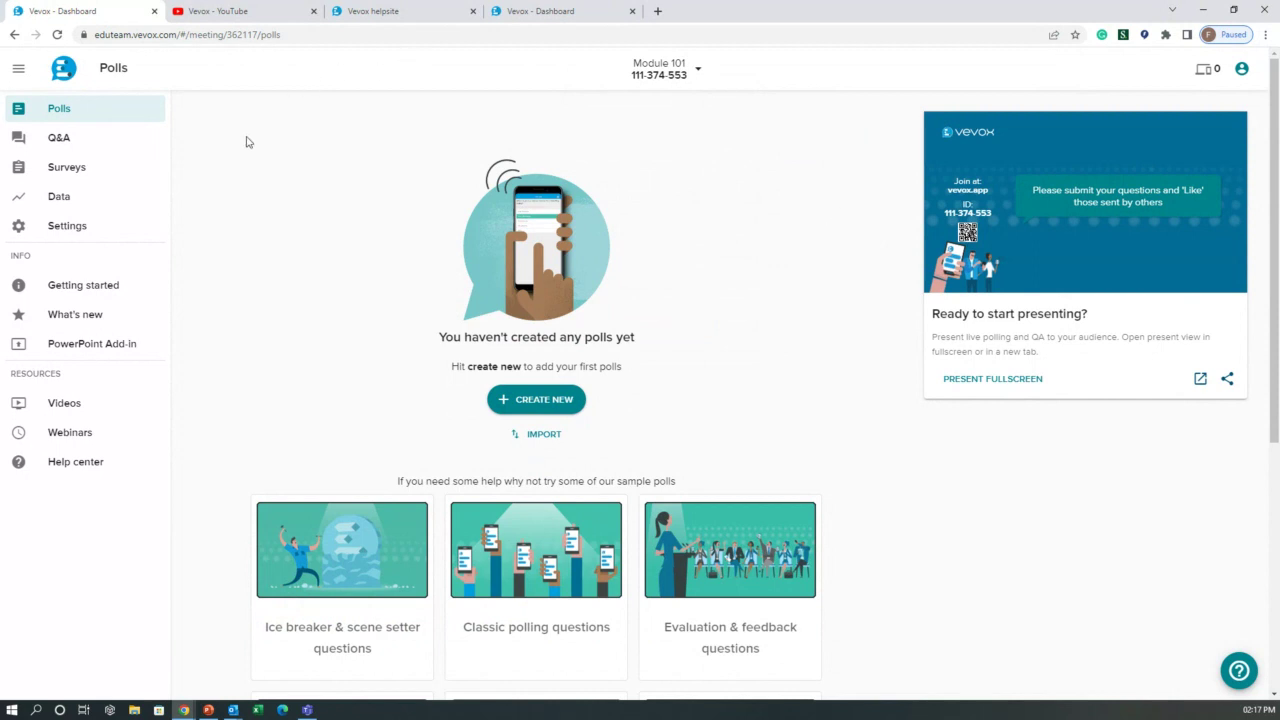
# Return to the sessions overview, open the "Intro to Vevox - AmplifyFE" session and look through its polls
pyautogui.click(62, 77)
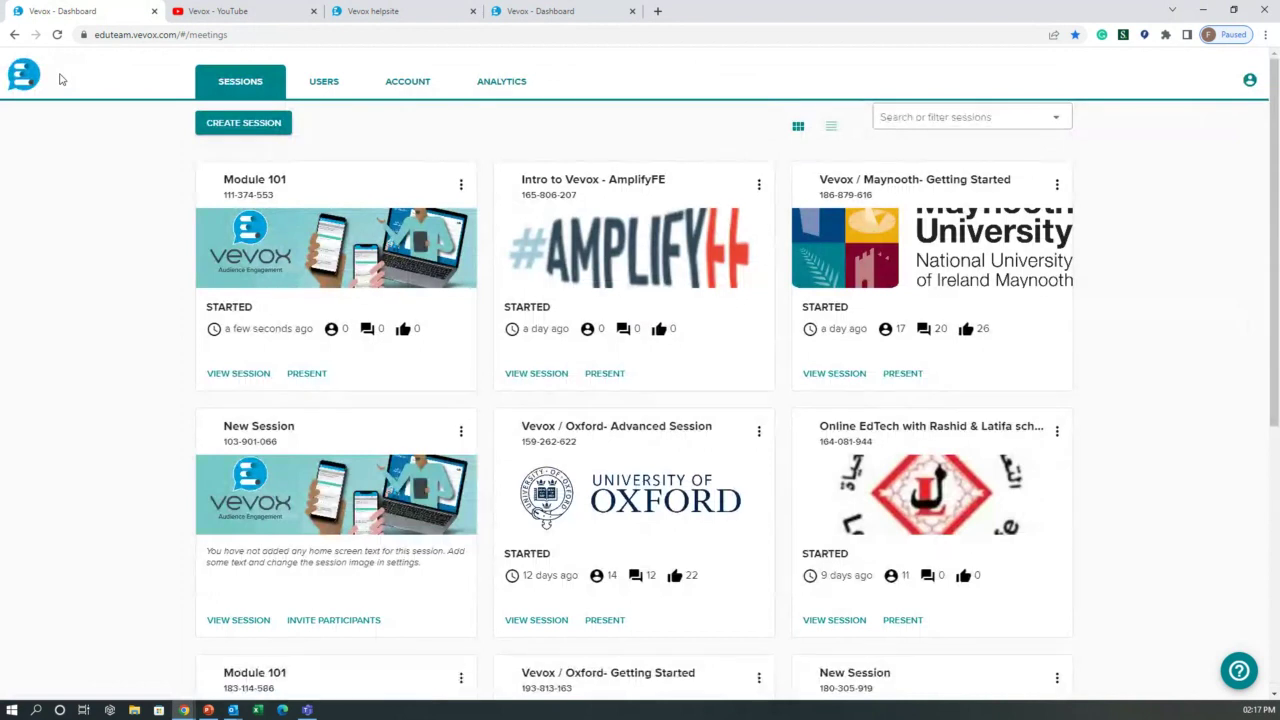
pyautogui.click(576, 182)
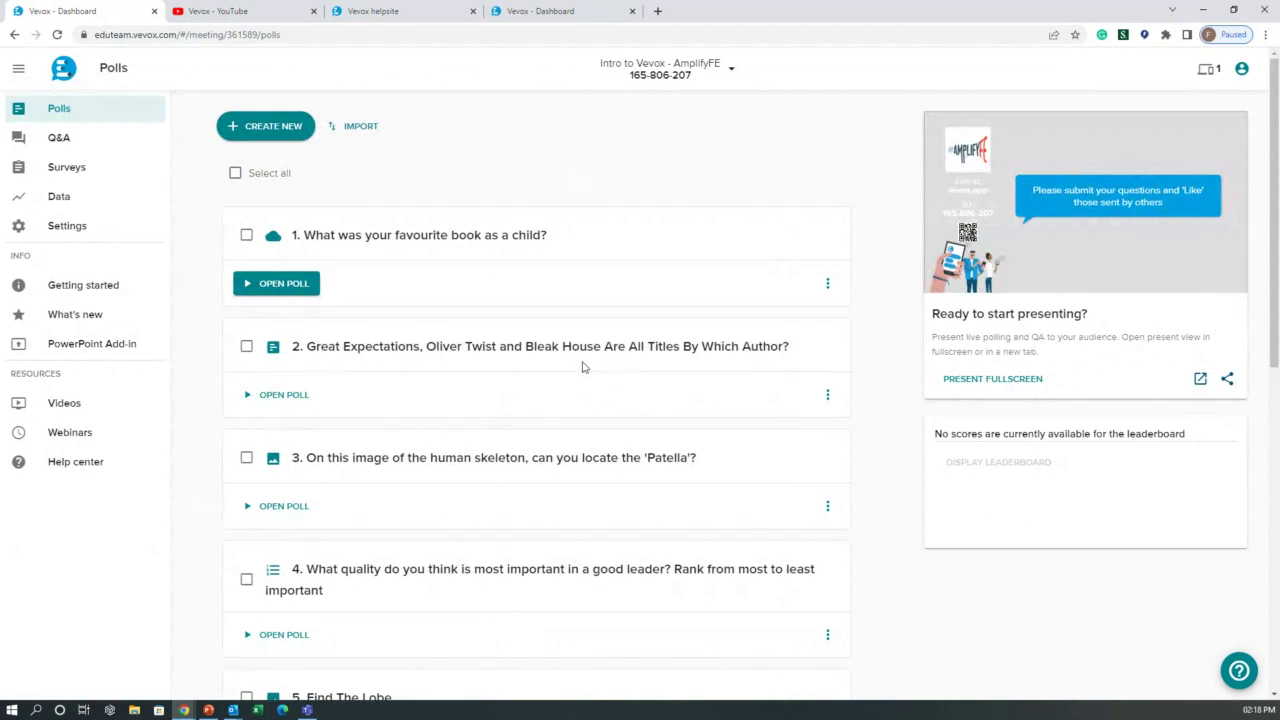
pyautogui.scroll(-2, 380, 210)
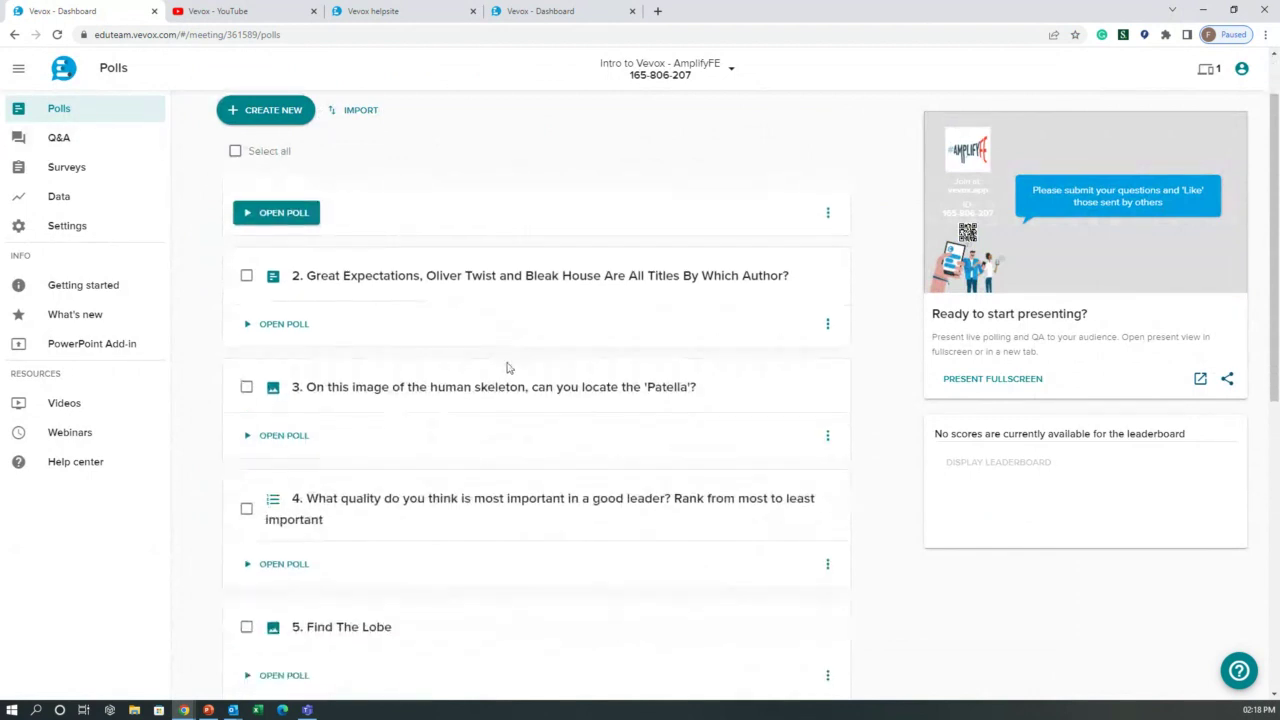
pyautogui.scroll(-3, 391, 319)
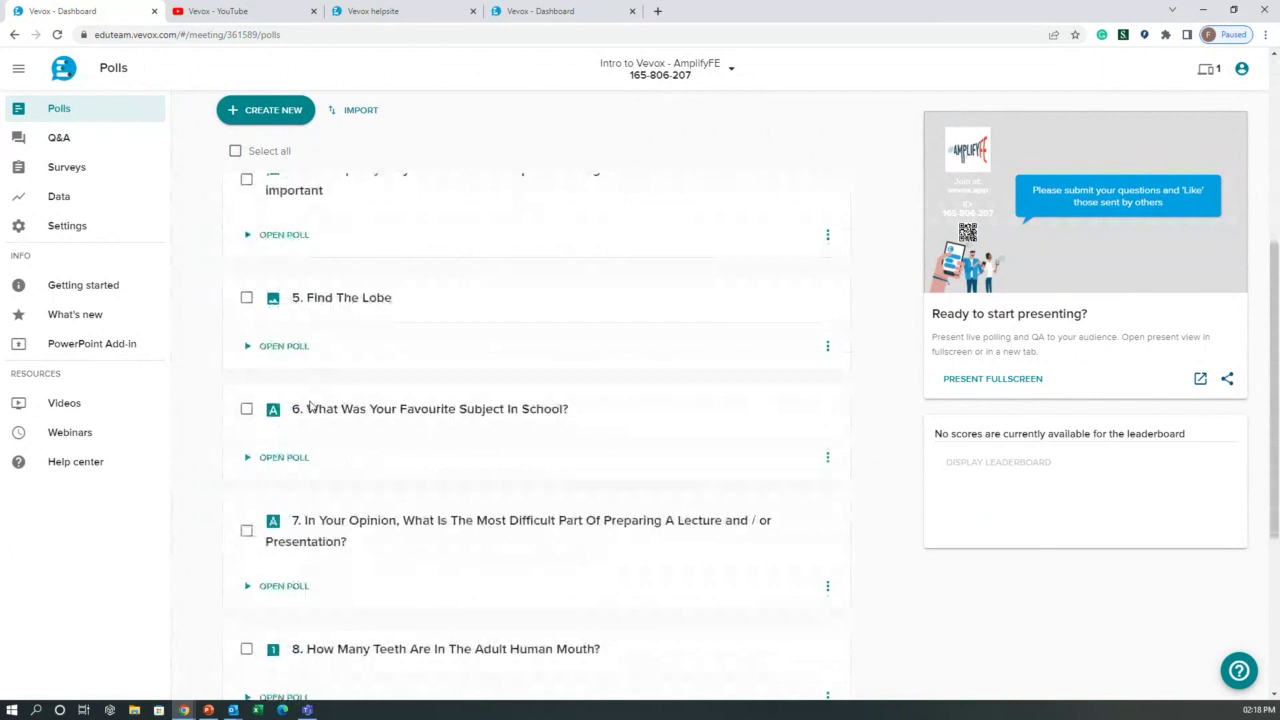
pyautogui.scroll(3, 297, 270)
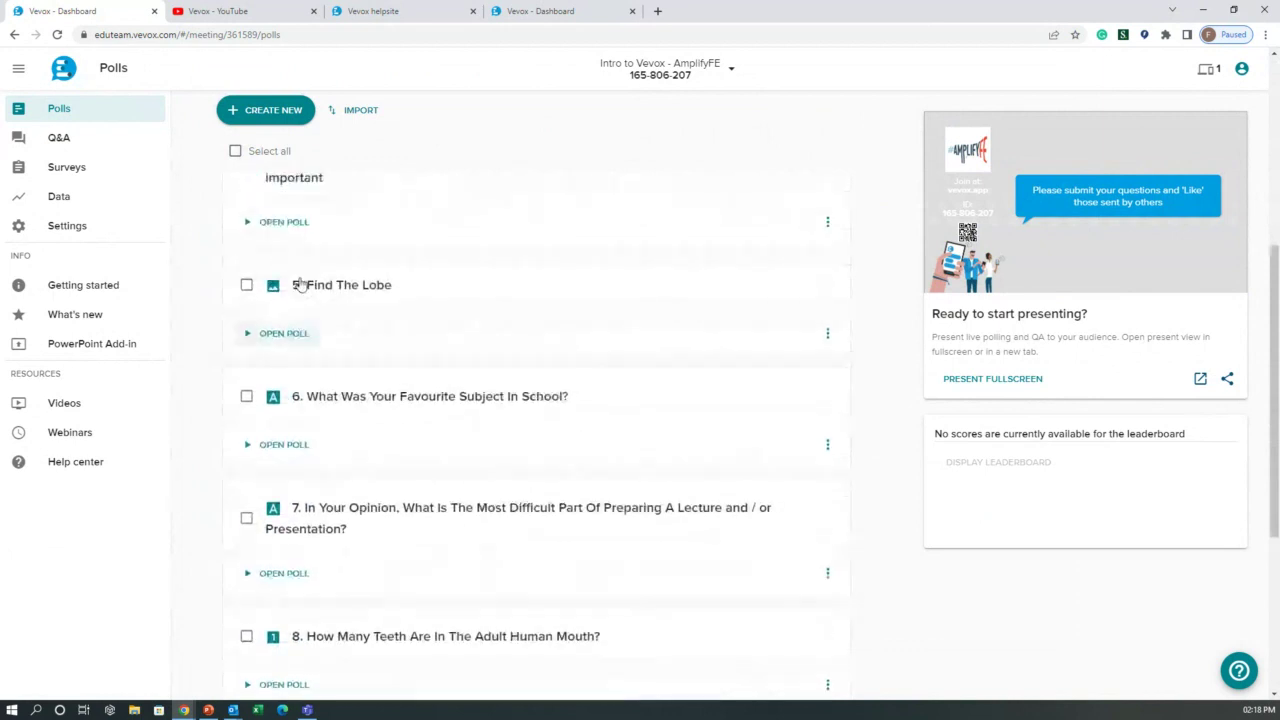
pyautogui.scroll(3, 297, 290)
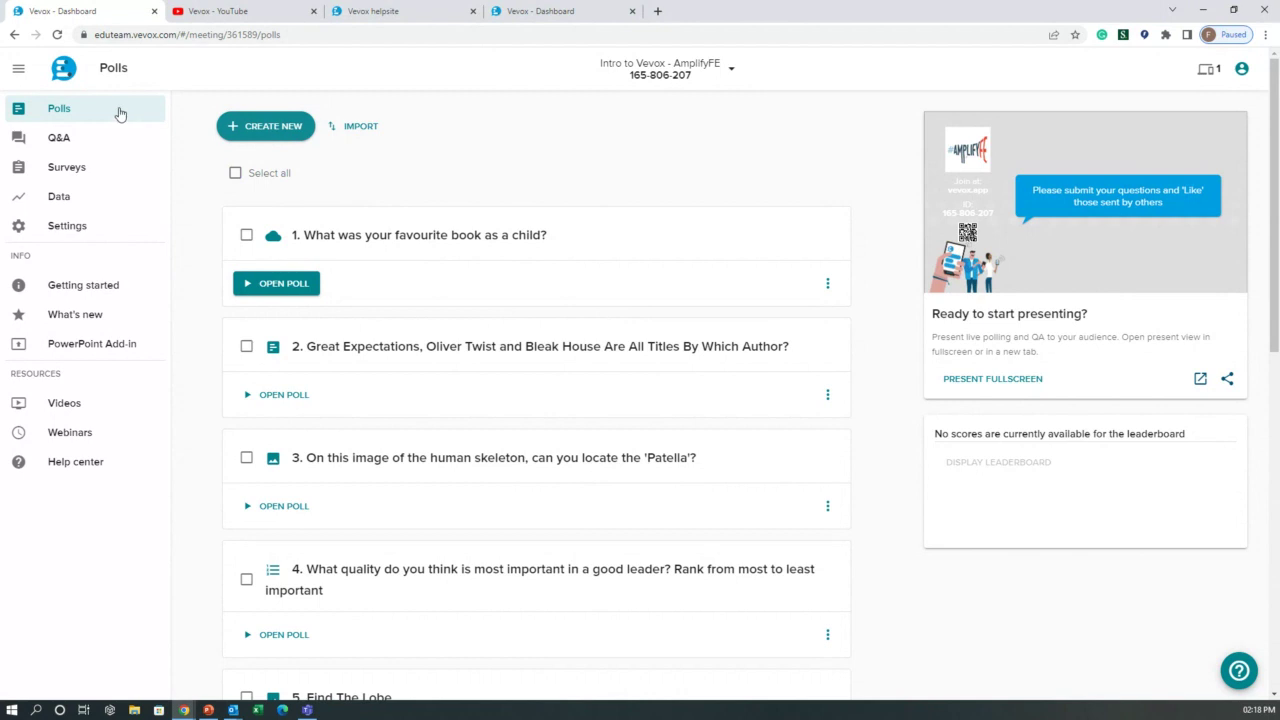
# Begin a new Multichoice poll with the question title "What is the largest muscle in the human body?"
pyautogui.click(266, 137)
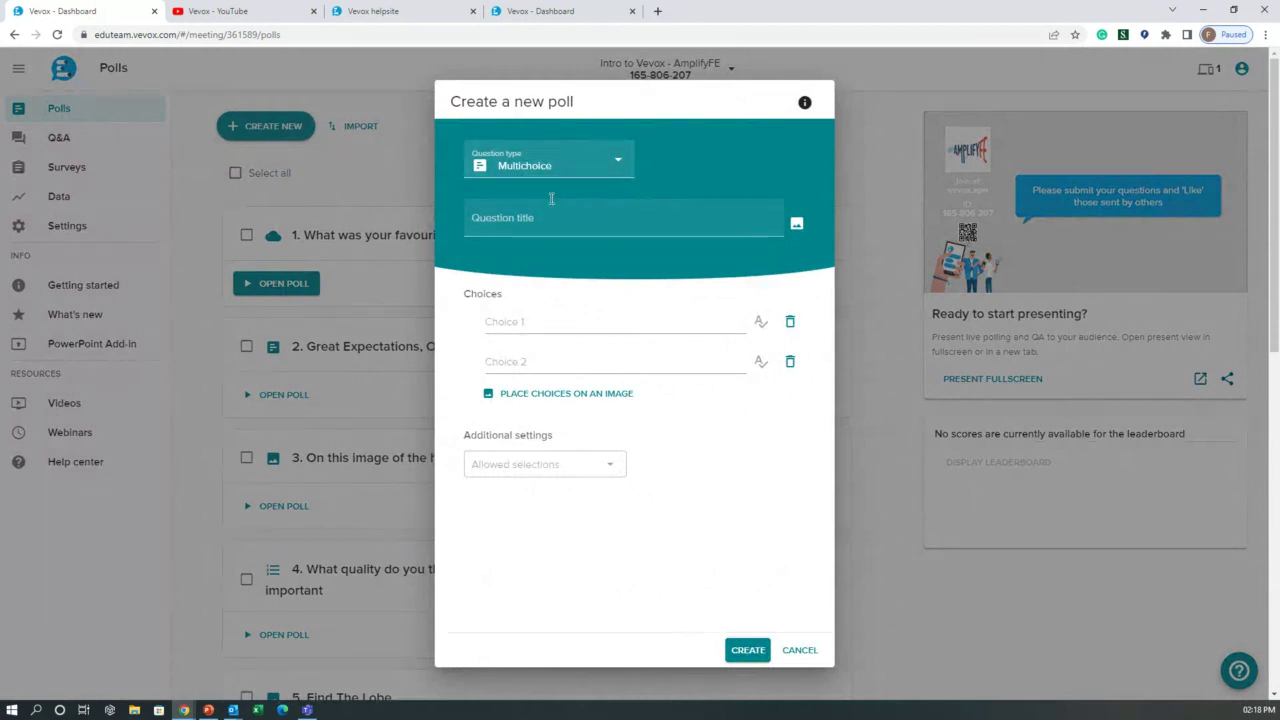
pyautogui.click(528, 166)
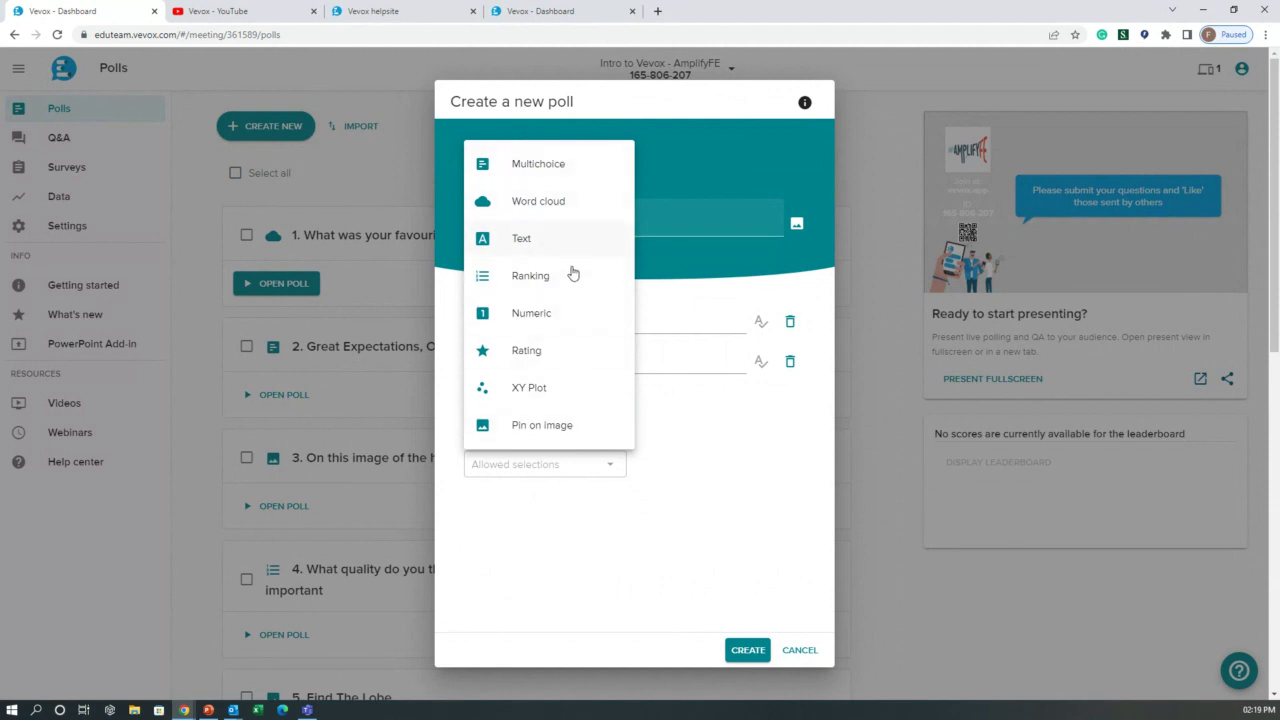
pyautogui.click(537, 166)
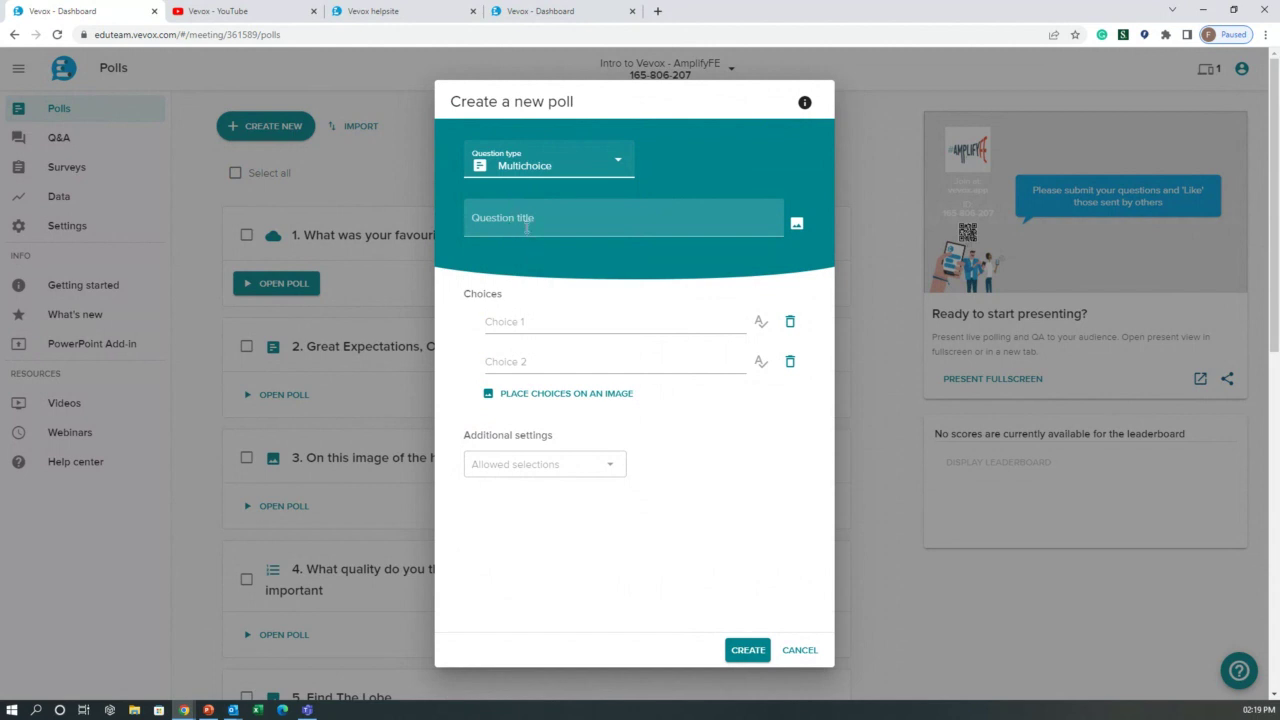
pyautogui.click(530, 219)
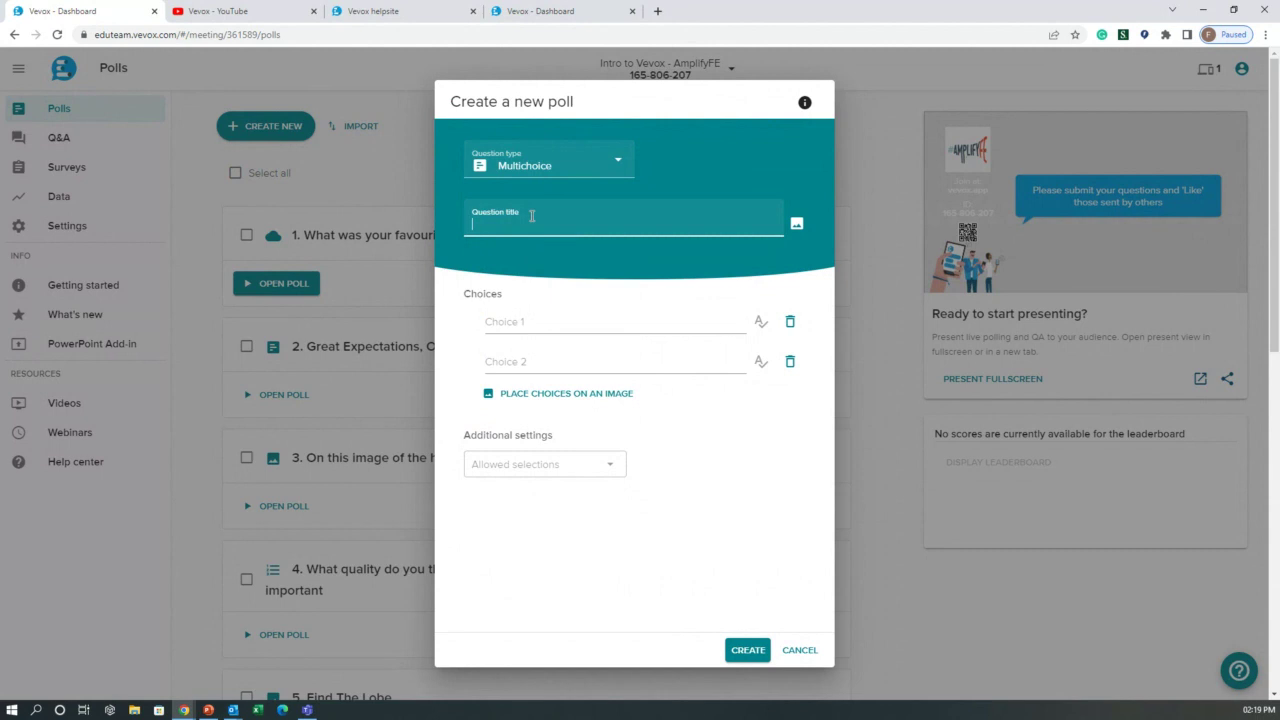
pyautogui.write('What is the ')
pyautogui.write('largest mus')
pyautogui.write('ce ')
pyautogui.write('le in the hum')
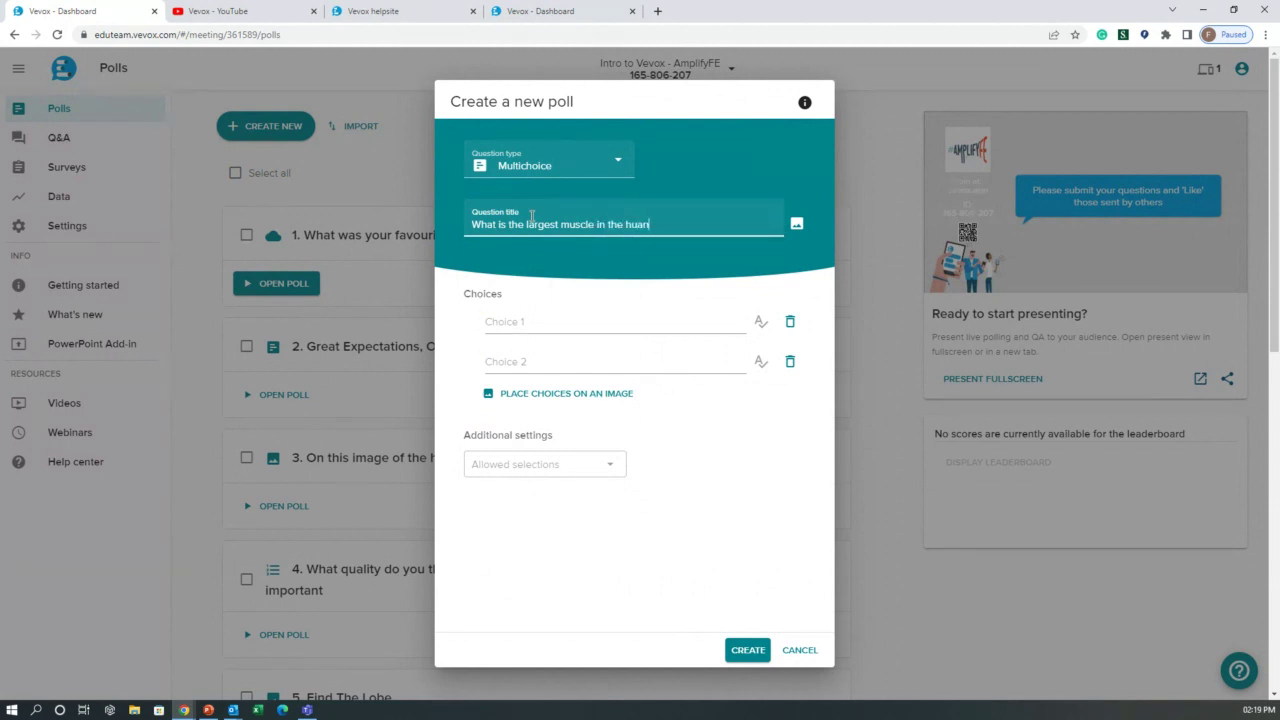
pyautogui.press('BackSpace')
pyautogui.write('man body?')
# Enter the four answer choices "Biceps", "Tricpes", "Pectorals" and "Glutes" for the poll question
pyautogui.click(562, 317)
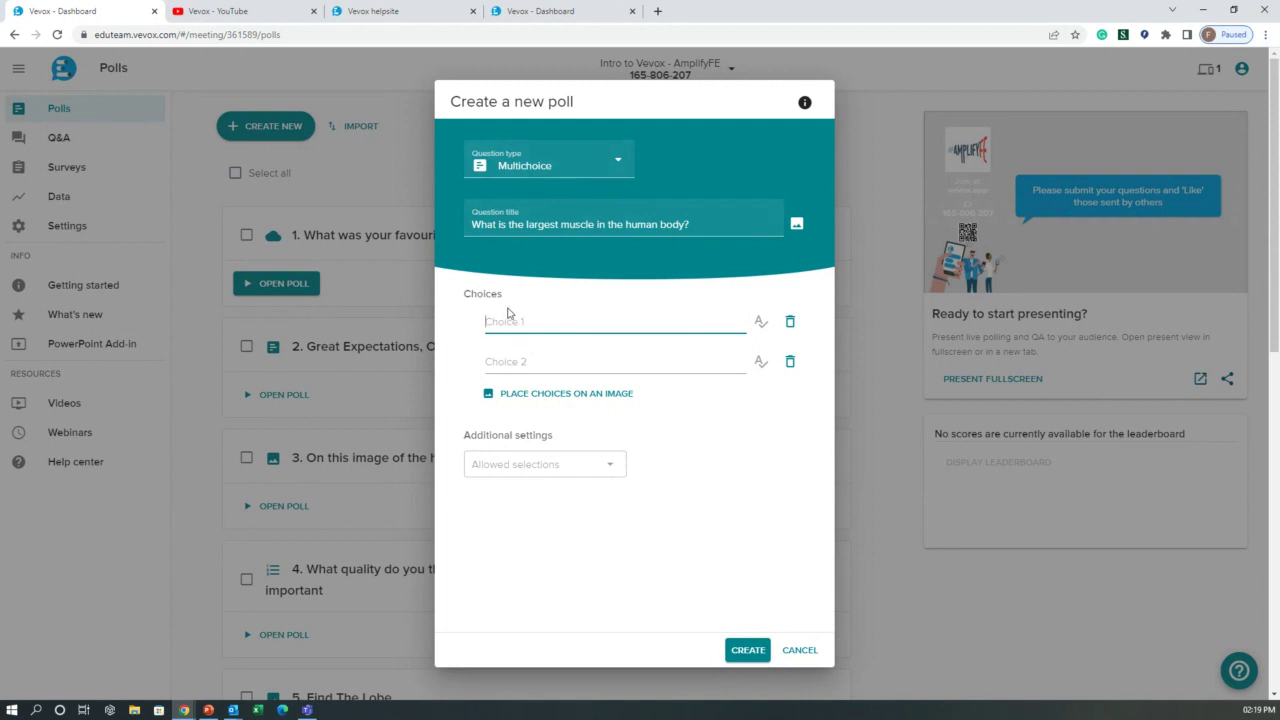
pyautogui.write('Bice')
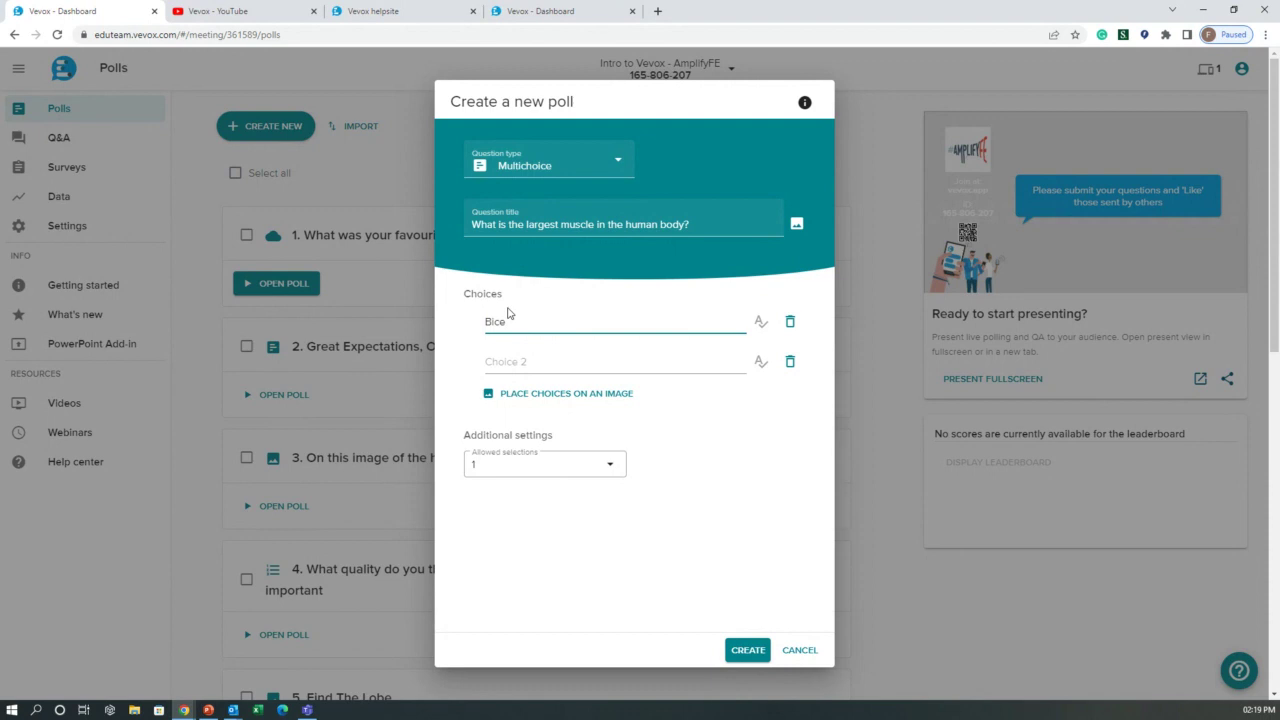
pyautogui.write('ps')
pyautogui.click(515, 366)
pyautogui.write('Tricpe')
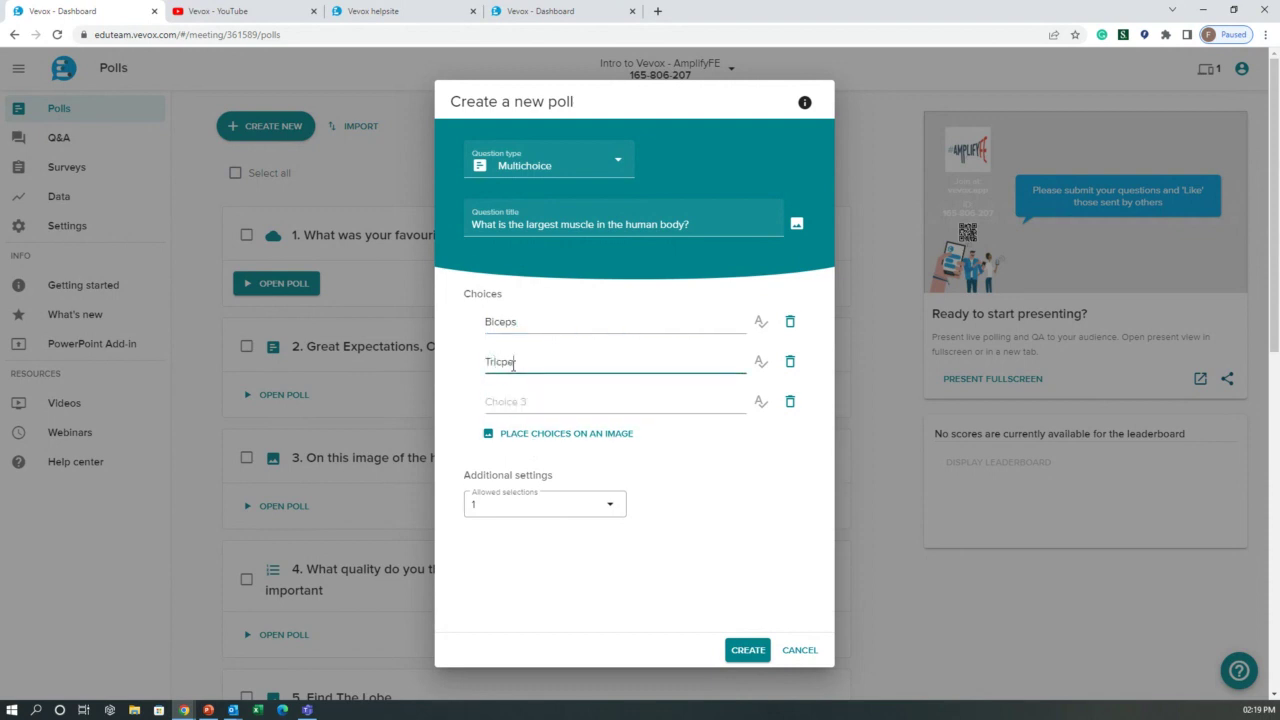
pyautogui.write('s')
pyautogui.click(535, 399)
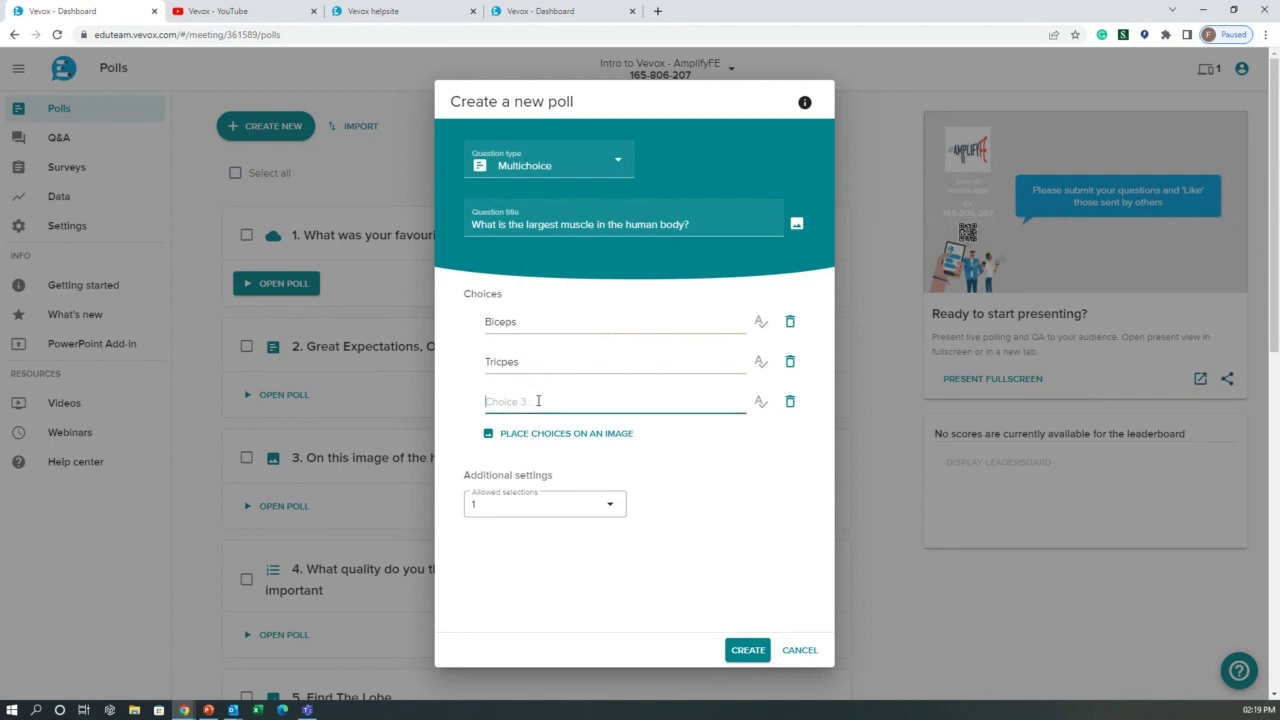
pyautogui.write('Pectorals')
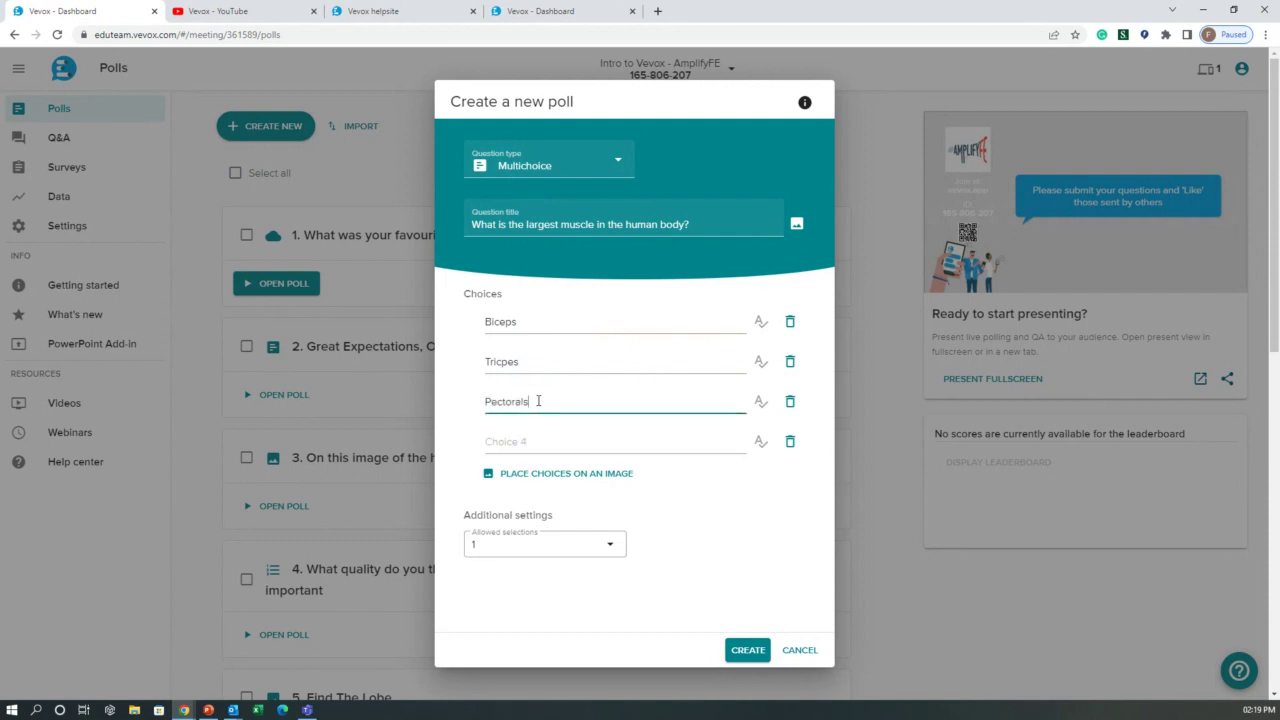
pyautogui.click(519, 445)
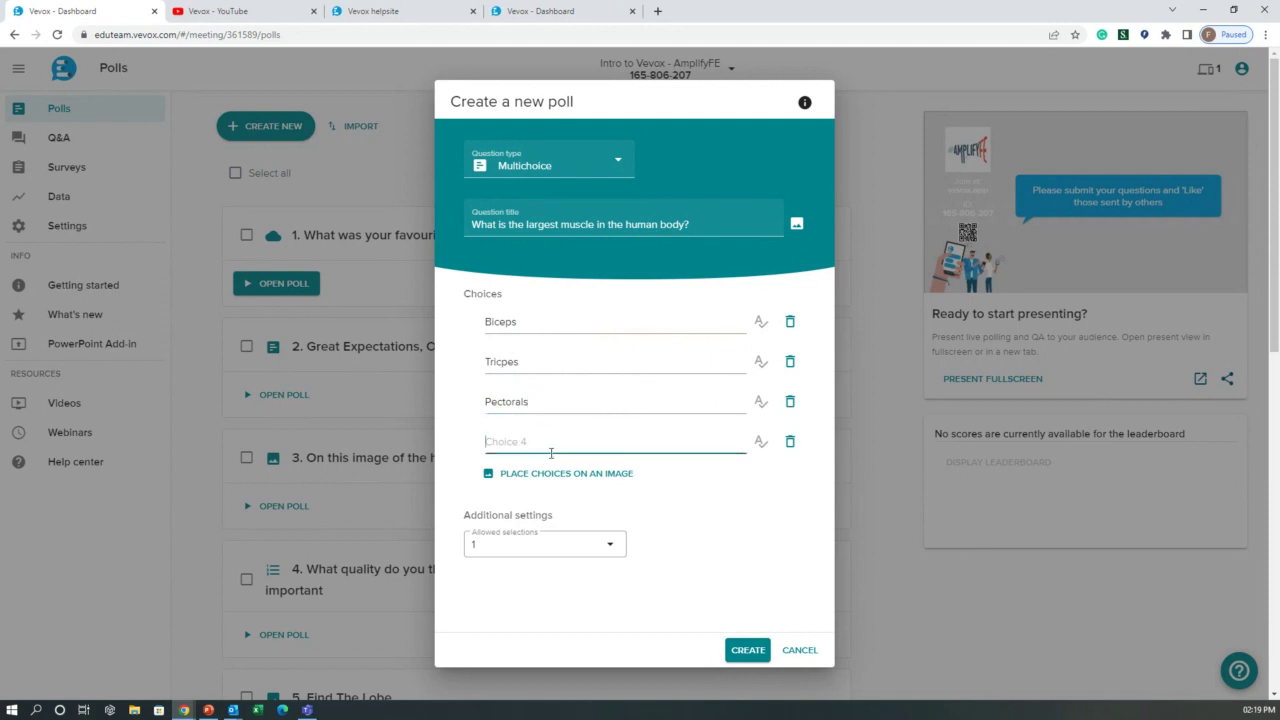
pyautogui.write('Glutes')
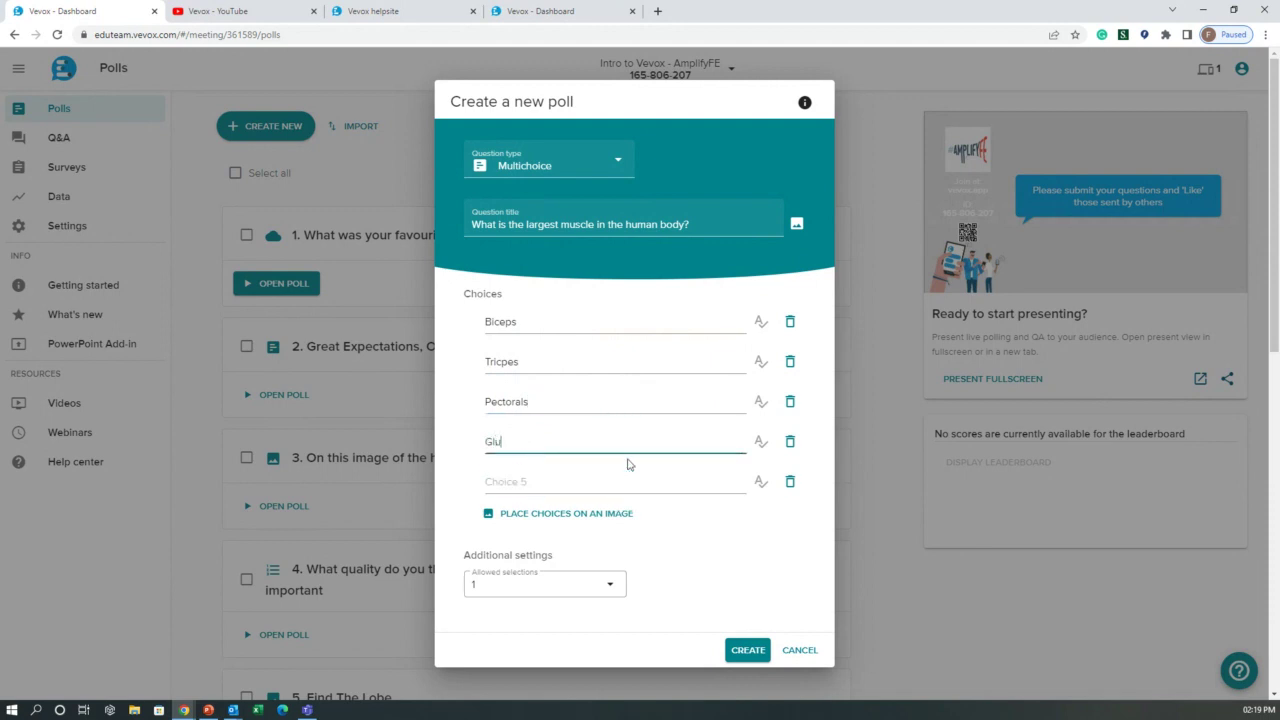
# Set Glutes as the correct answer and open the optional correct answer explanation for editing
pyautogui.click(824, 433)
pyautogui.click(762, 442)
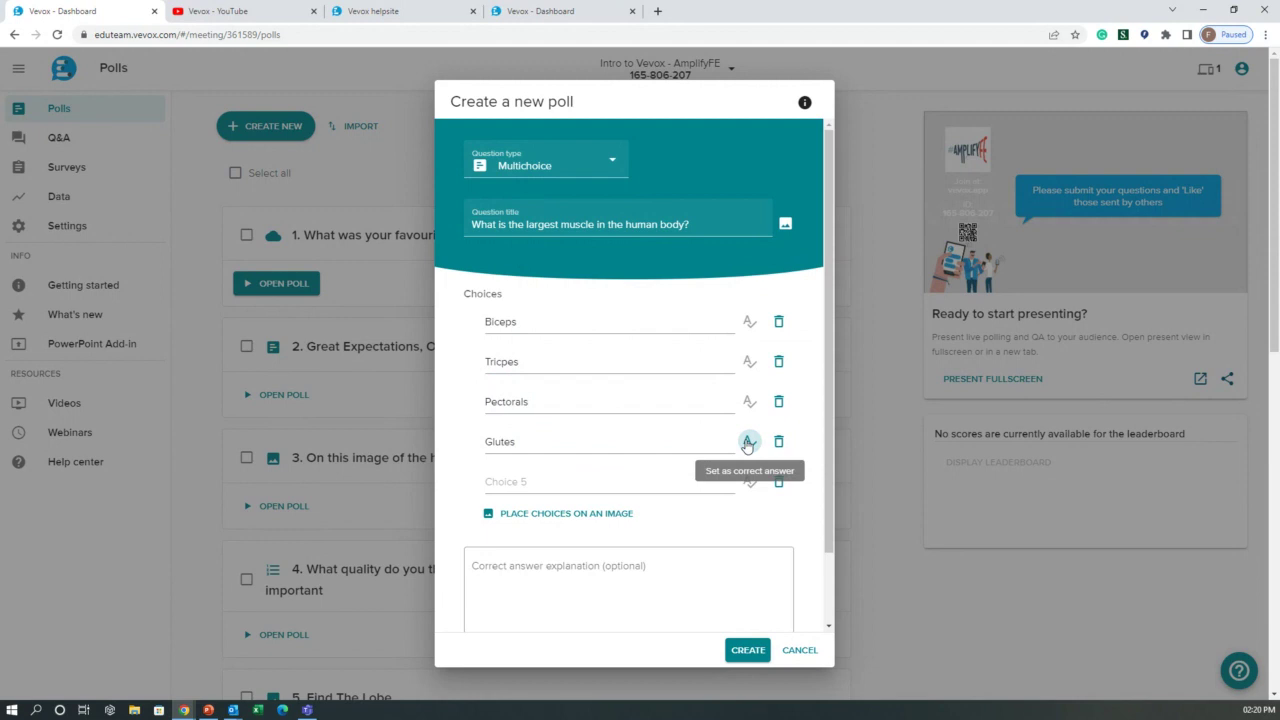
pyautogui.scroll(-2, 725, 390)
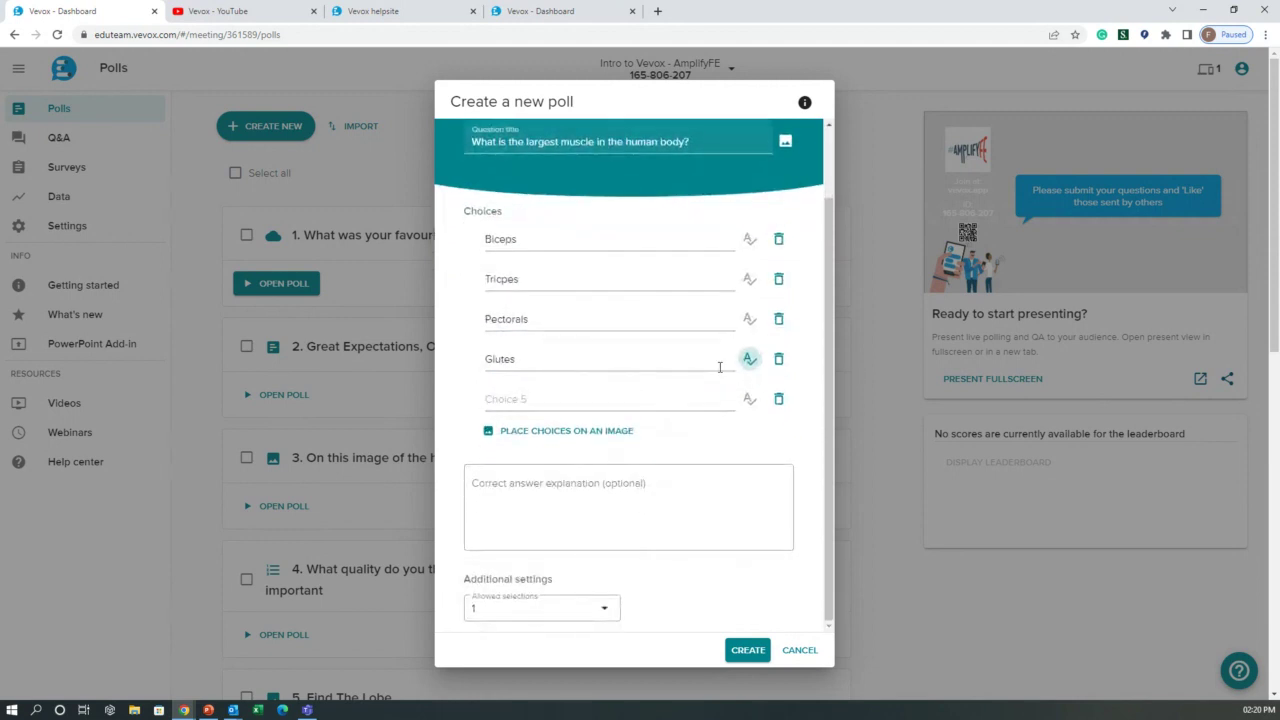
pyautogui.click(534, 482)
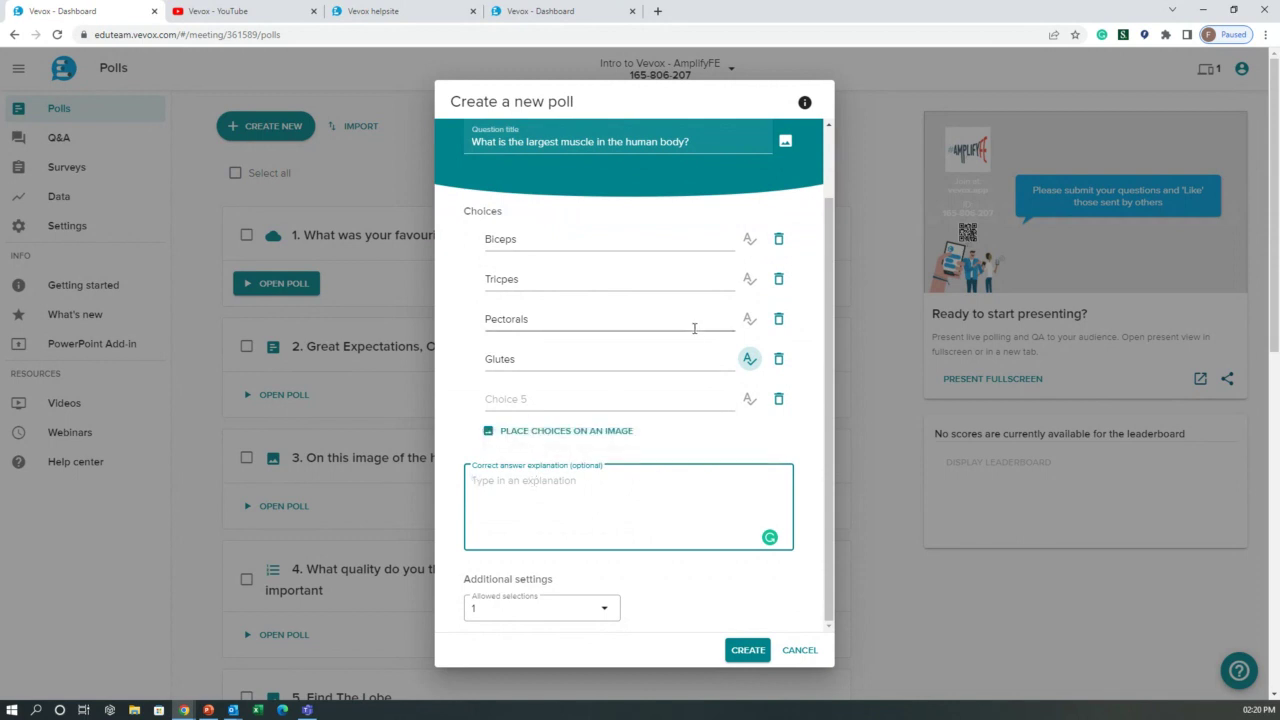
pyautogui.scroll(2, 670, 352)
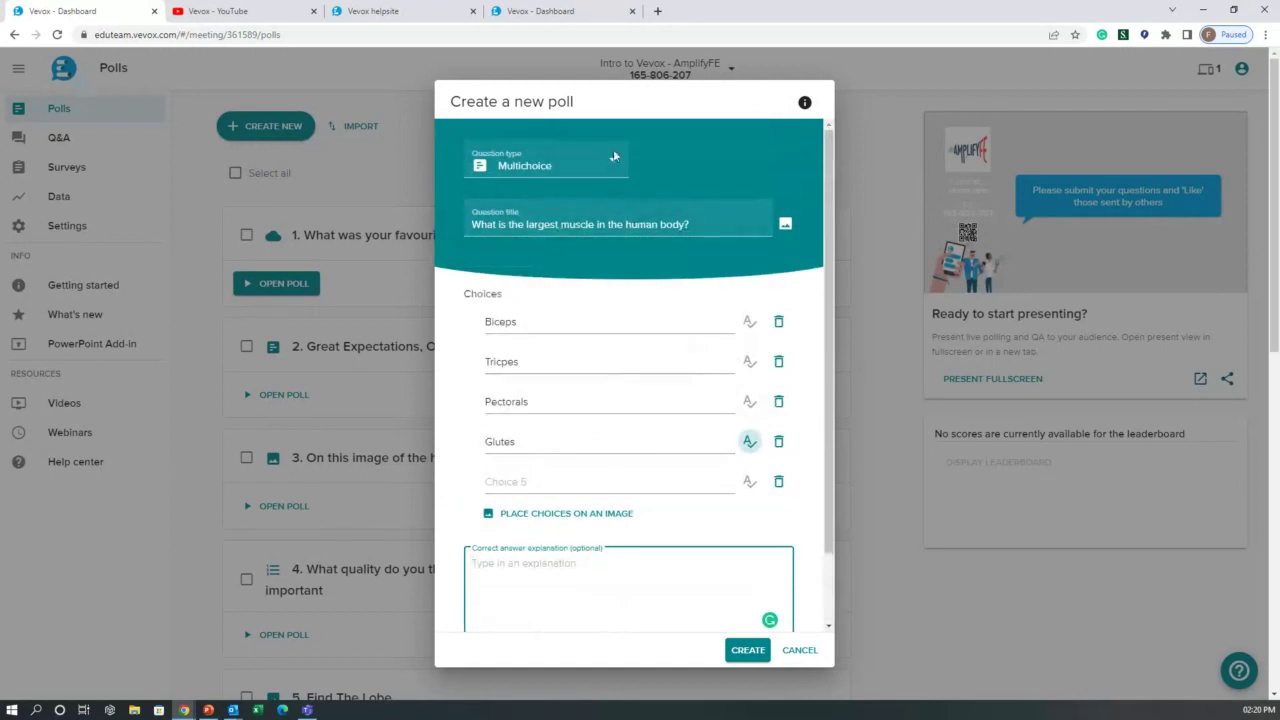
# Search the image library for "skeleton" and add the full standing skeleton on a grey background to the question
pyautogui.click(786, 225)
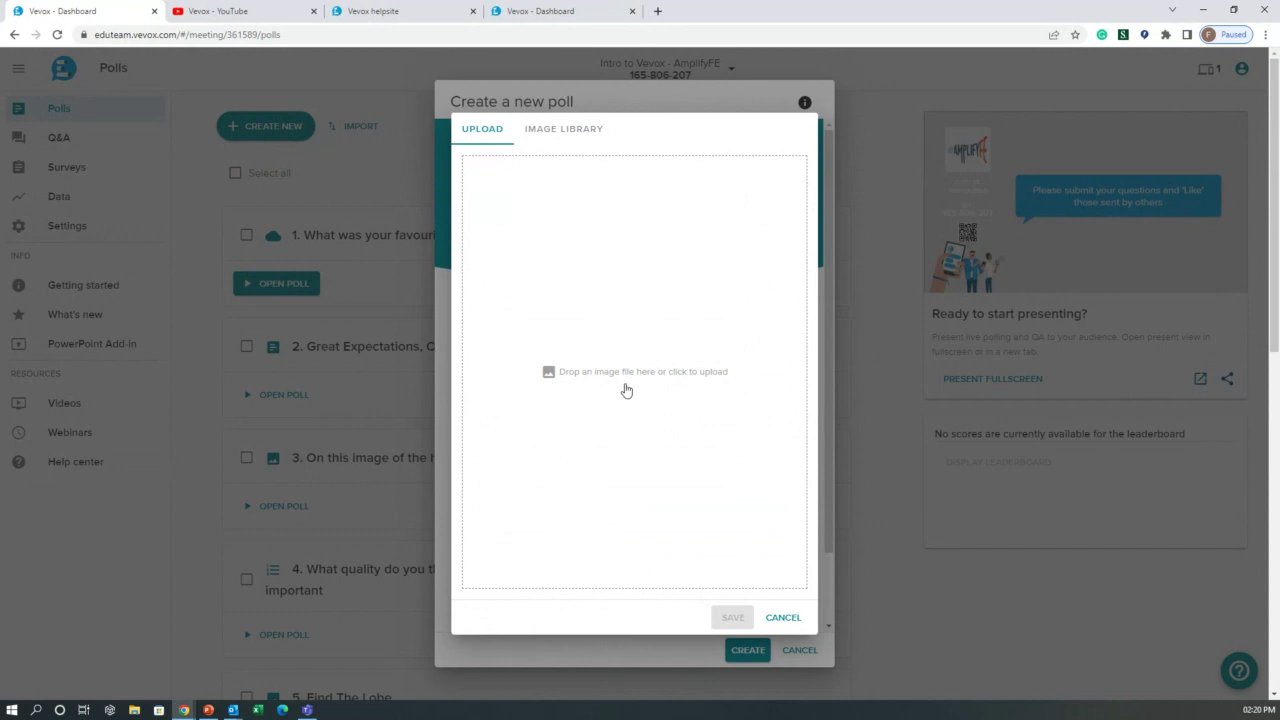
pyautogui.click(550, 130)
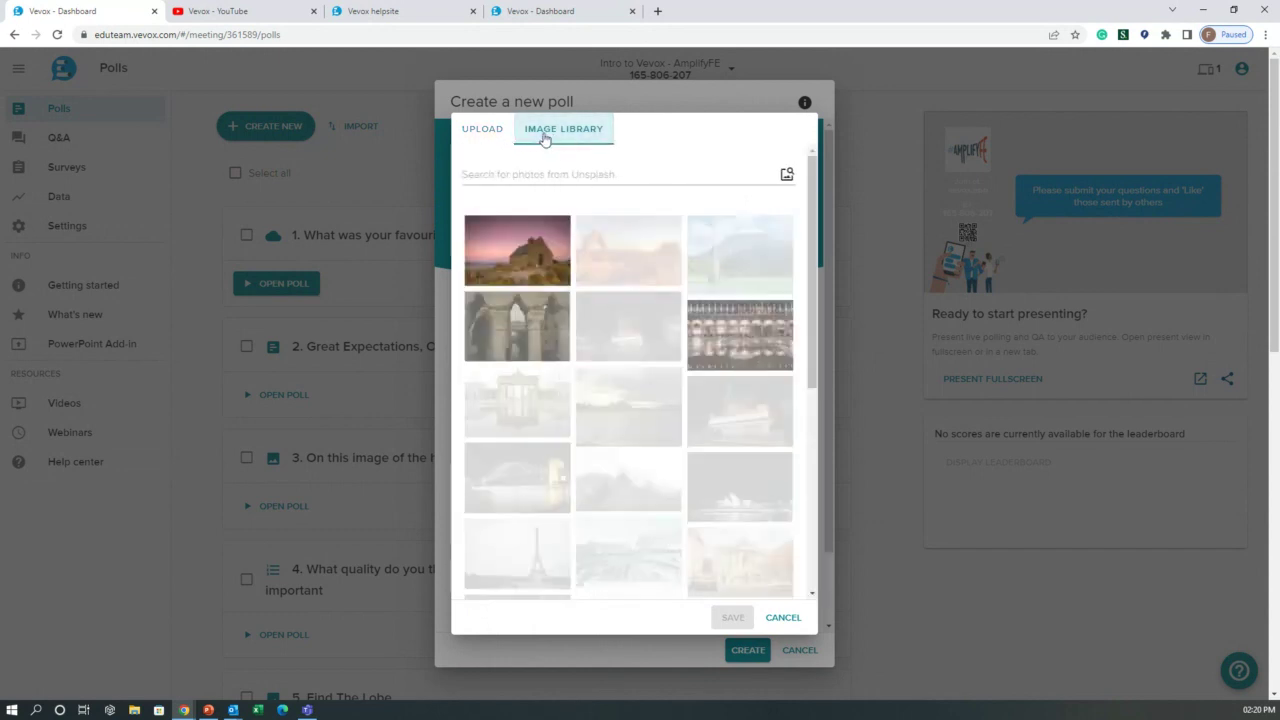
pyautogui.click(581, 169)
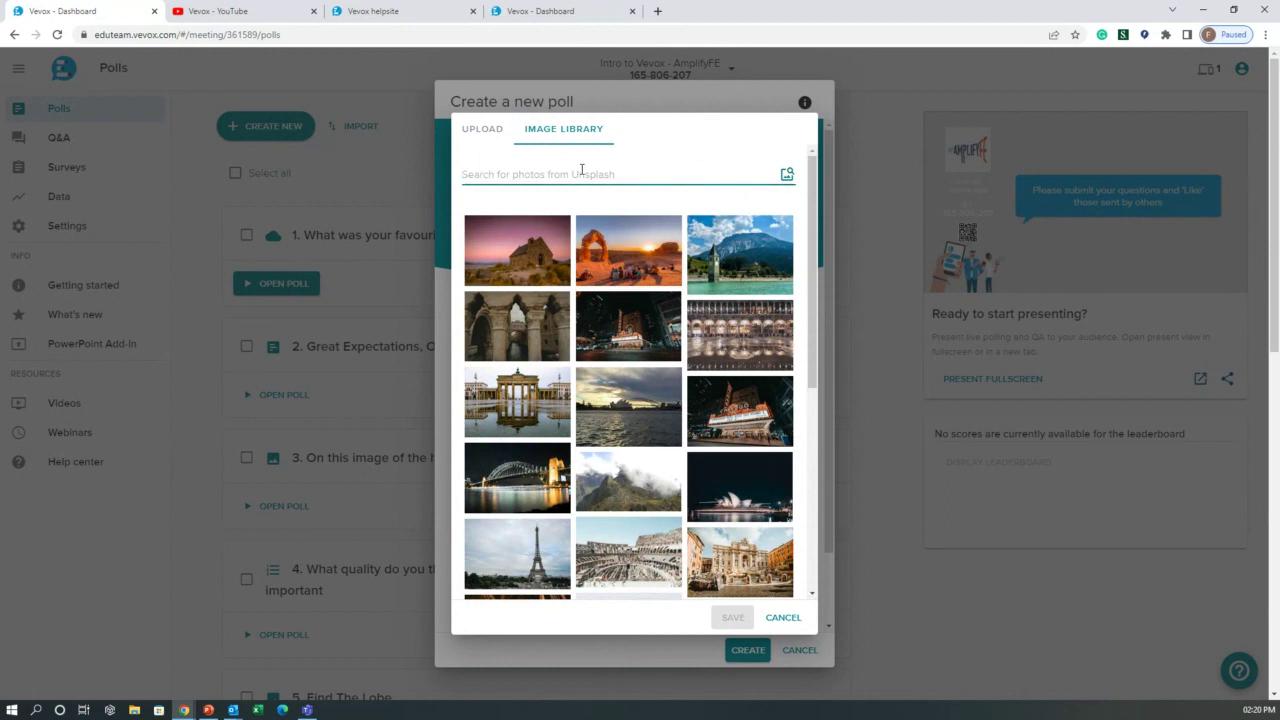
pyautogui.write('skeleton')
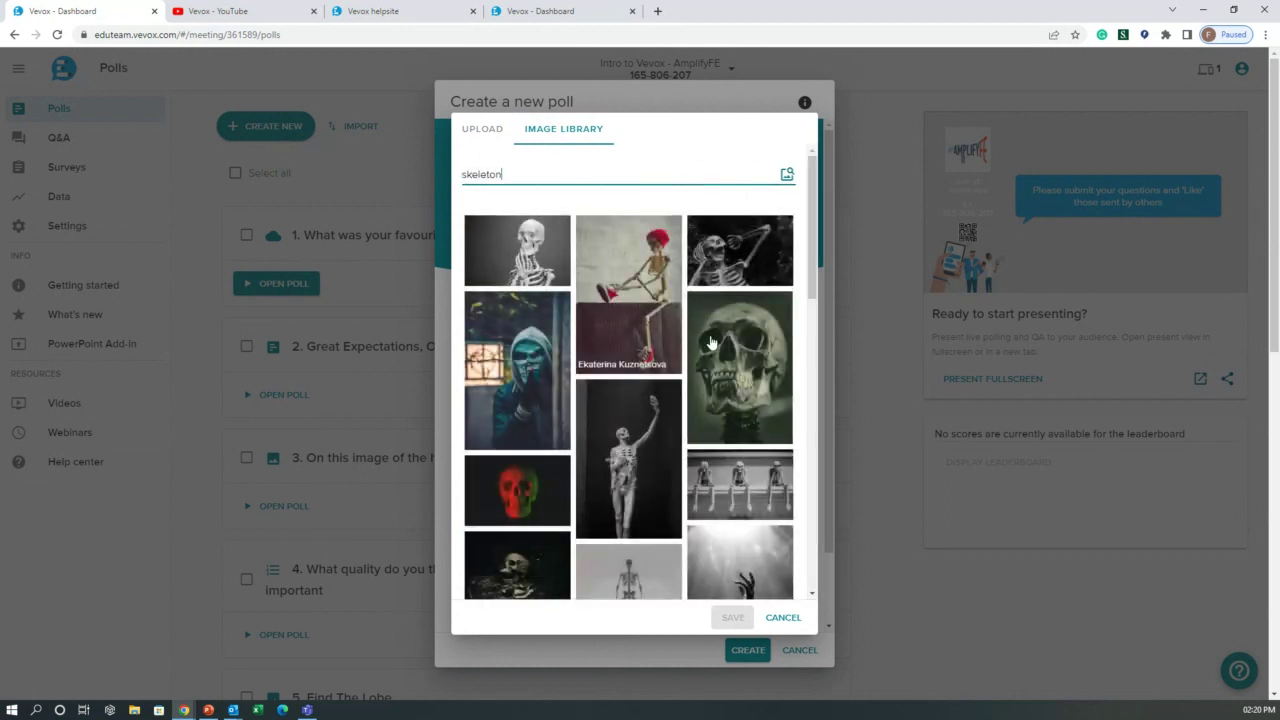
pyautogui.scroll(-4, 636, 378)
pyautogui.click(636, 378)
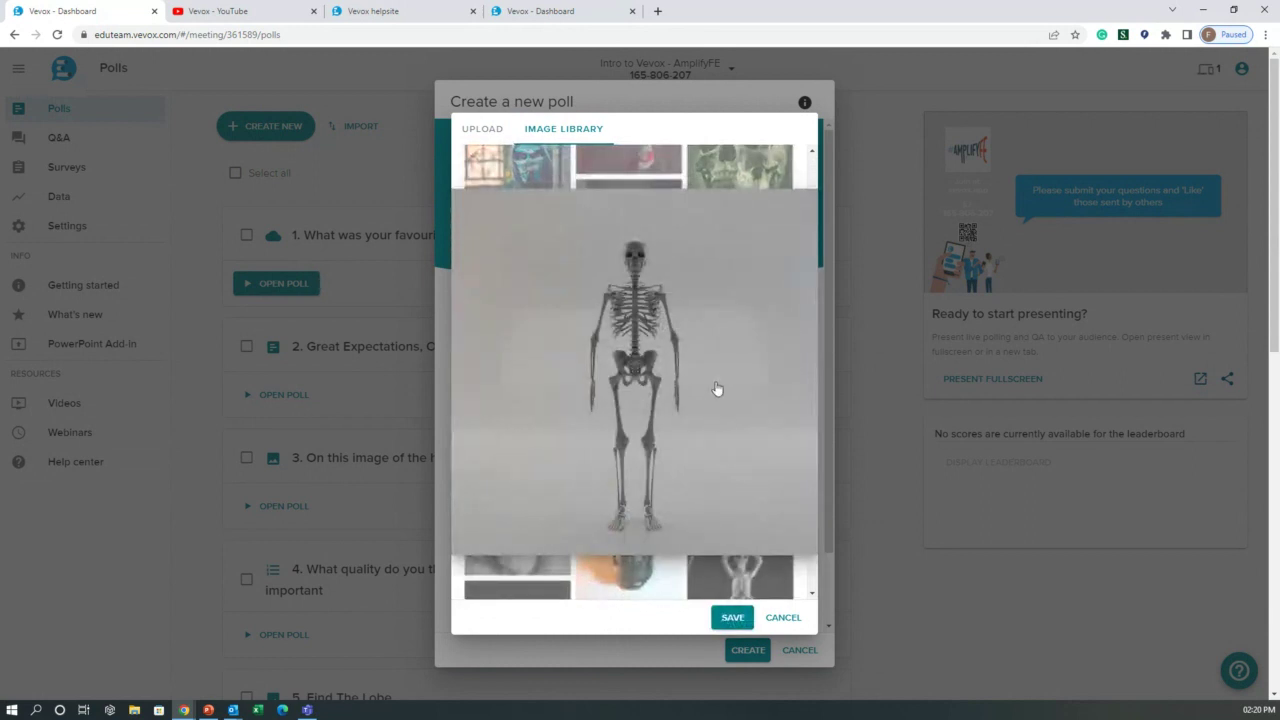
pyautogui.click(735, 620)
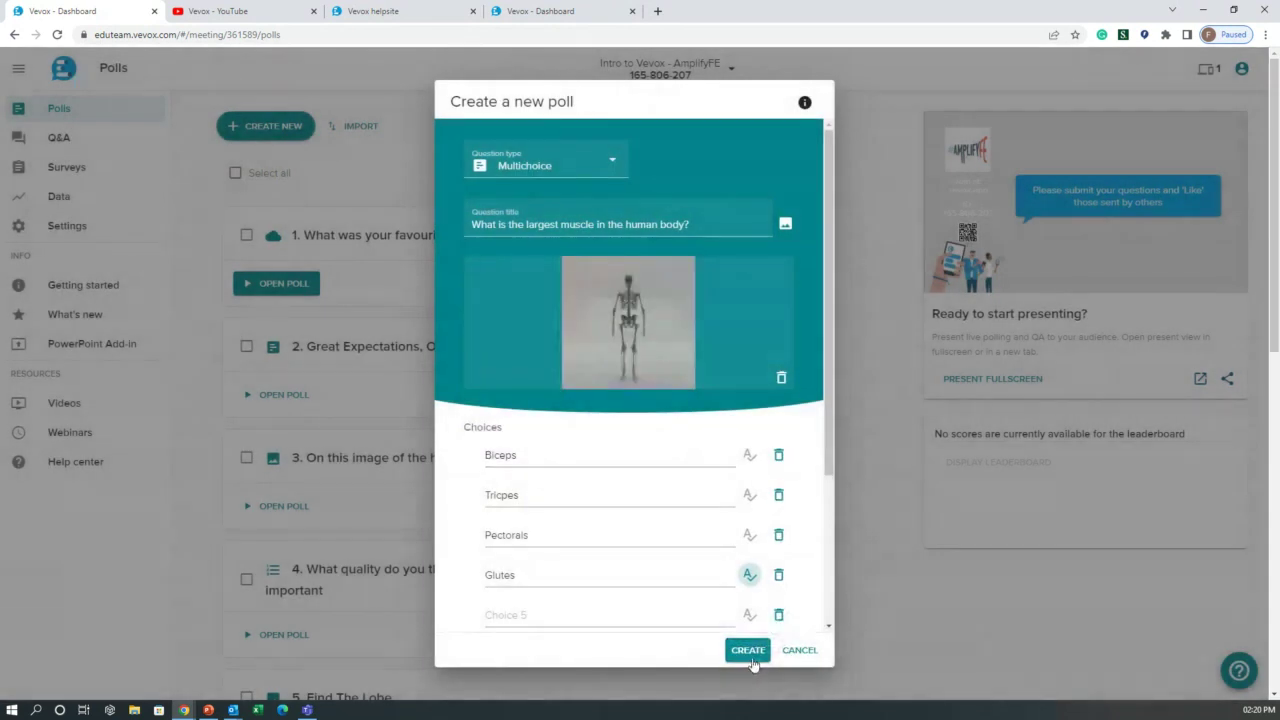
# Create the muscle poll and review the session's list of polls
pyautogui.click(748, 650)
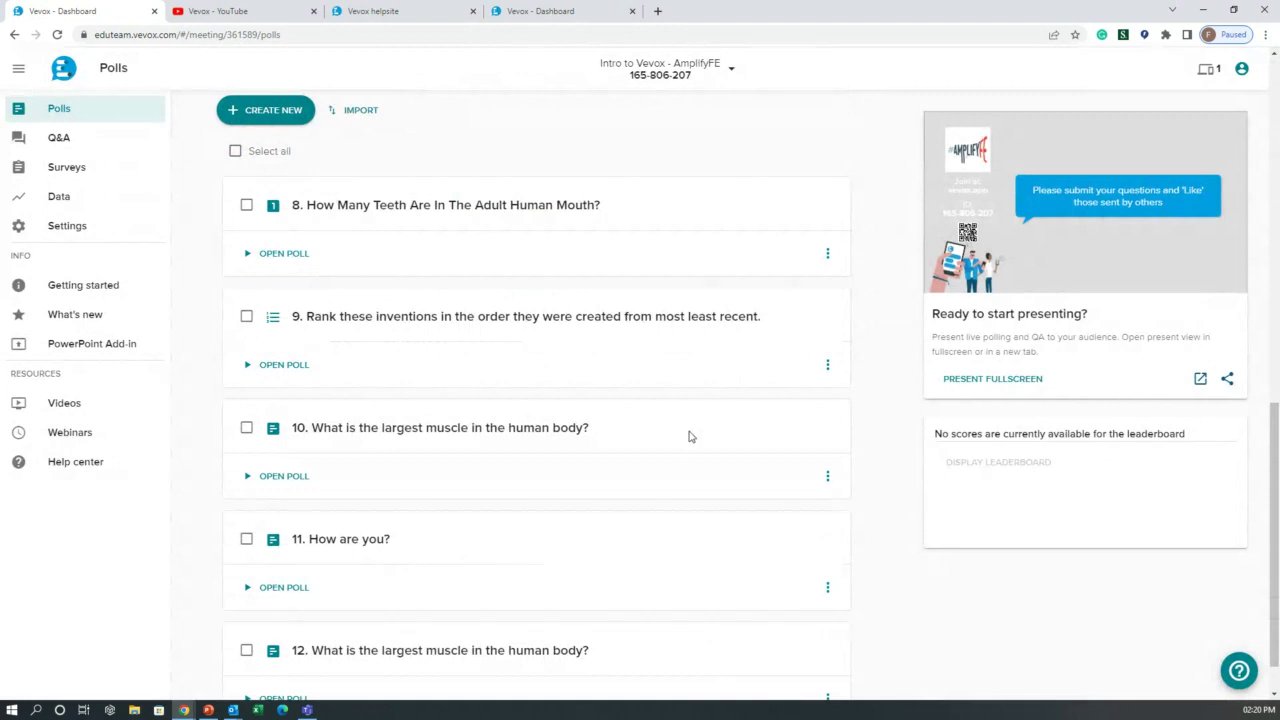
pyautogui.scroll(-2, 660, 442)
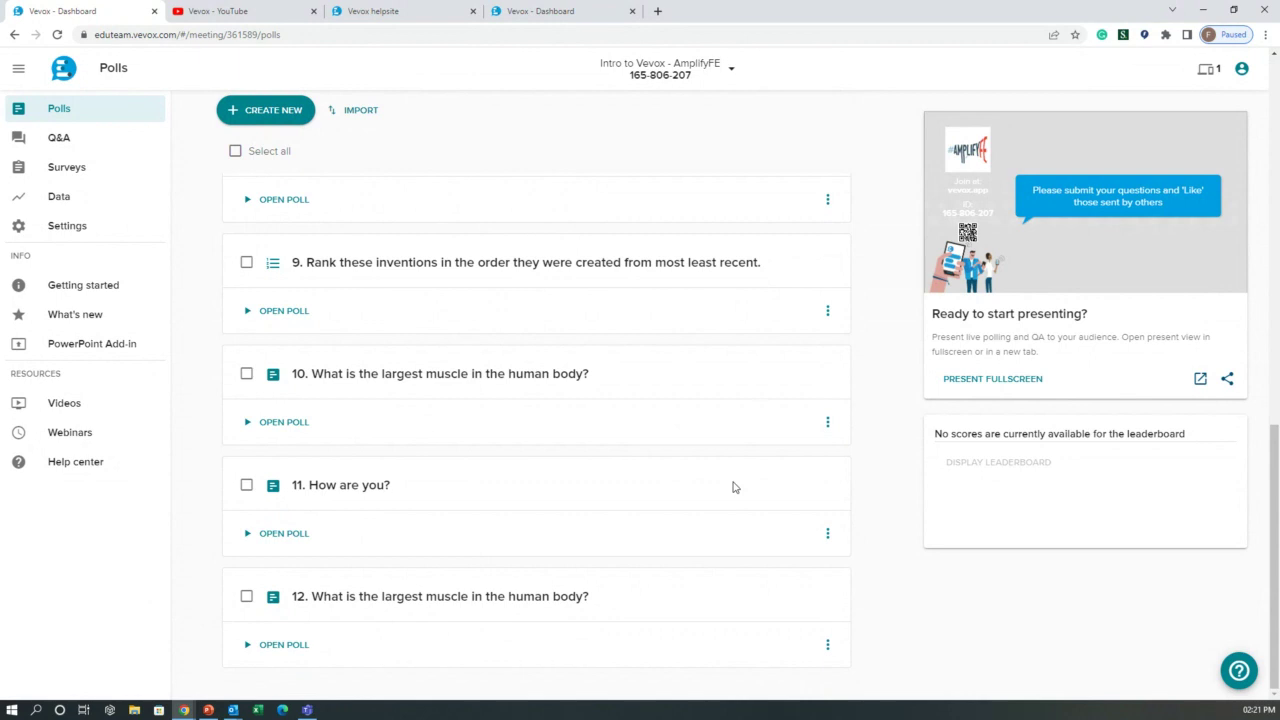
pyautogui.scroll(5, 752, 320)
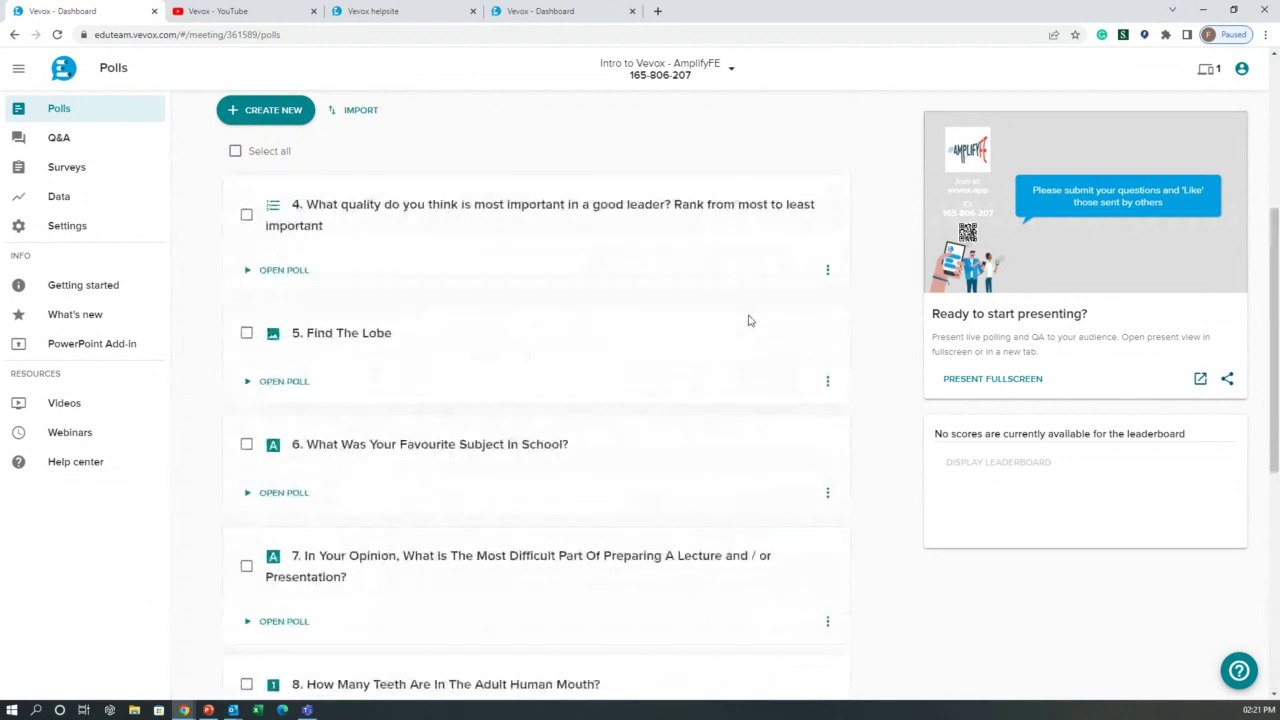
pyautogui.scroll(4, 752, 320)
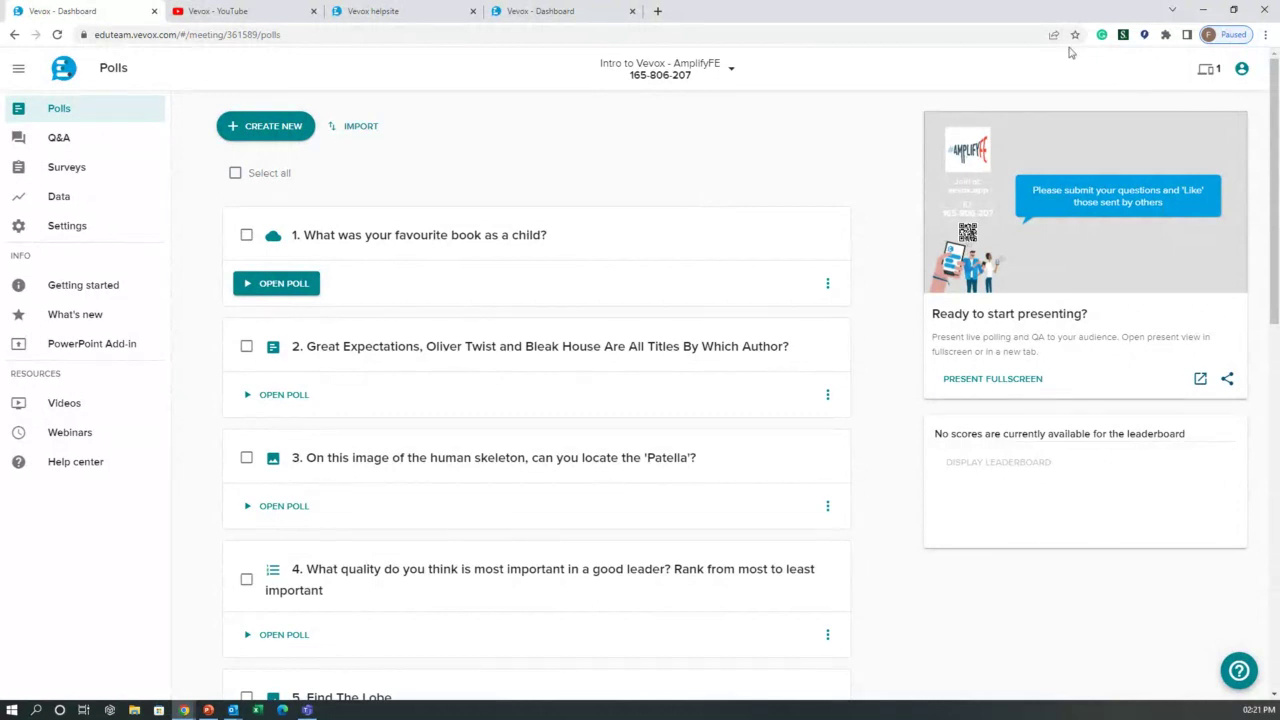
# Present the session in fullscreen, then enlarge the join QR code for participants and close it again
pyautogui.click(995, 380)
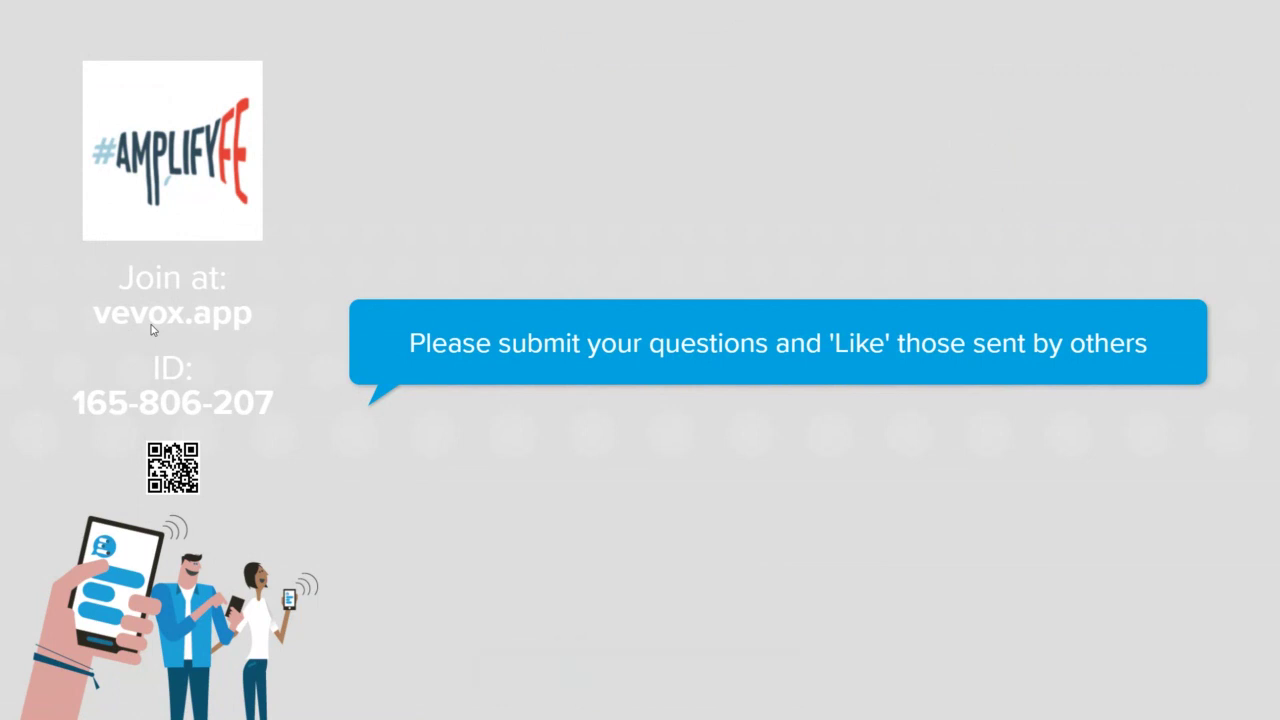
pyautogui.moveTo(104, 326)
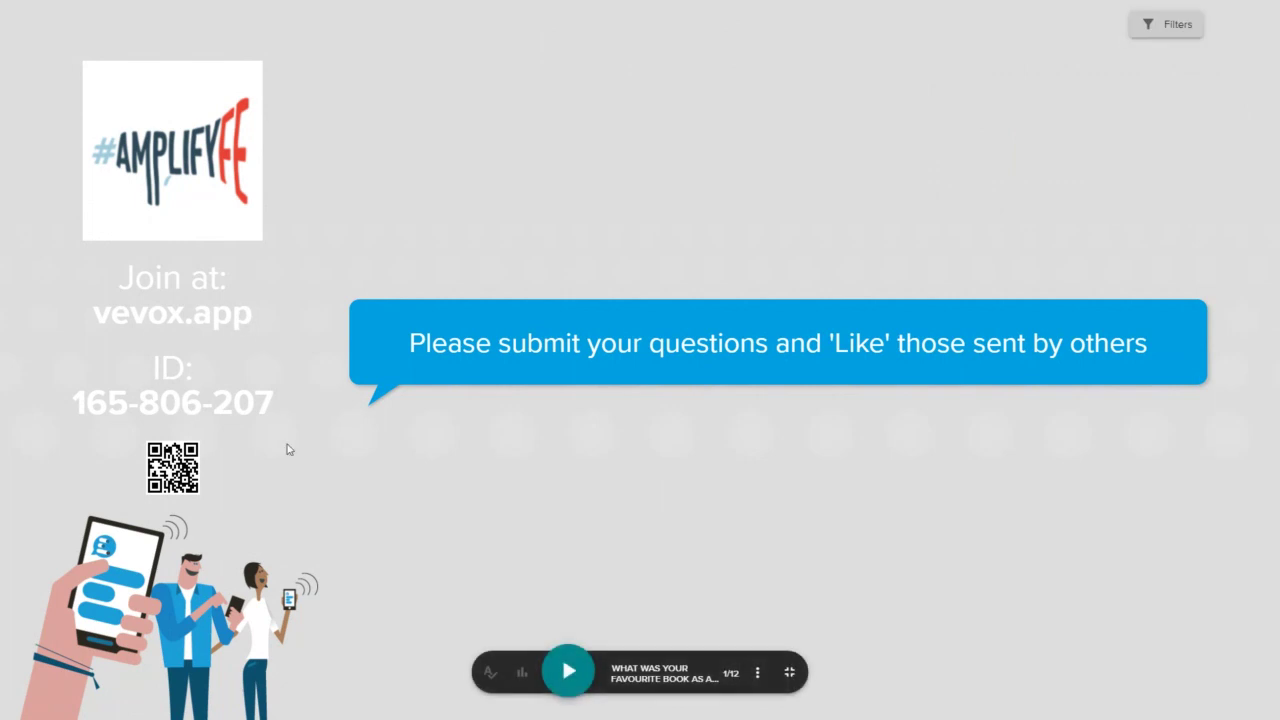
pyautogui.click(173, 467)
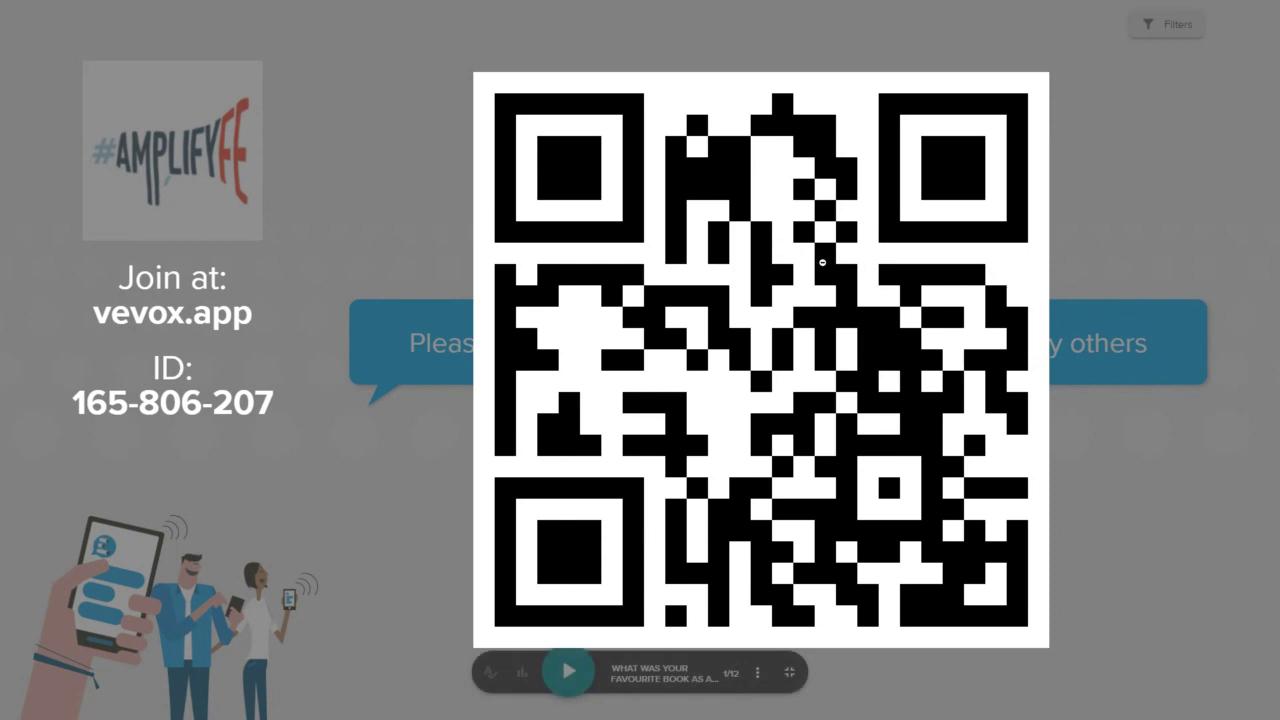
pyautogui.click(692, 224)
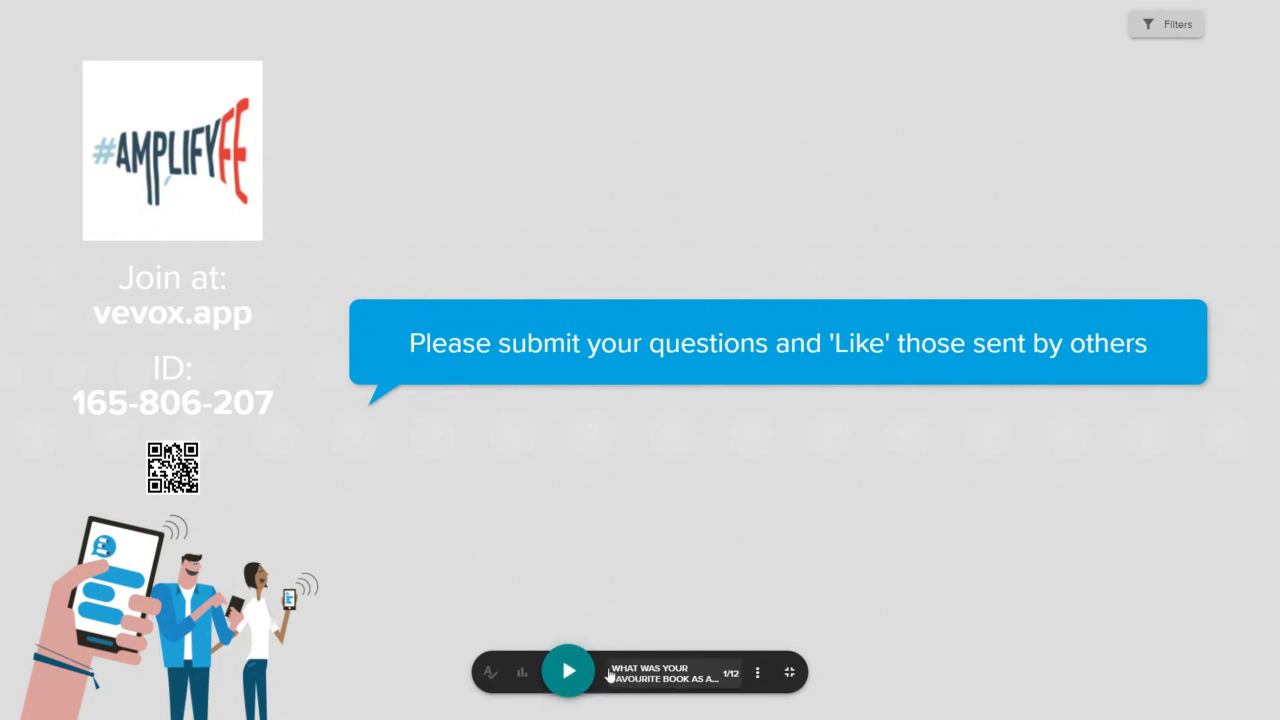
# Open the poll "What was your favourite book as a child?" and view its books image enlarged
pyautogui.click(567, 670)
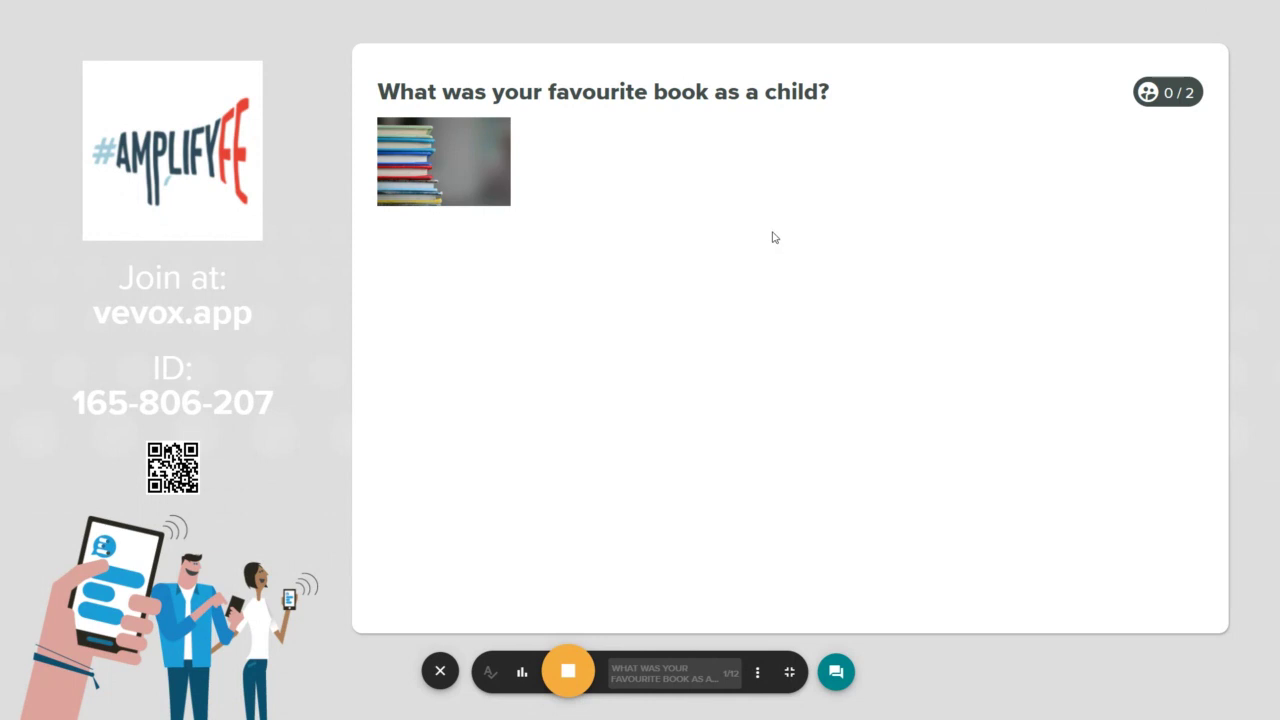
pyautogui.click(440, 172)
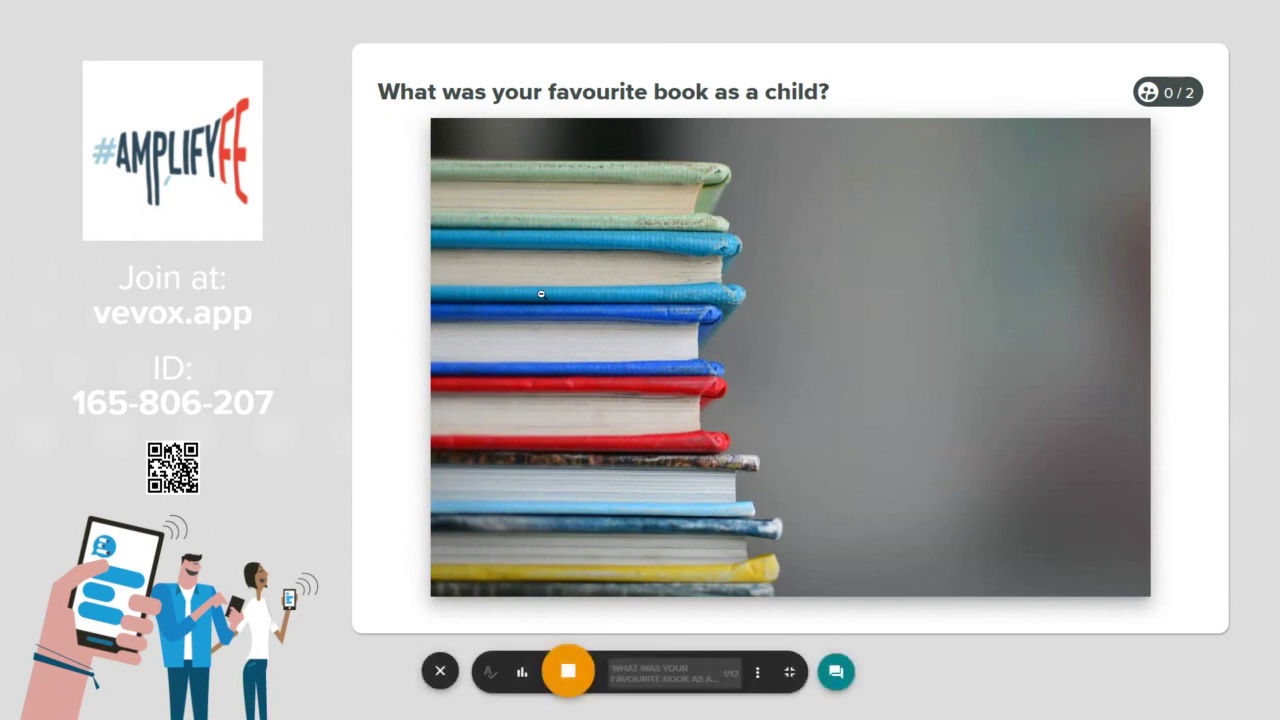
pyautogui.click(540, 294)
pyautogui.click(452, 176)
pyautogui.click(652, 313)
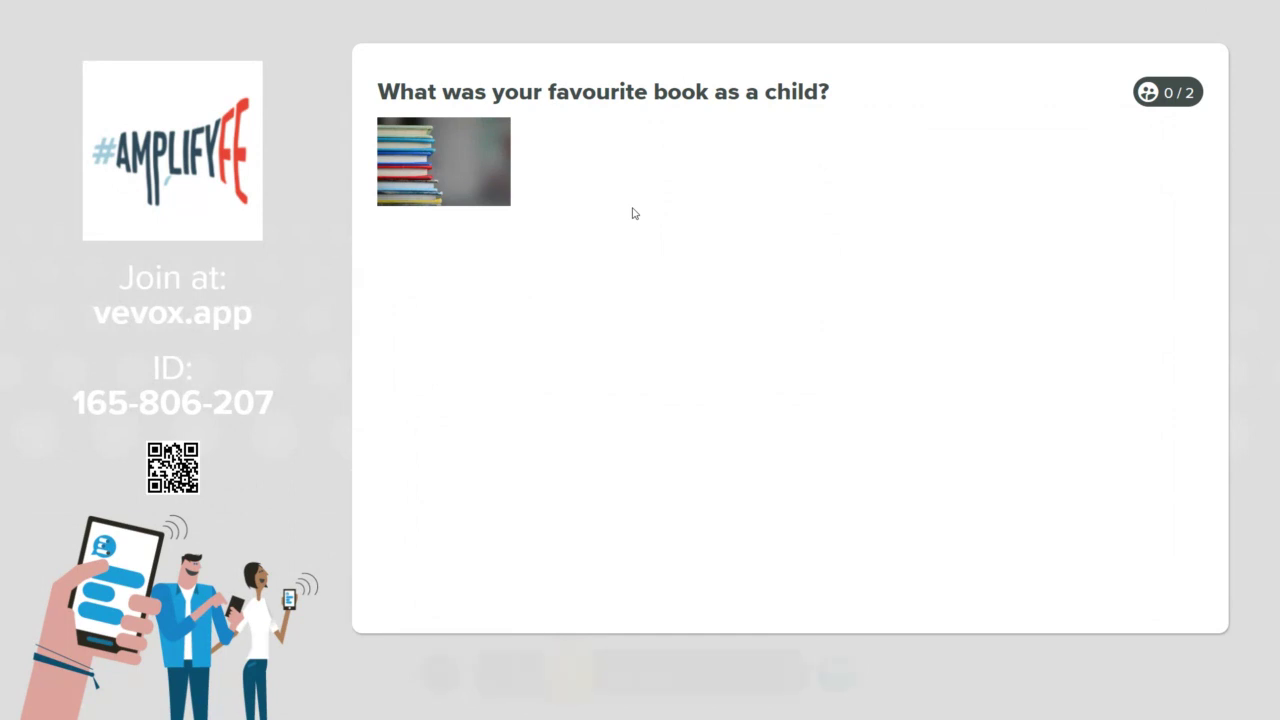
# Show the live word cloud results of the favourite book poll and close its voting
pyautogui.moveTo(700, 220)
pyautogui.moveTo(949, 14)
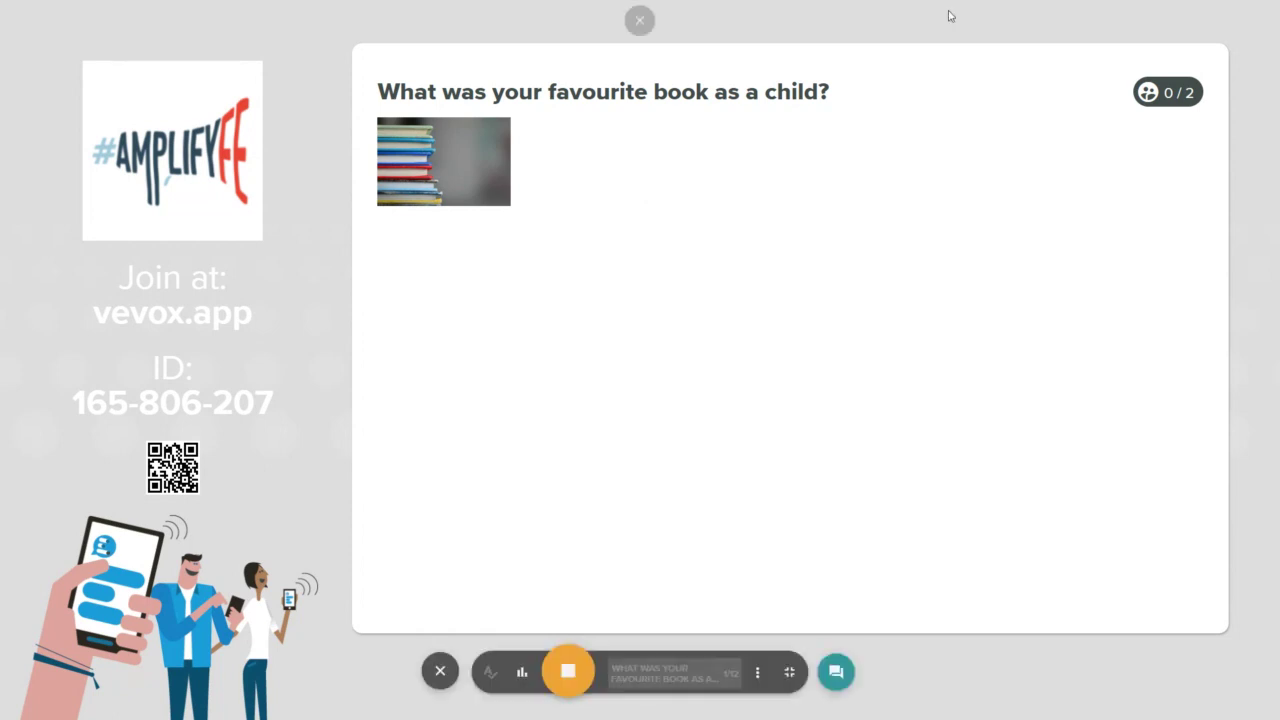
pyautogui.click(520, 675)
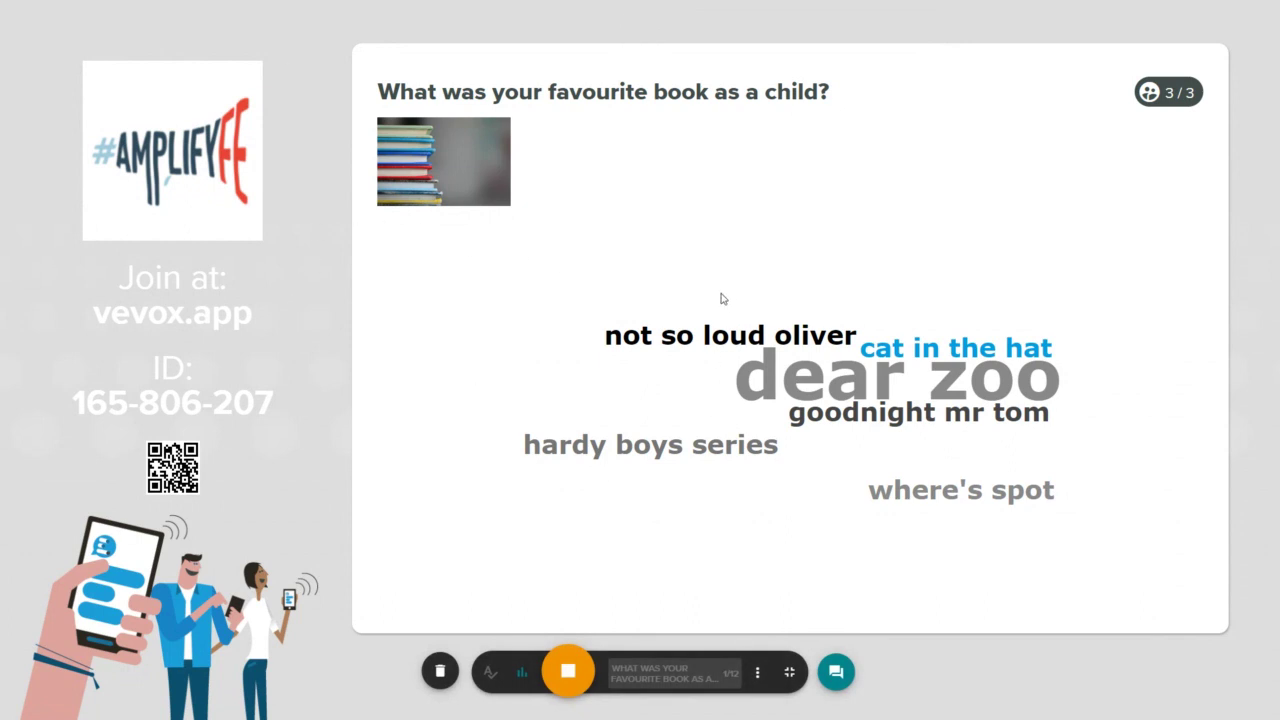
pyautogui.click(570, 676)
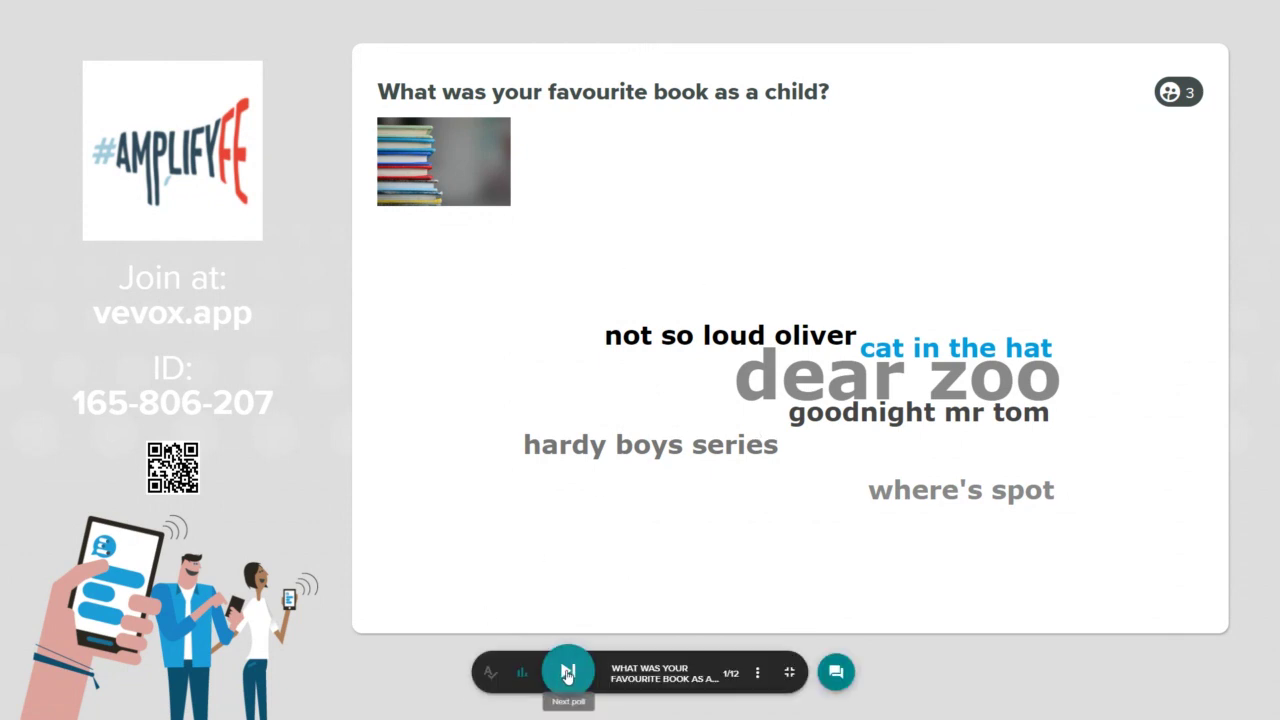
# Run the poll on the author of Great Expectations through to its close and reveal the correct answer with its explanation
pyautogui.click(567, 676)
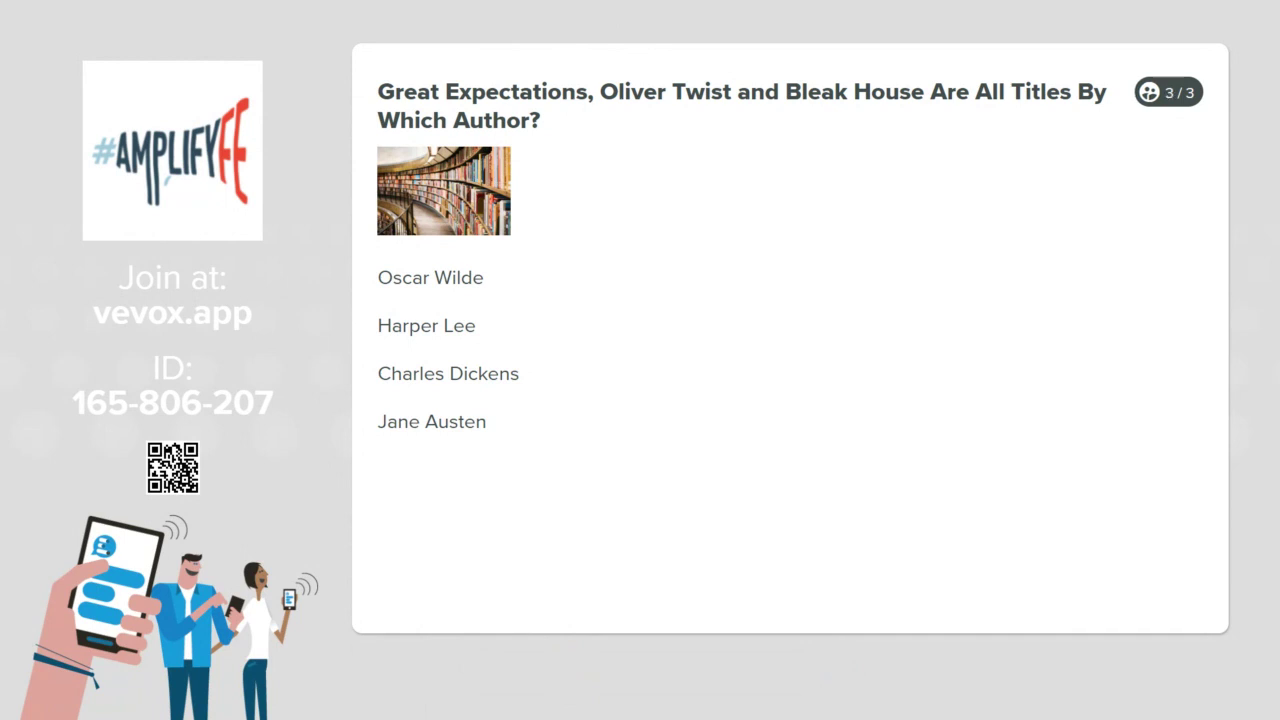
pyautogui.moveTo(686, 80)
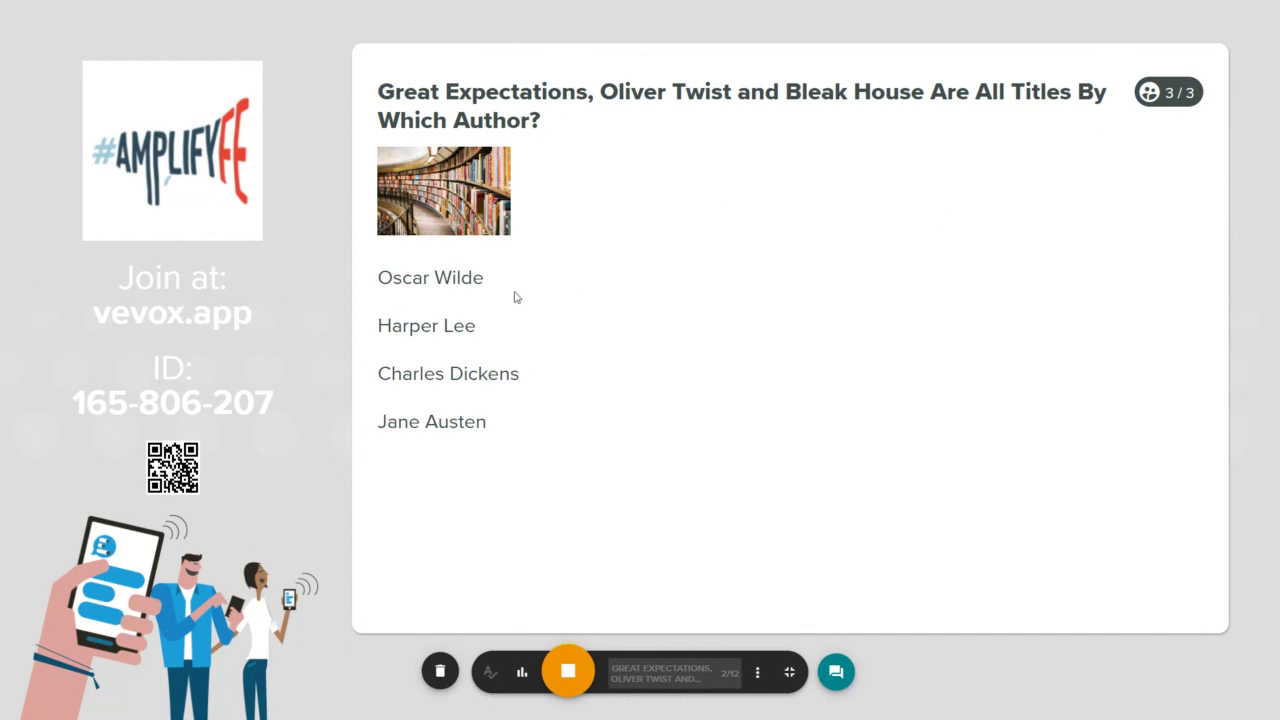
pyautogui.click(574, 677)
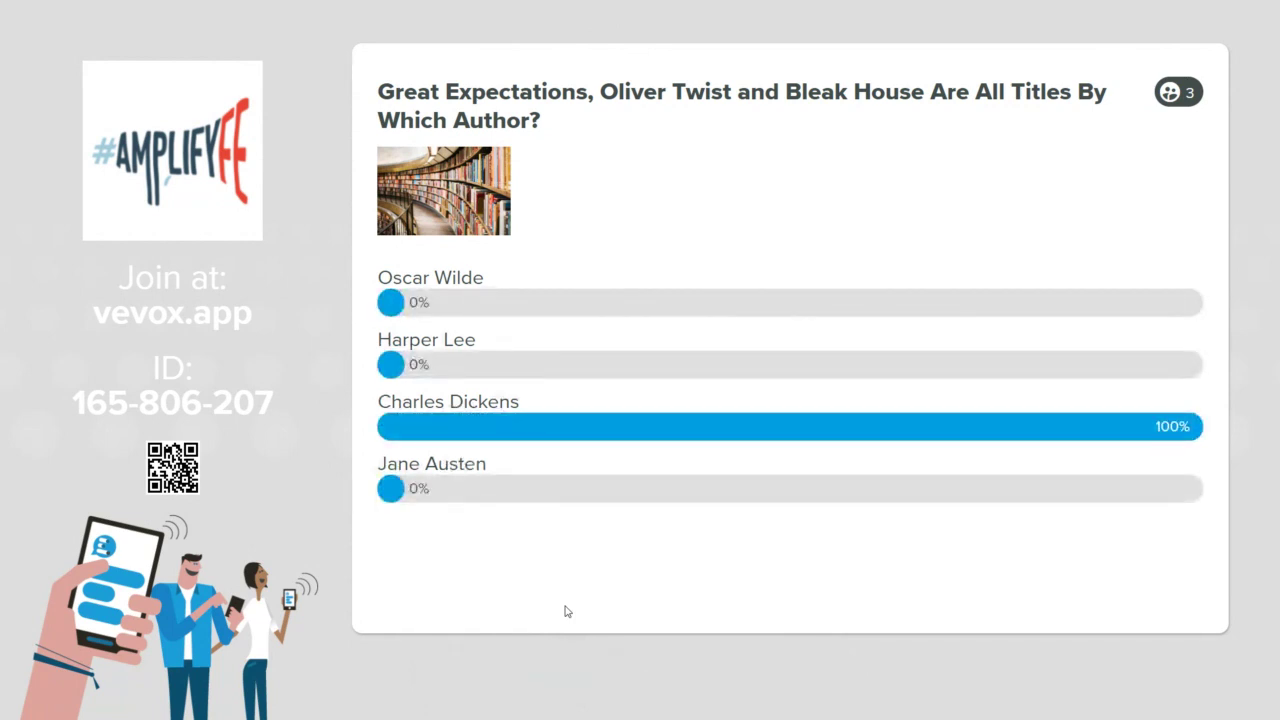
pyautogui.moveTo(751, 497)
pyautogui.moveTo(815, 518)
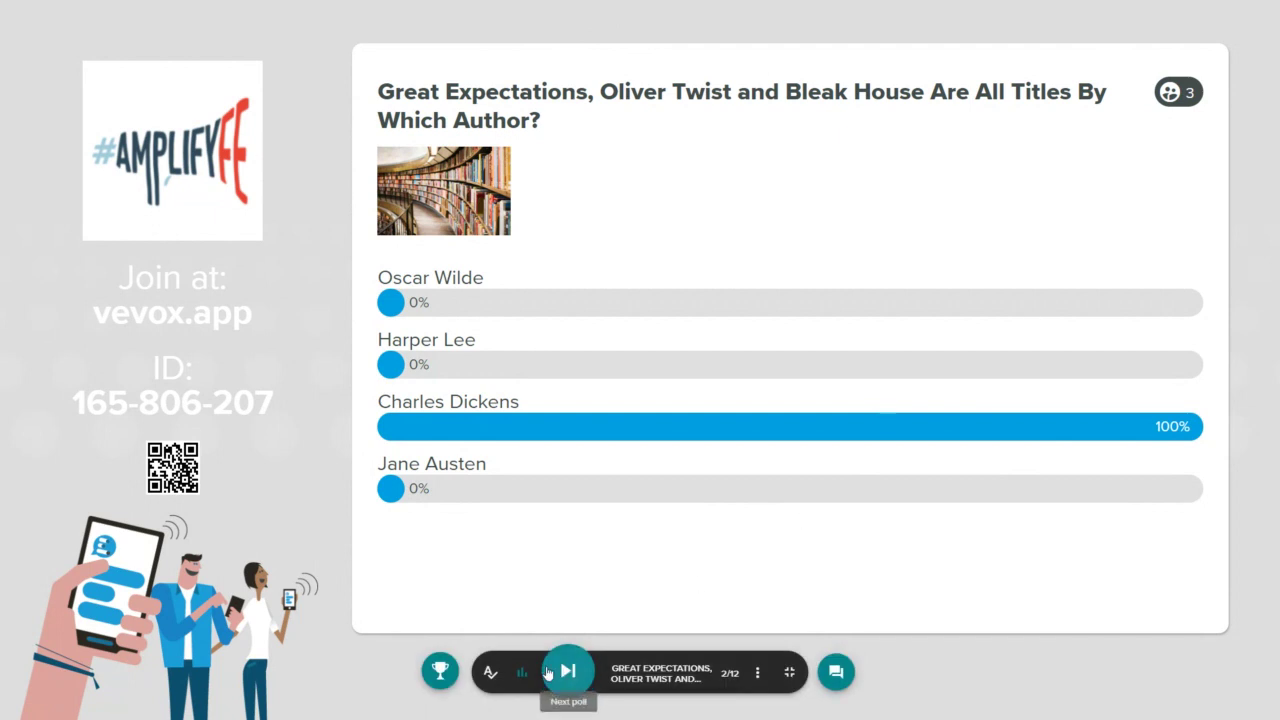
pyautogui.click(491, 672)
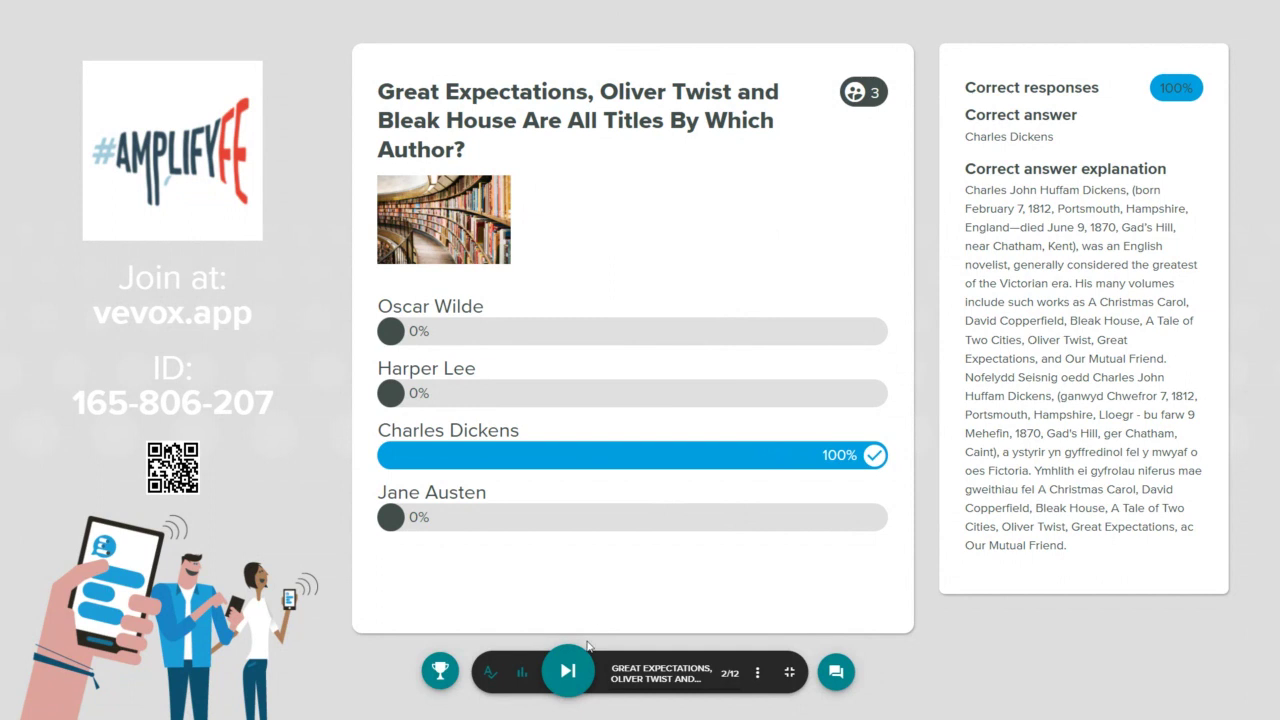
# Run the skeleton image poll on locating the 'Patella' with responses shown, and reveal the correct areas once voting is closed
pyautogui.click(568, 673)
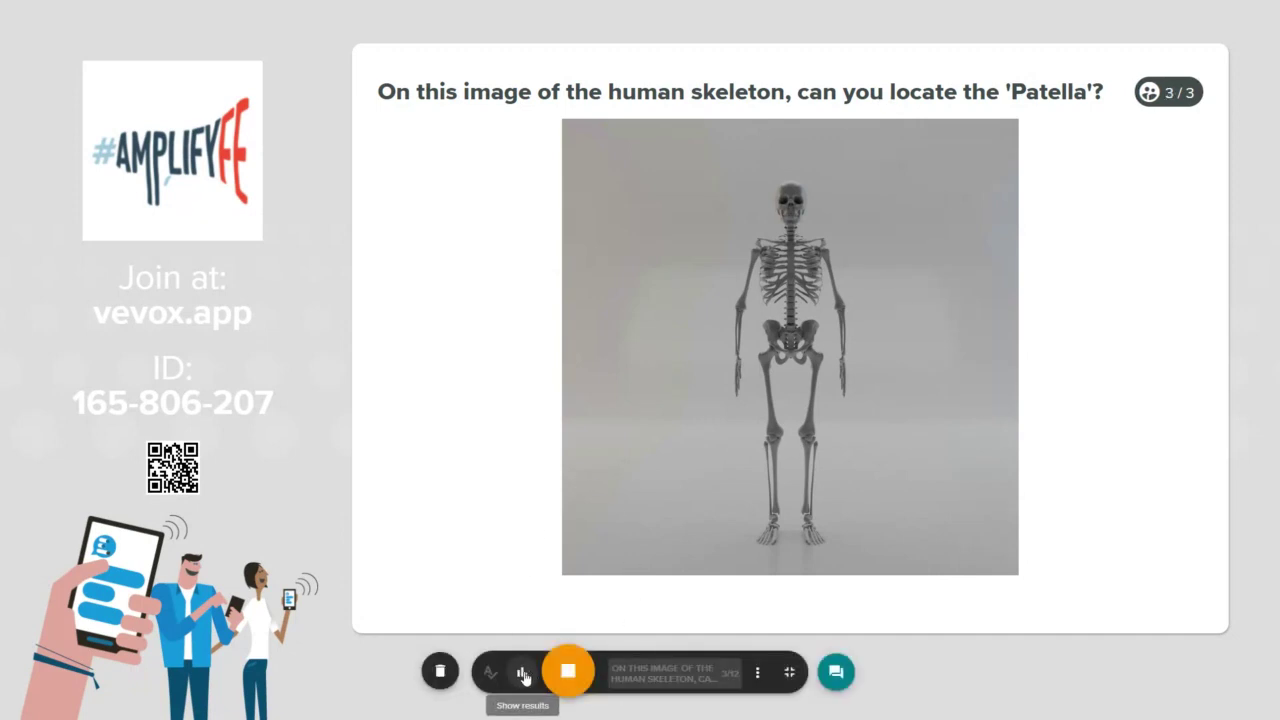
pyautogui.click(524, 673)
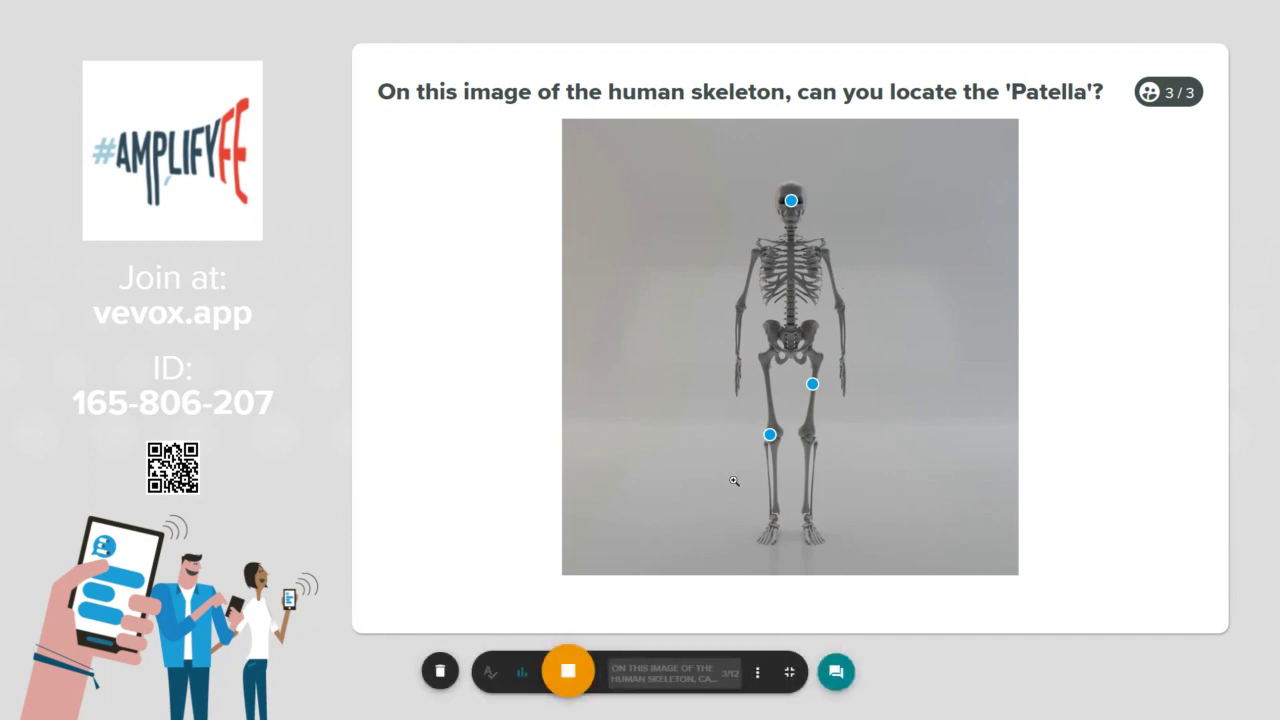
pyautogui.click(567, 671)
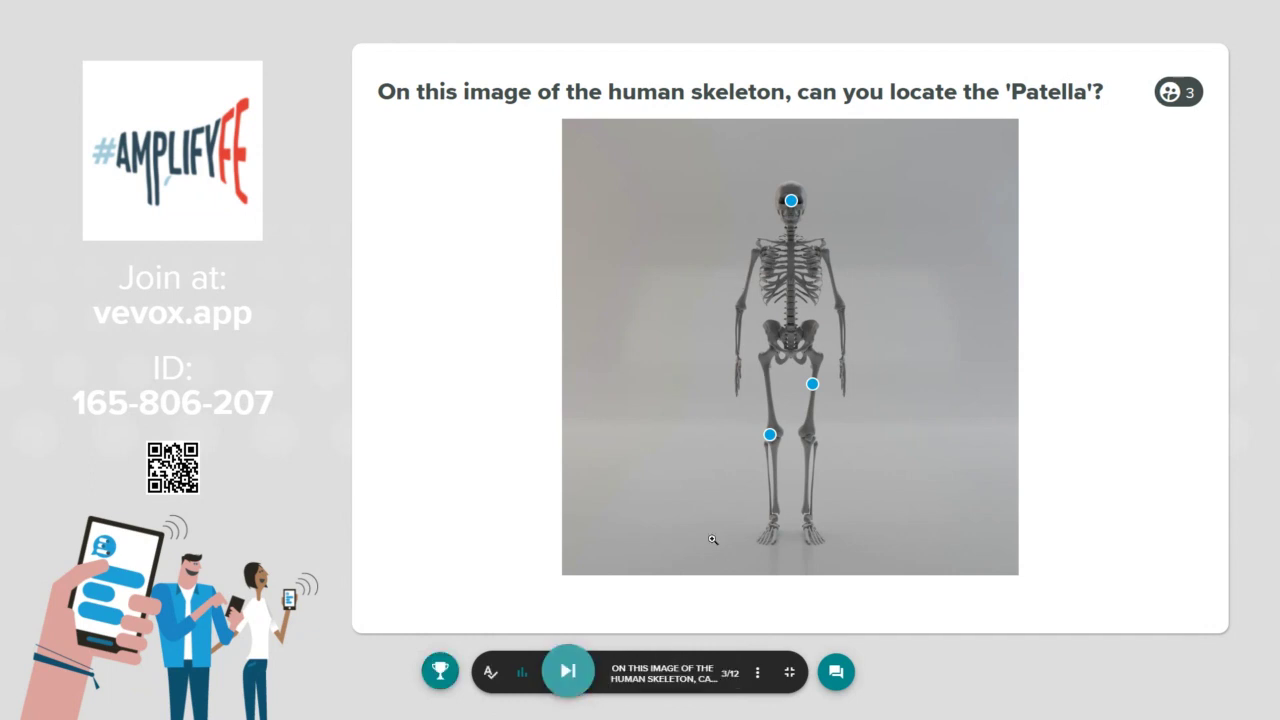
pyautogui.click(489, 680)
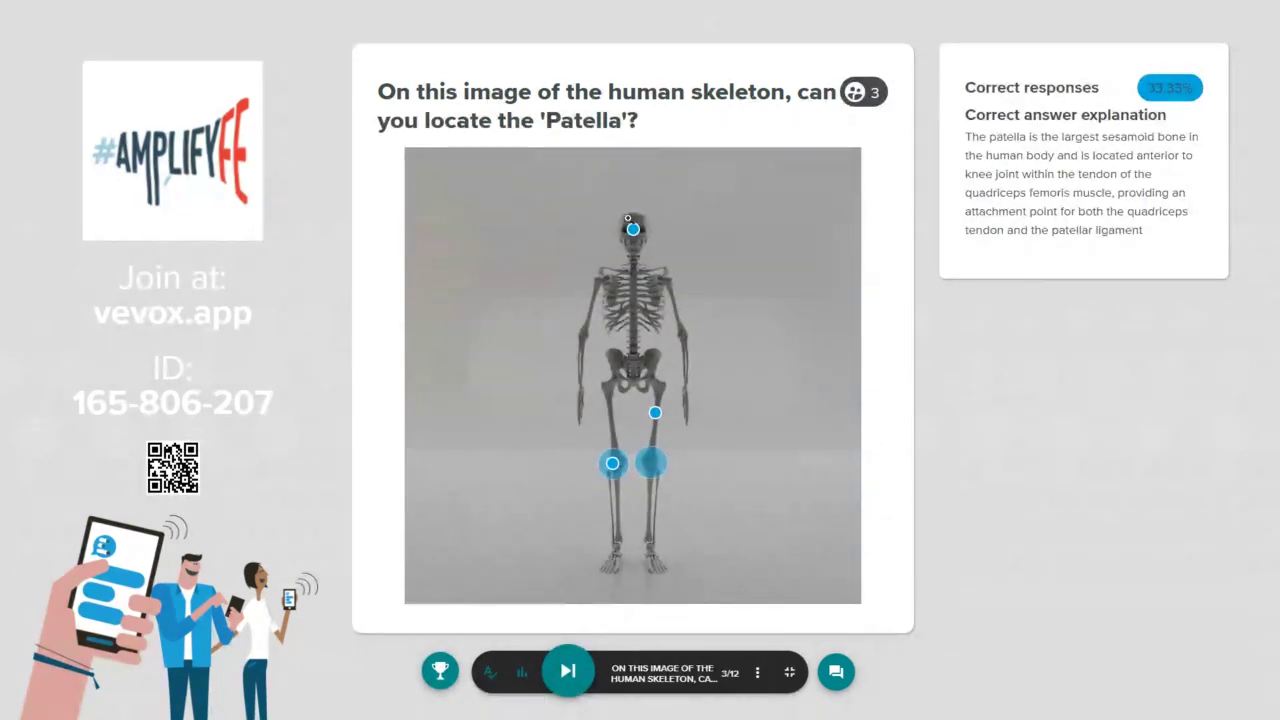
pyautogui.click(657, 452)
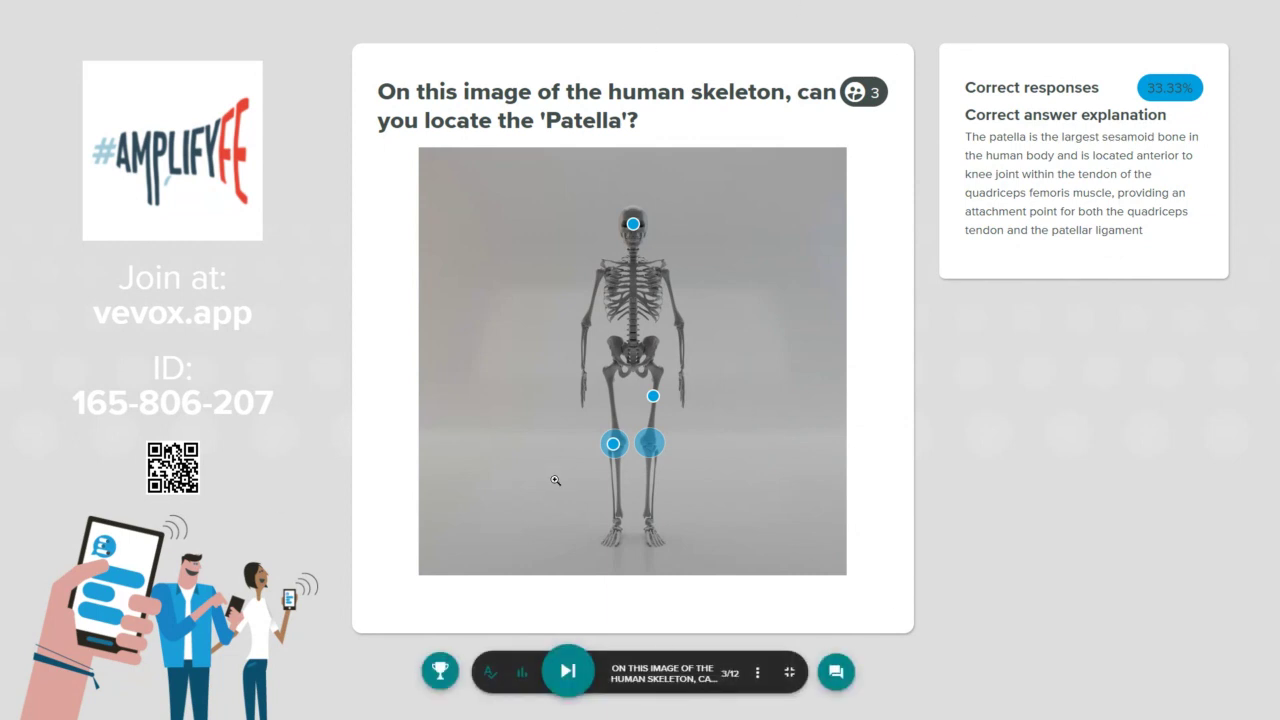
# Redisplay the favourite book poll's results from the list of polls and look through the list to its last poll
pyautogui.click(656, 680)
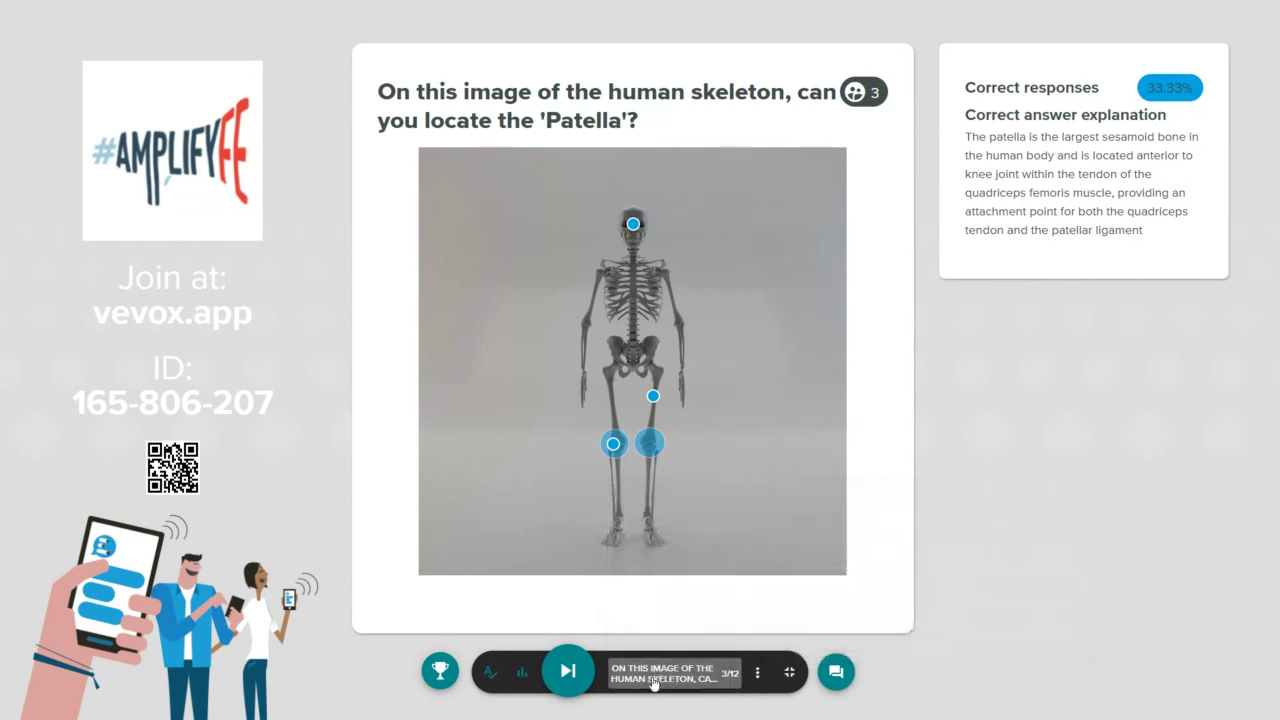
pyautogui.click(651, 683)
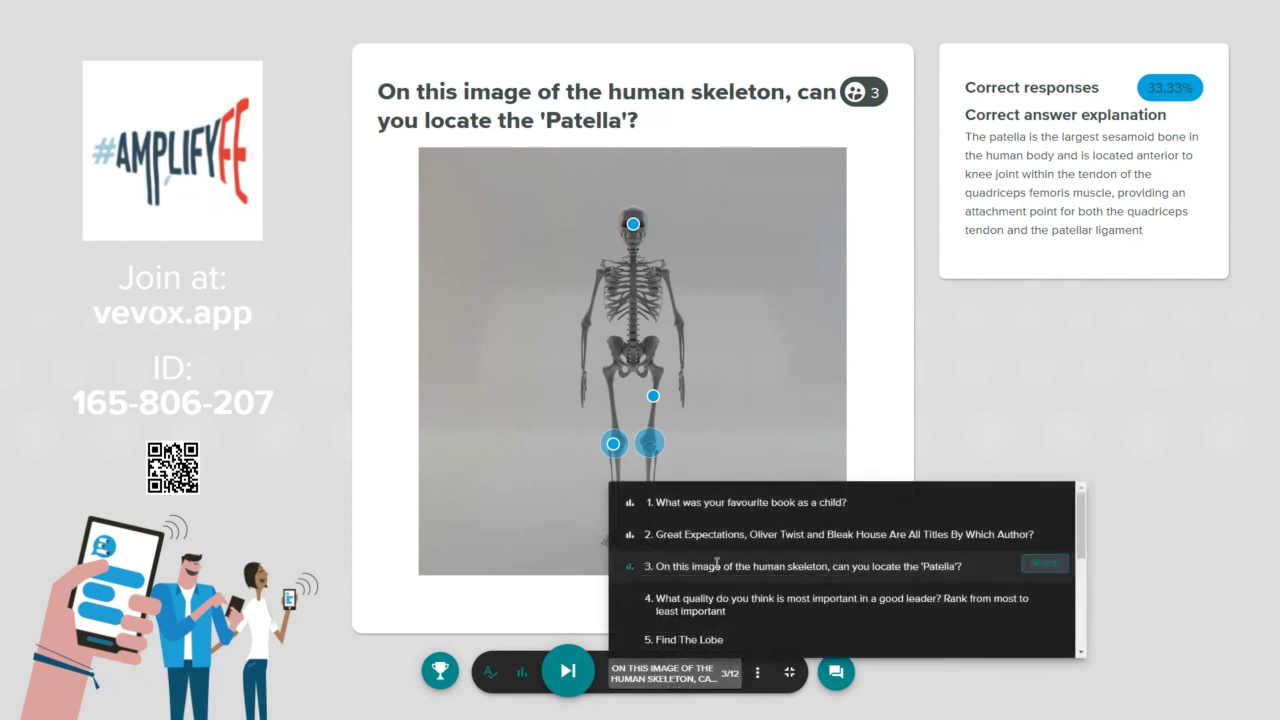
pyautogui.scroll(-1, 717, 625)
pyautogui.scroll(-2, 717, 625)
pyautogui.scroll(4, 690, 580)
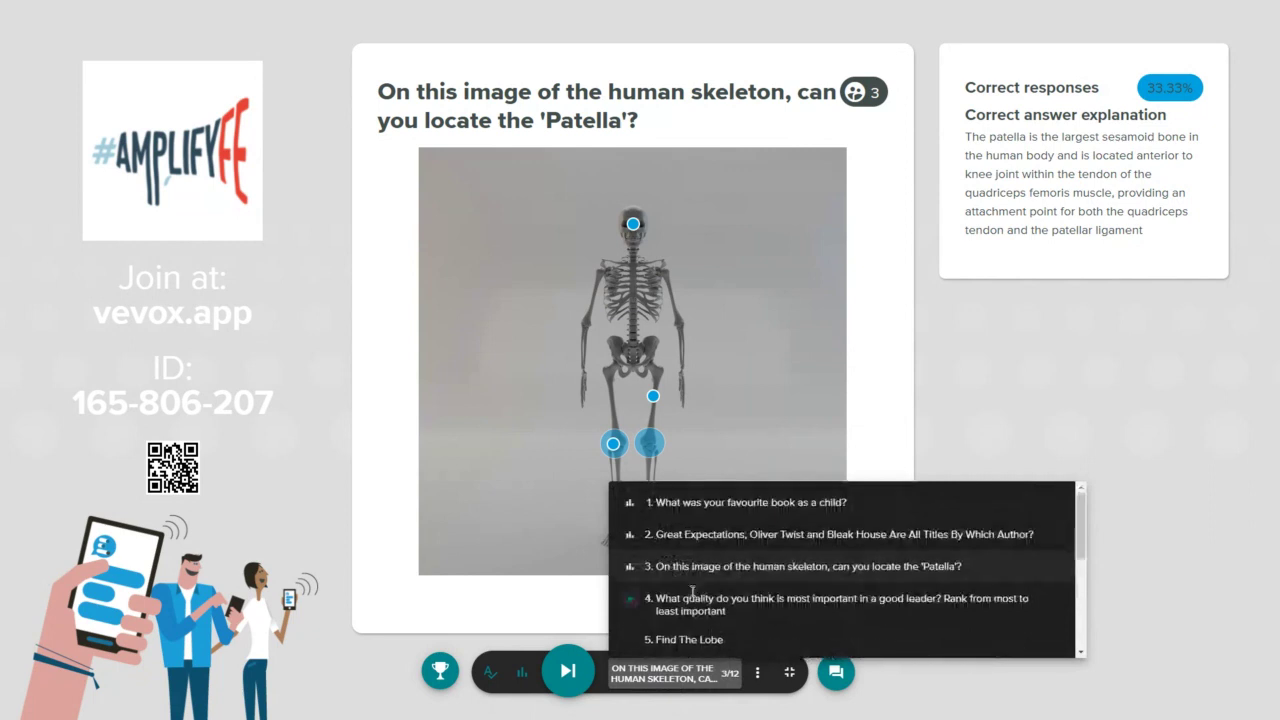
pyautogui.click(630, 503)
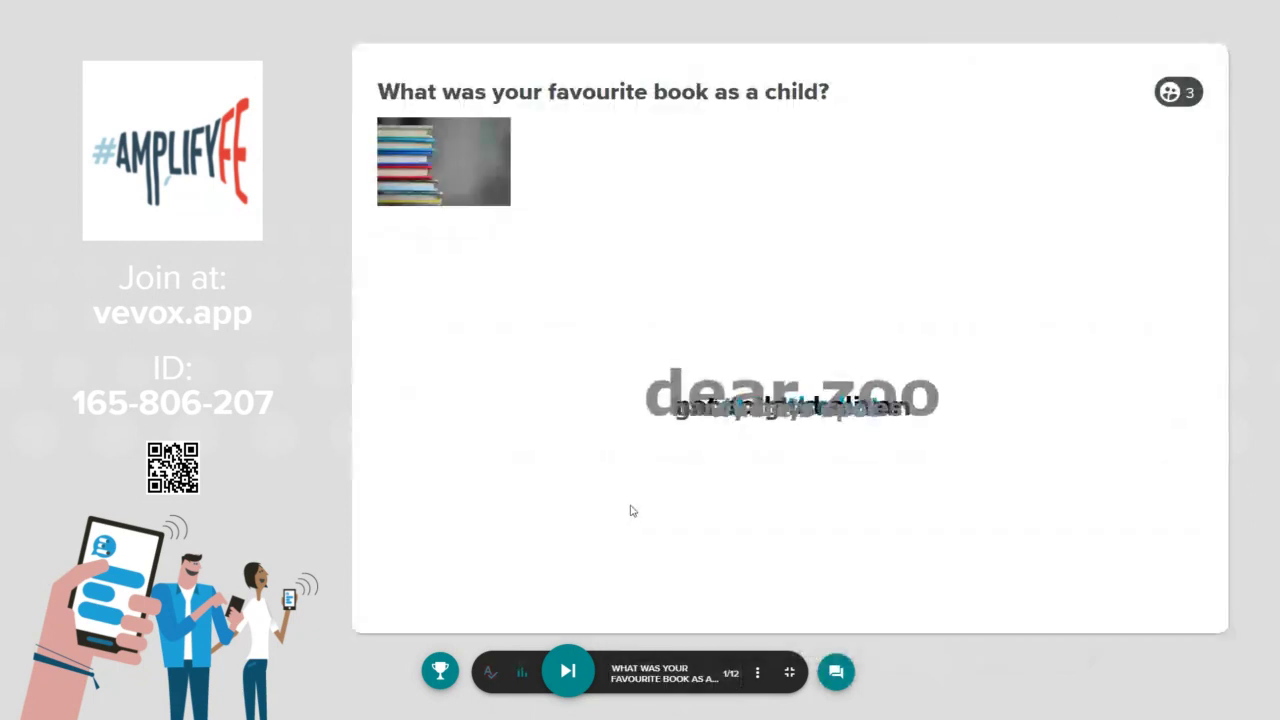
pyautogui.click(652, 683)
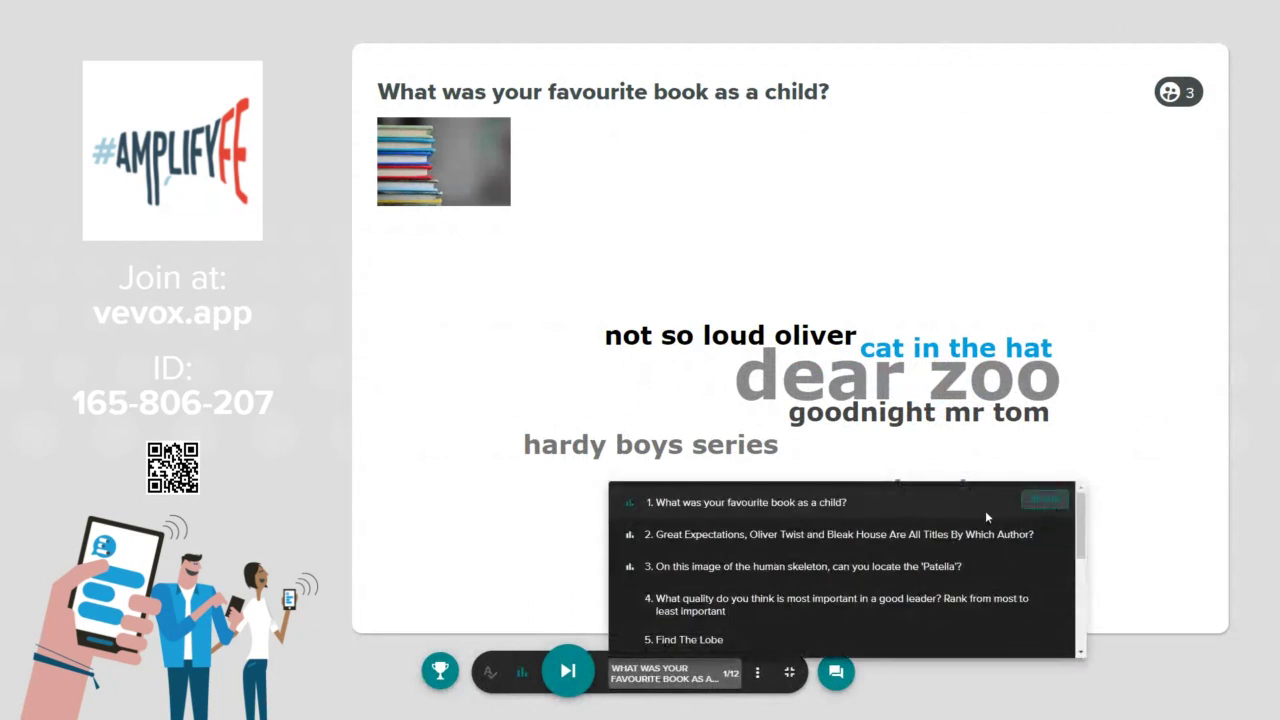
pyautogui.scroll(-3, 740, 590)
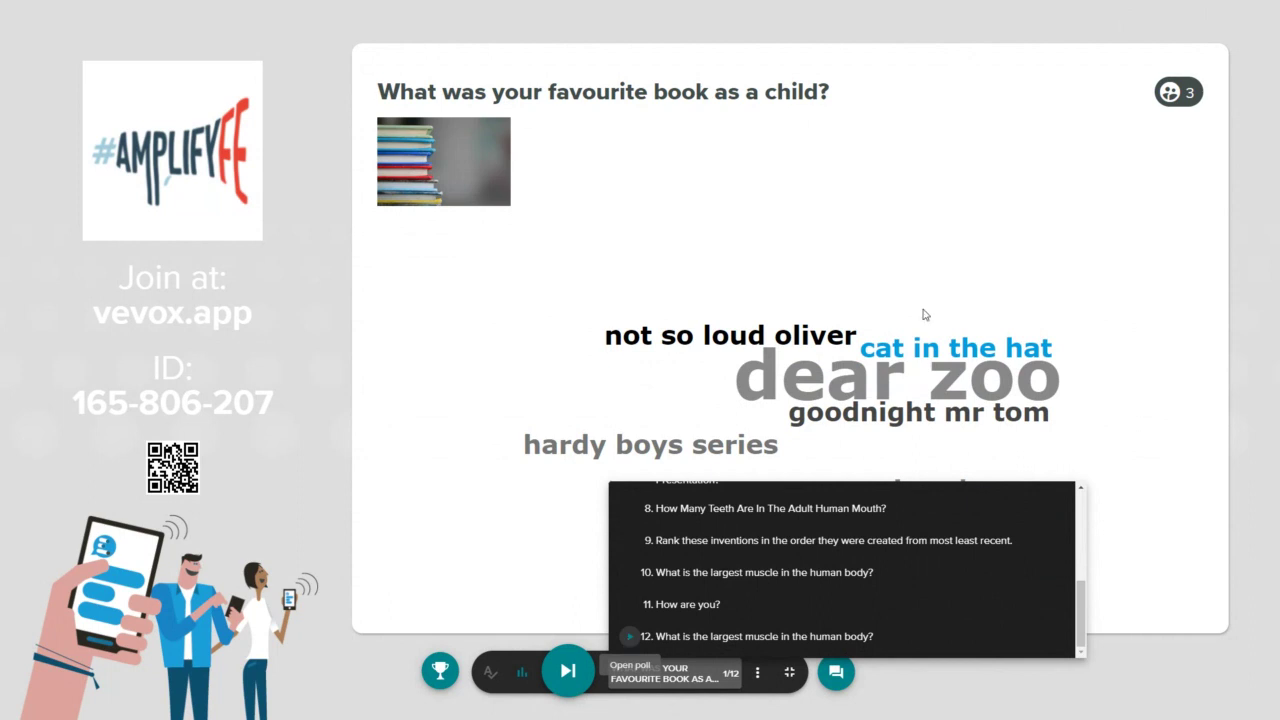
# Display the leaderboard, check its full list of rankings, and return to the Q&A view
pyautogui.click(440, 672)
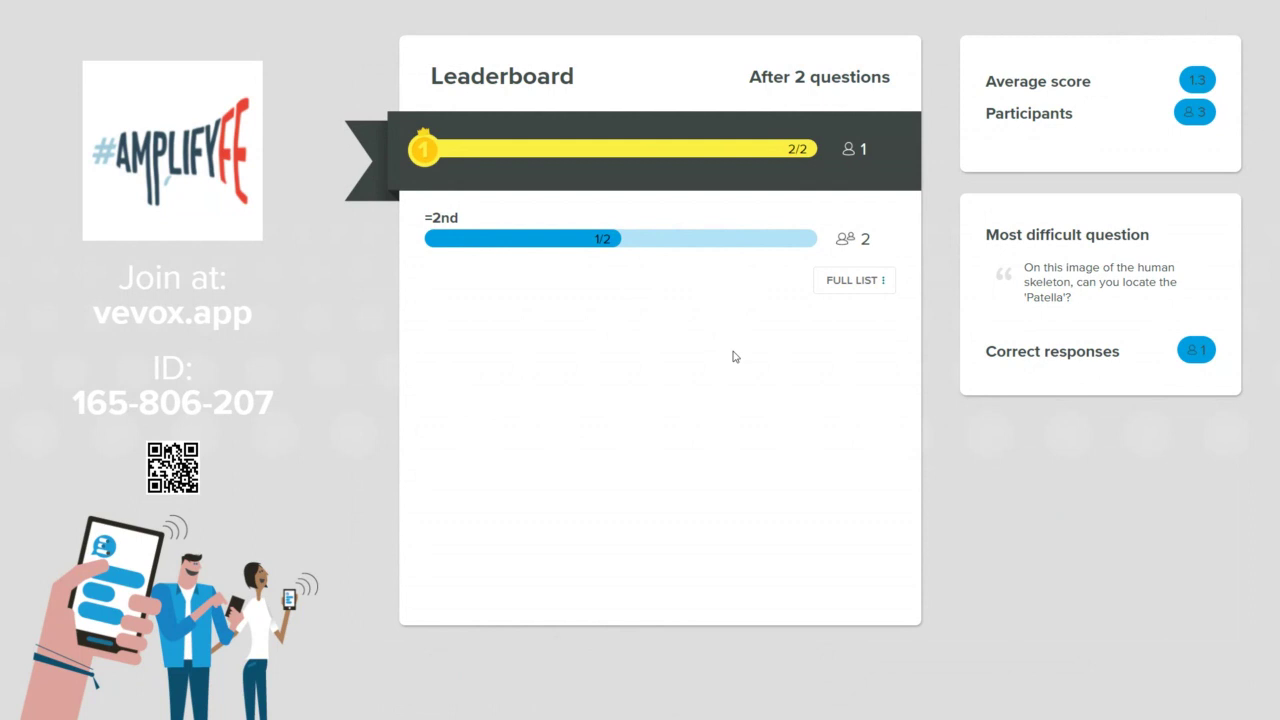
pyautogui.moveTo(769, 331)
pyautogui.moveTo(694, 229)
pyautogui.moveTo(580, 330)
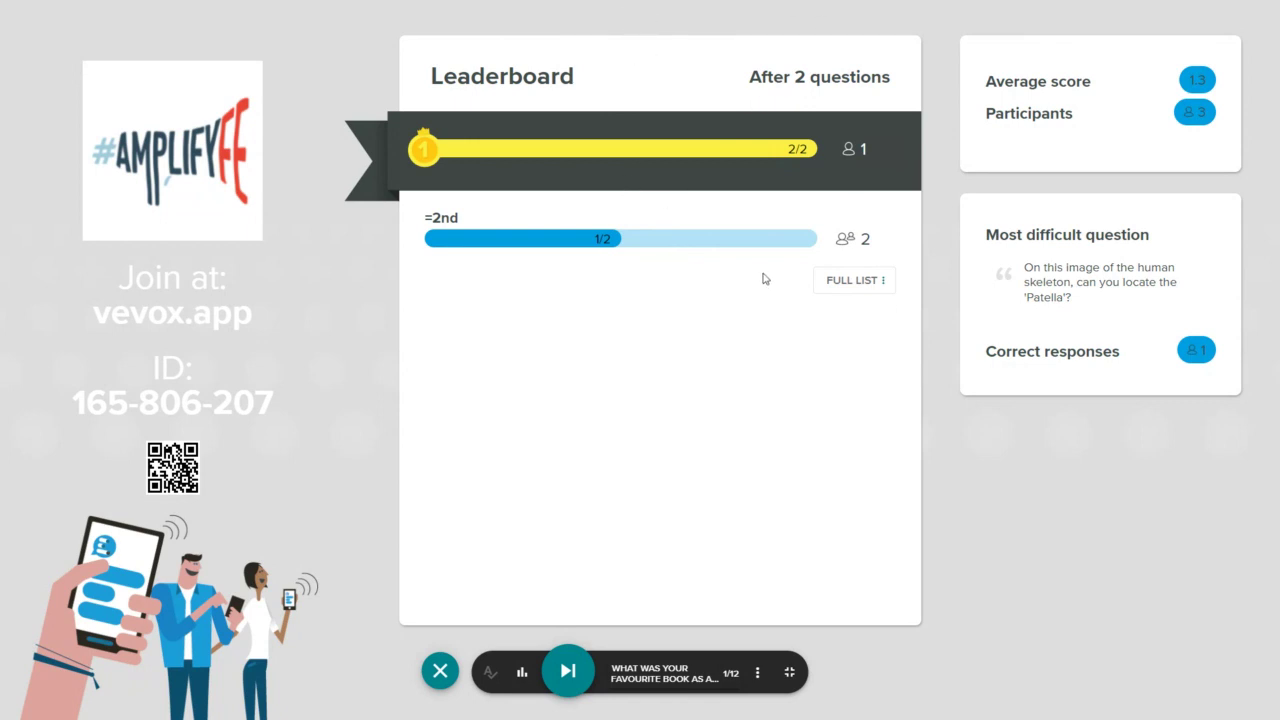
pyautogui.click(855, 280)
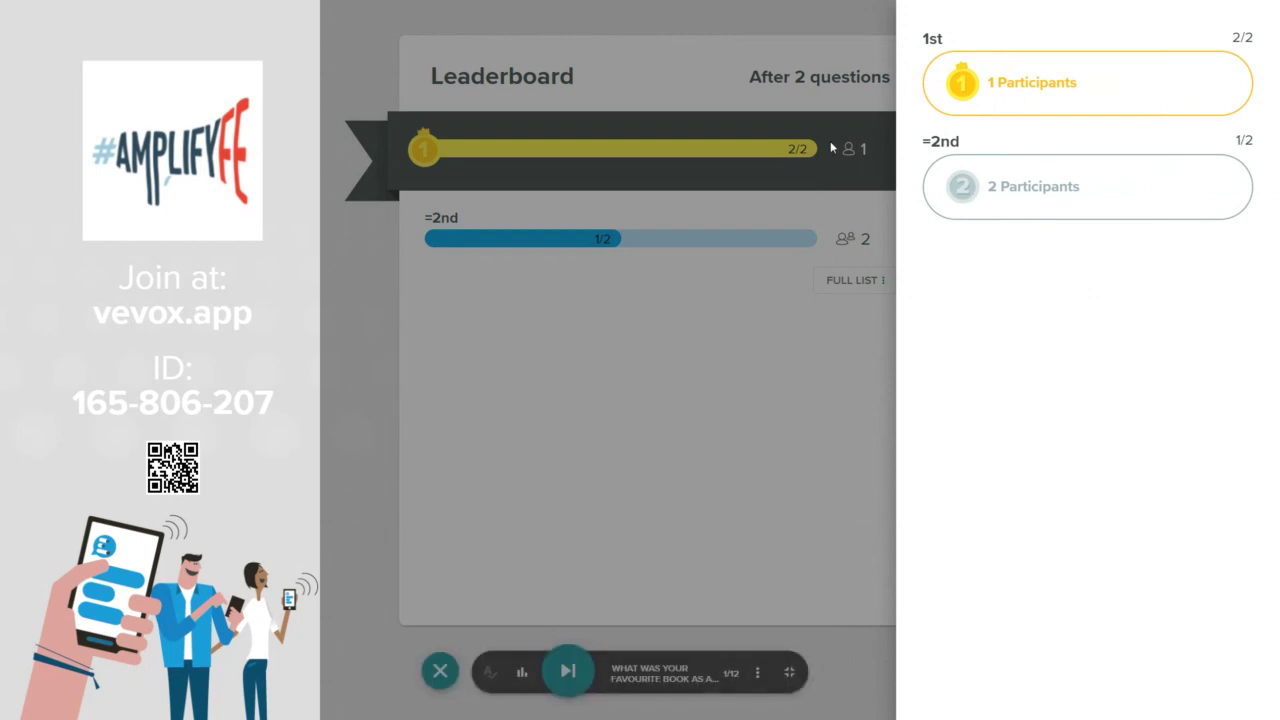
pyautogui.click(717, 400)
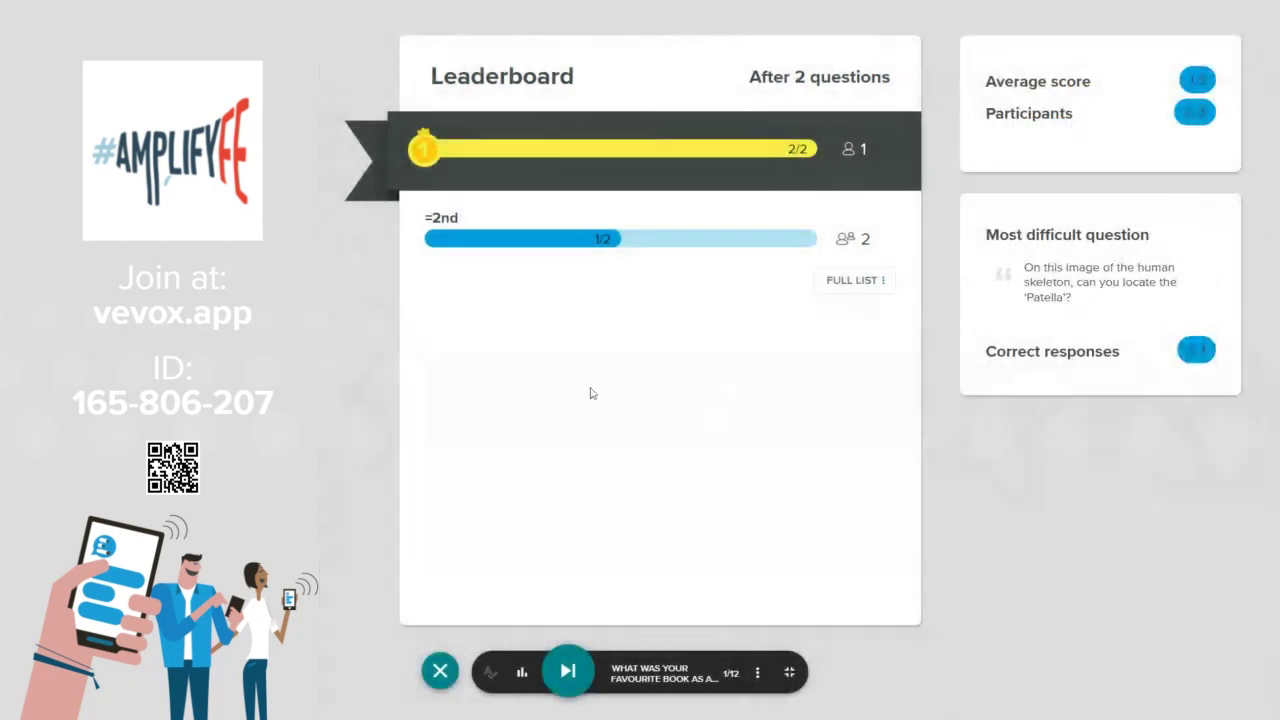
pyautogui.click(440, 671)
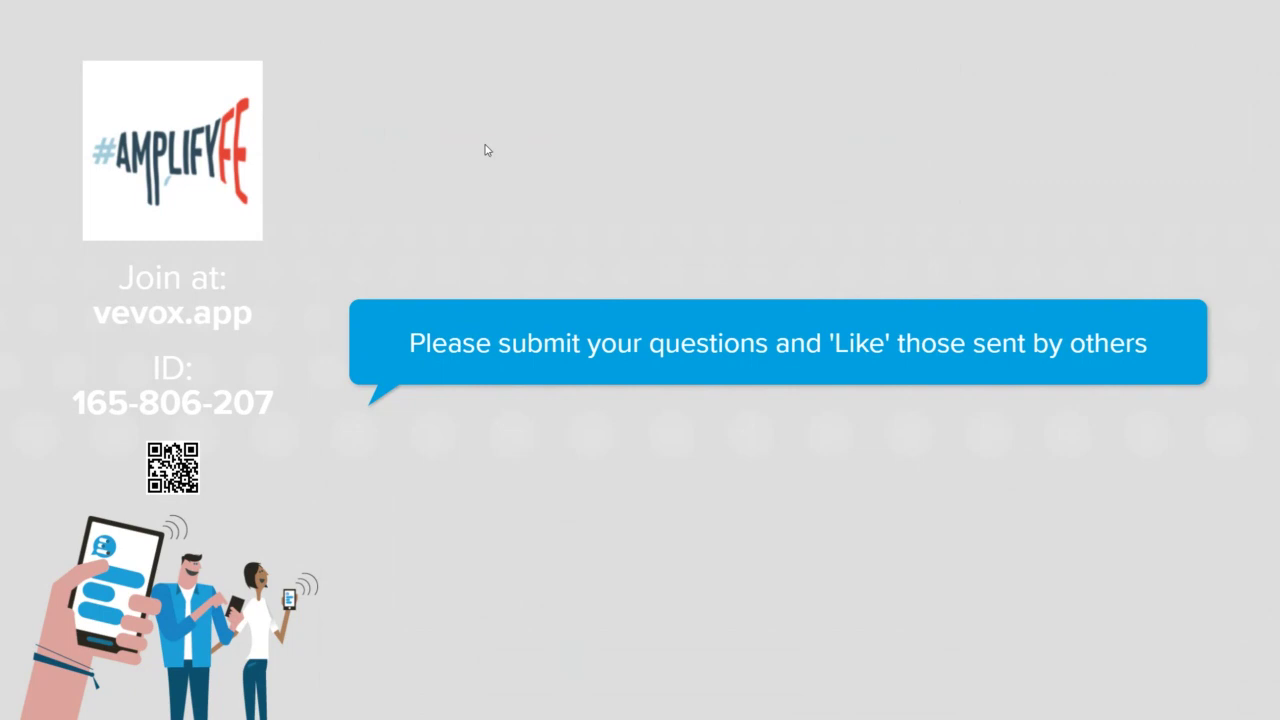
# Switch to the participant app, send "Hello!" as a Q&A message, and return to the presentation view
pyautogui.moveTo(1275, 120); pyautogui.dragTo(700, 135)
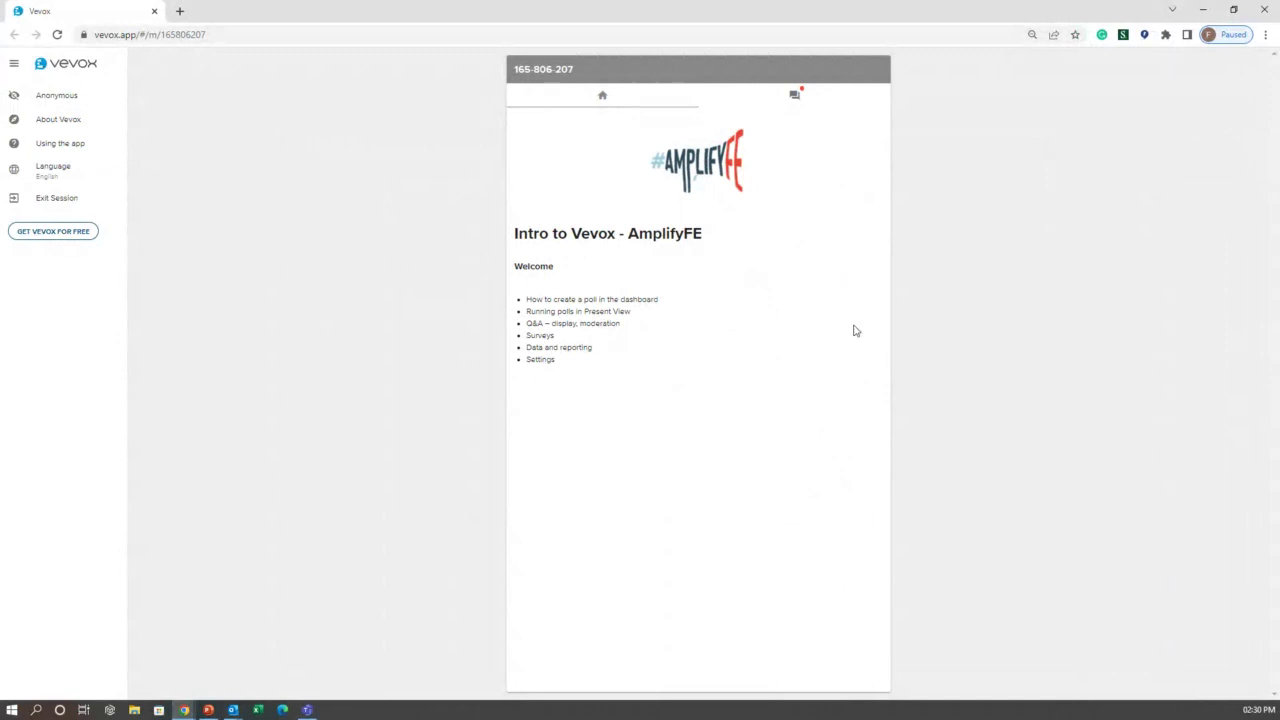
pyautogui.click(796, 95)
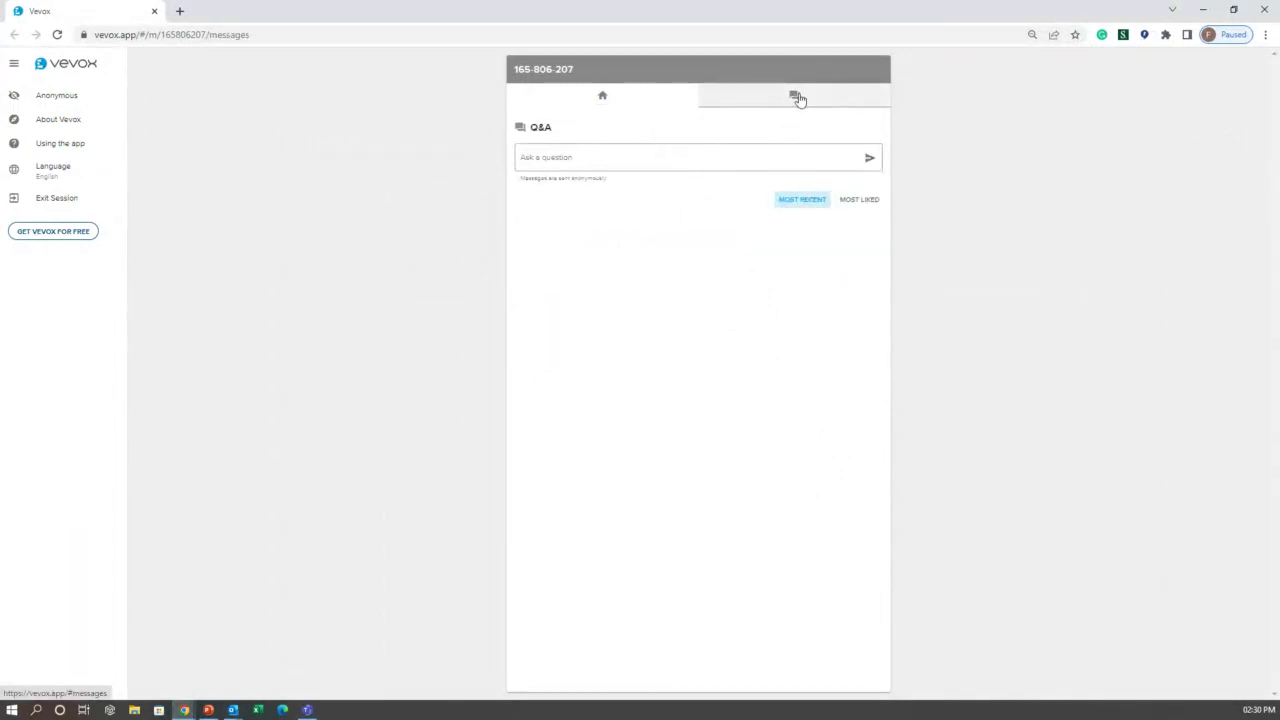
pyautogui.click(656, 160)
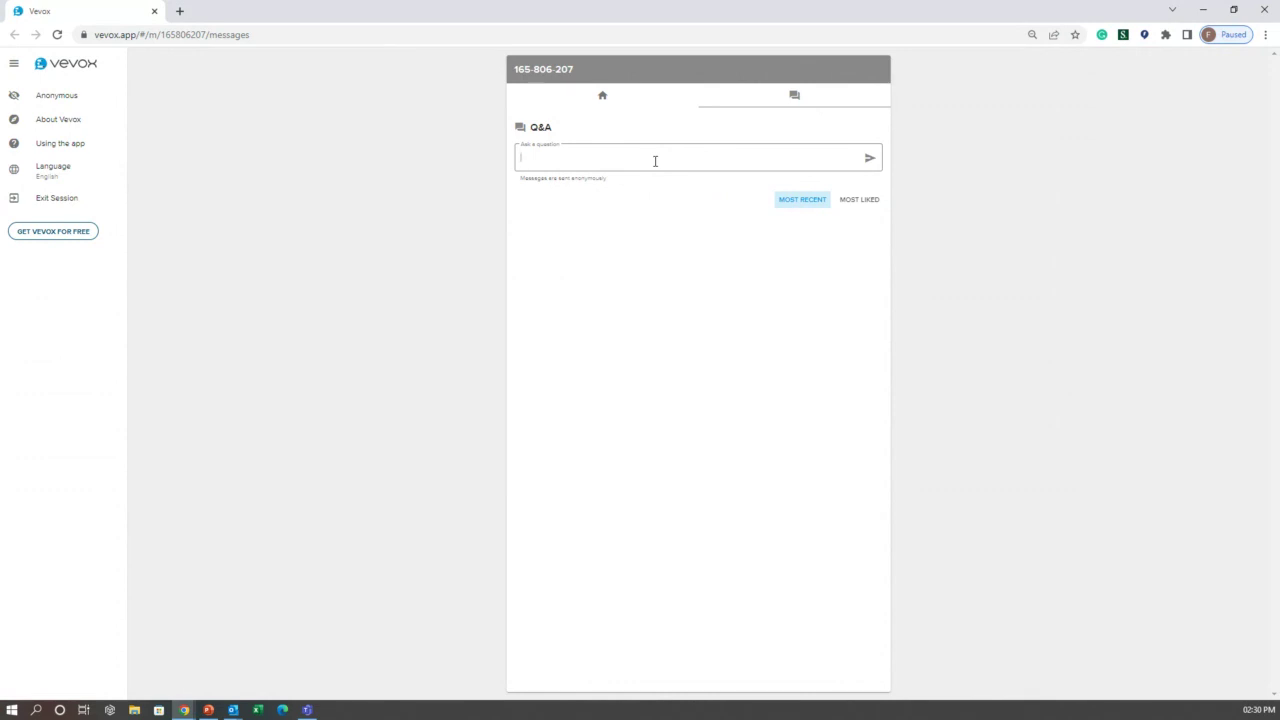
pyautogui.write('Hello!')
pyautogui.click(869, 158)
pyautogui.moveTo(1086, 6); pyautogui.dragTo(1279, 225)
pyautogui.moveTo(1000, 131)
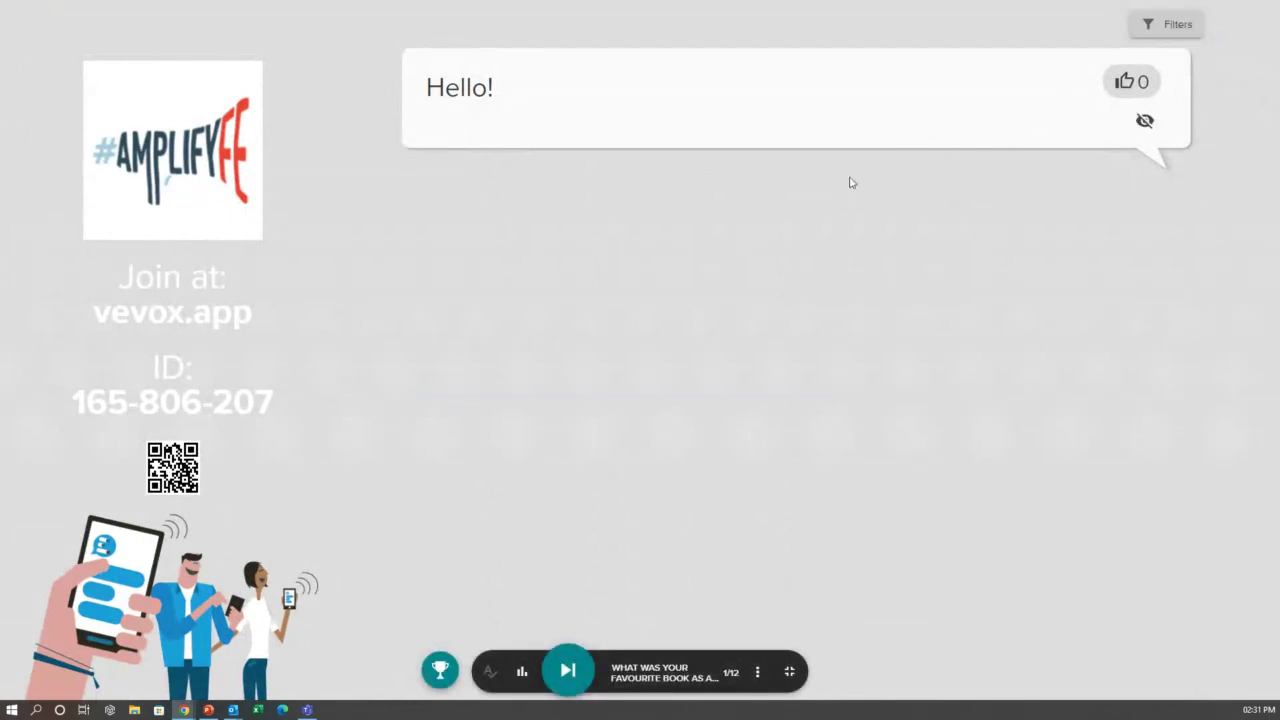
# Enlarge the "Hello!" message on the presented Q&A board and hide it from the board
pyautogui.moveTo(786, 134)
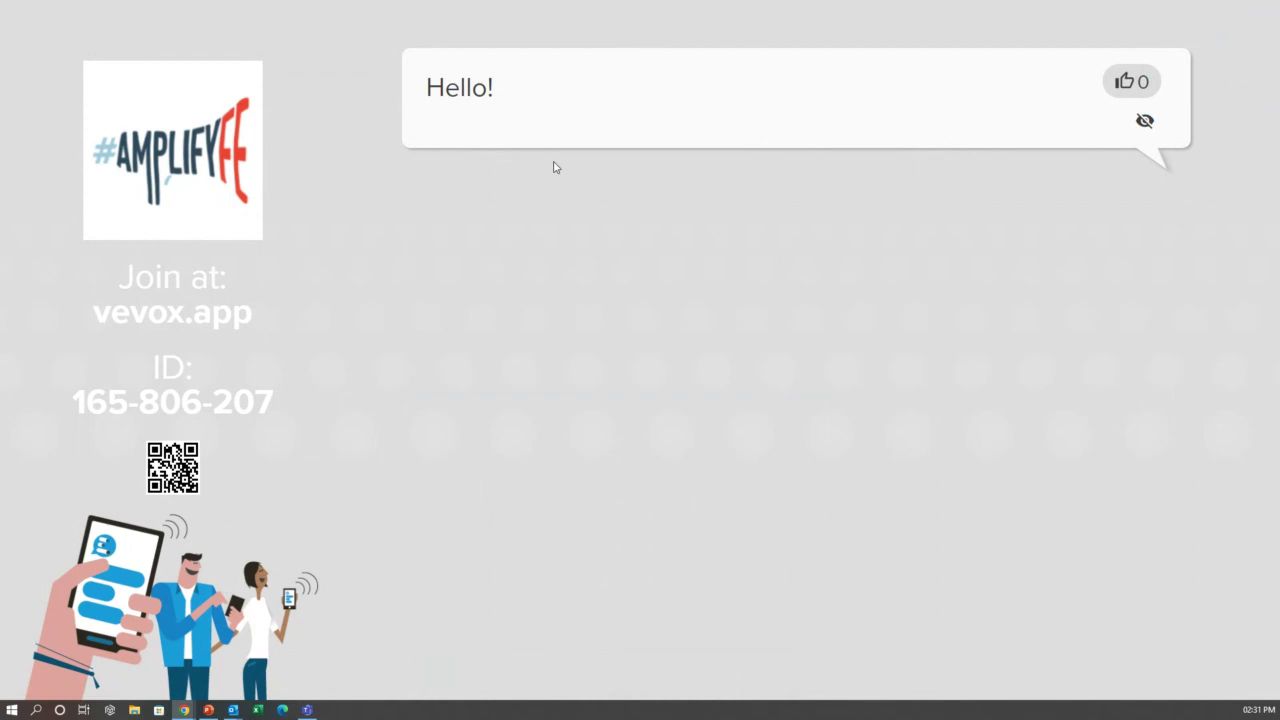
pyautogui.moveTo(589, 26)
pyautogui.moveTo(997, 83)
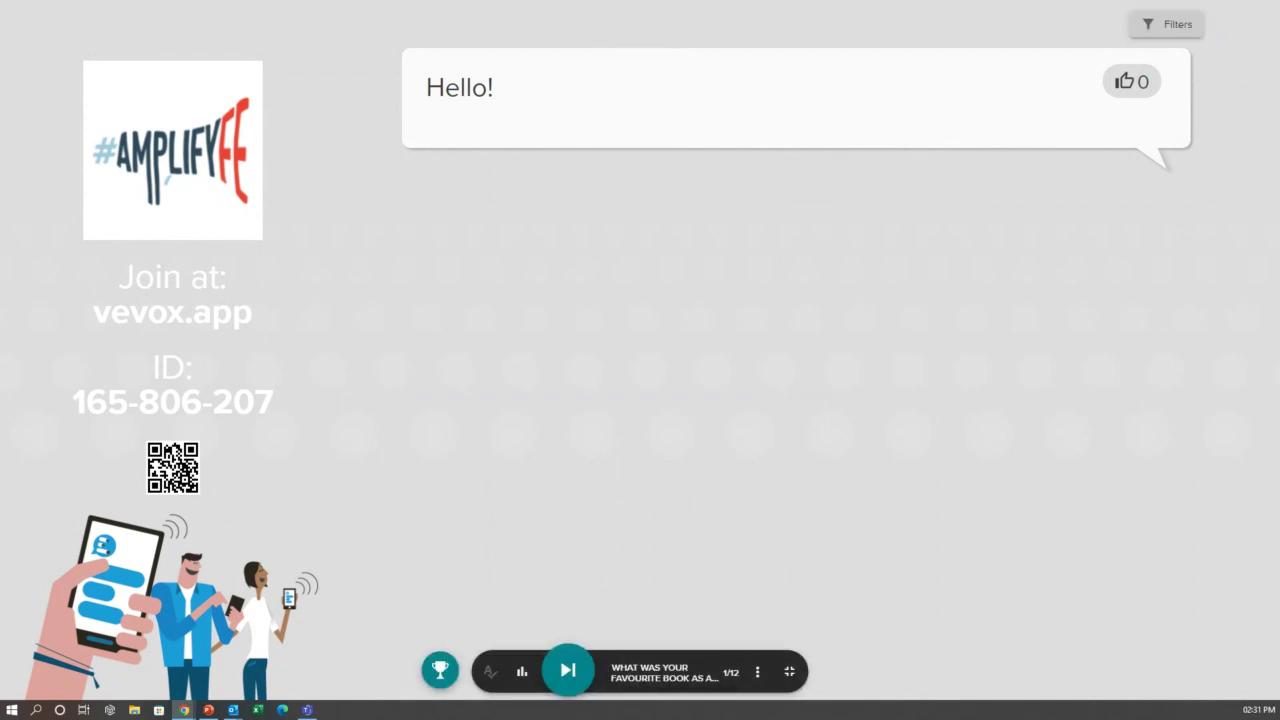
pyautogui.click(668, 123)
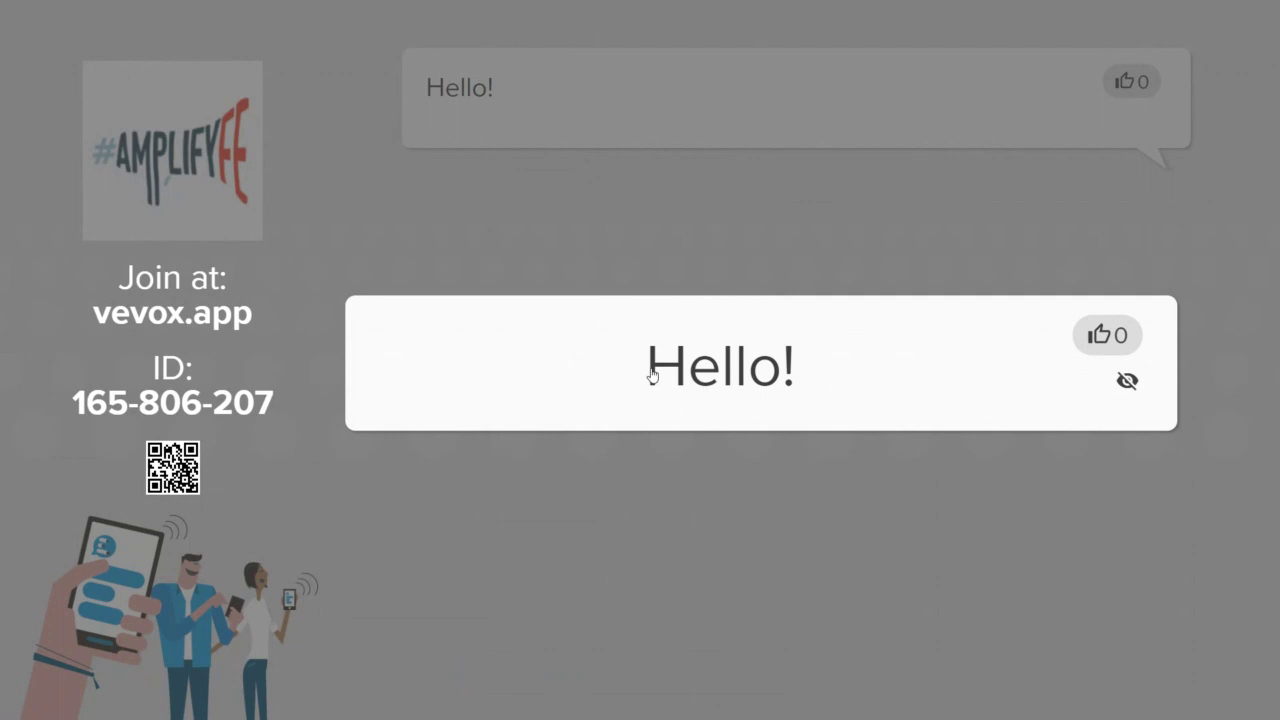
pyautogui.click(1128, 382)
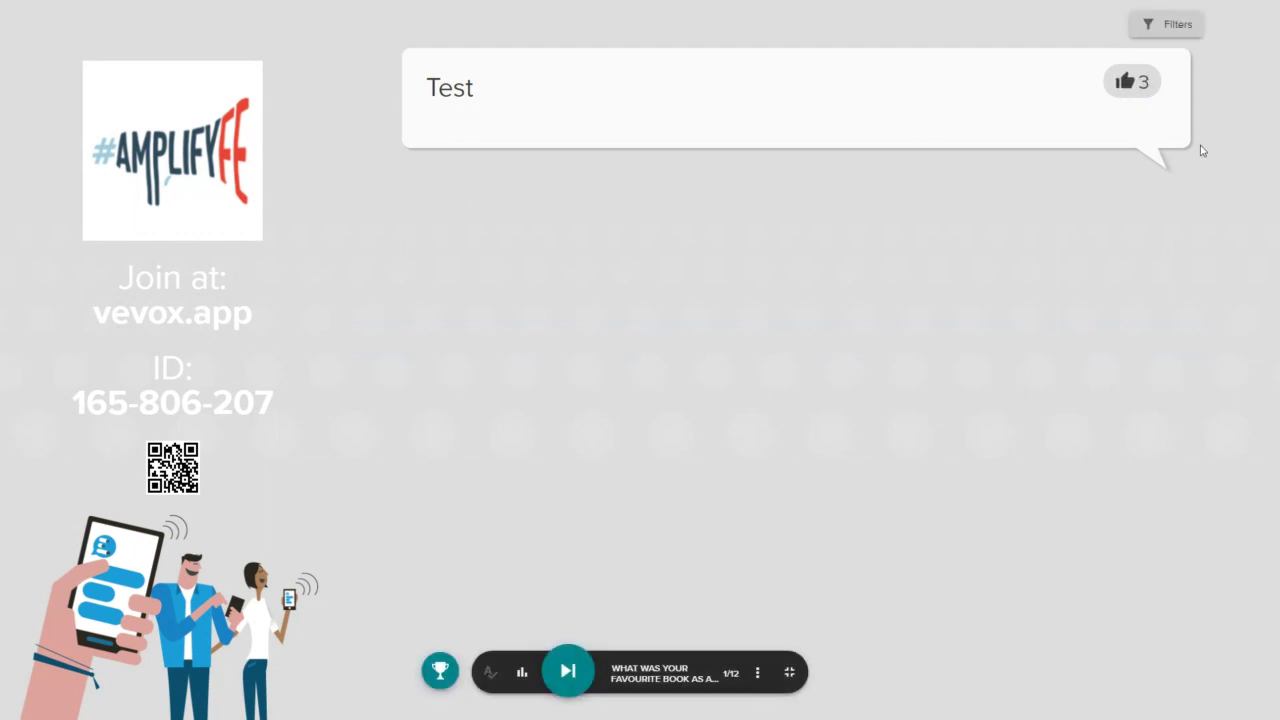
# Examine the presented Q&A board's filters and its options for sorting messages by most likes or recent
pyautogui.moveTo(874, 103)
pyautogui.click(1166, 24)
pyautogui.click(1167, 33)
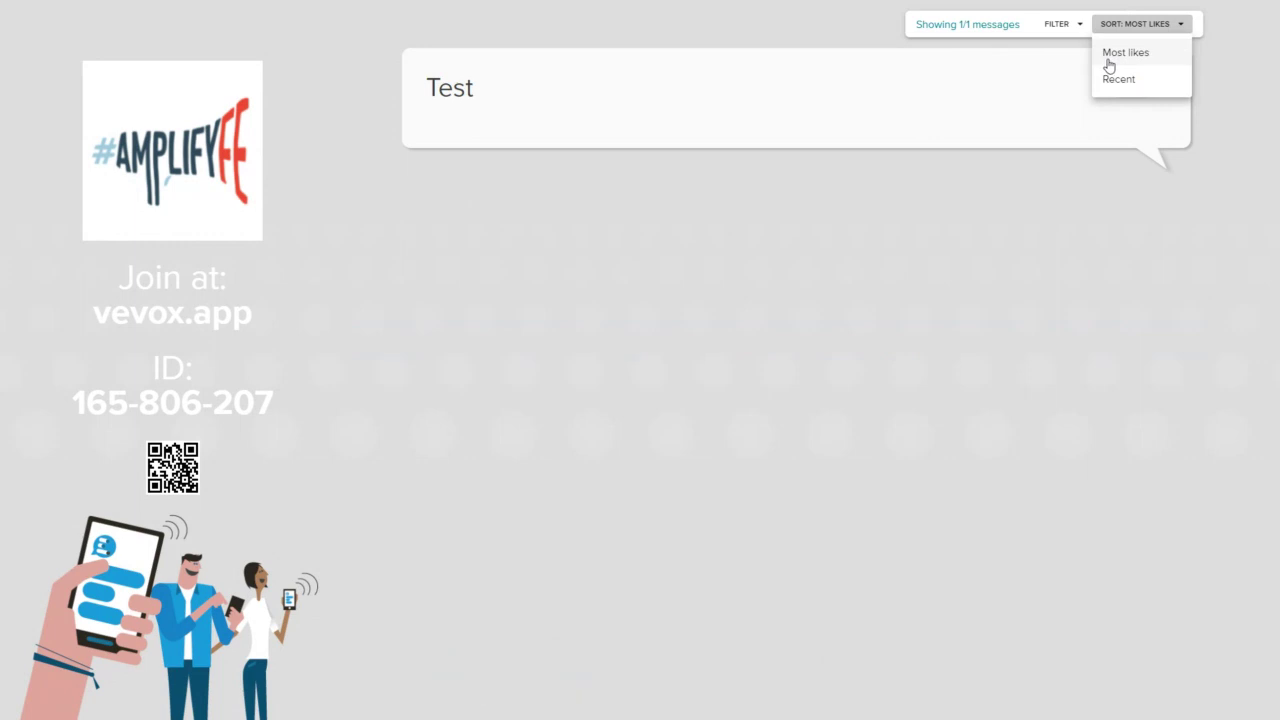
pyautogui.click(915, 263)
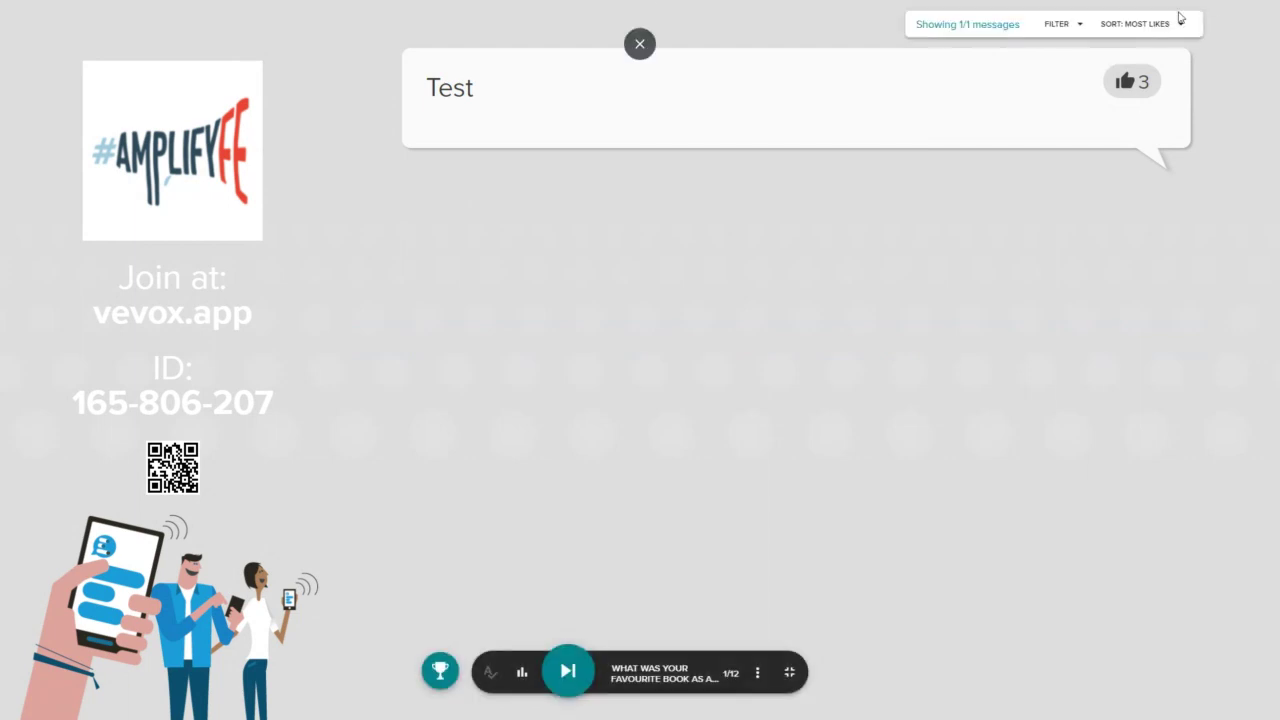
pyautogui.click(1163, 24)
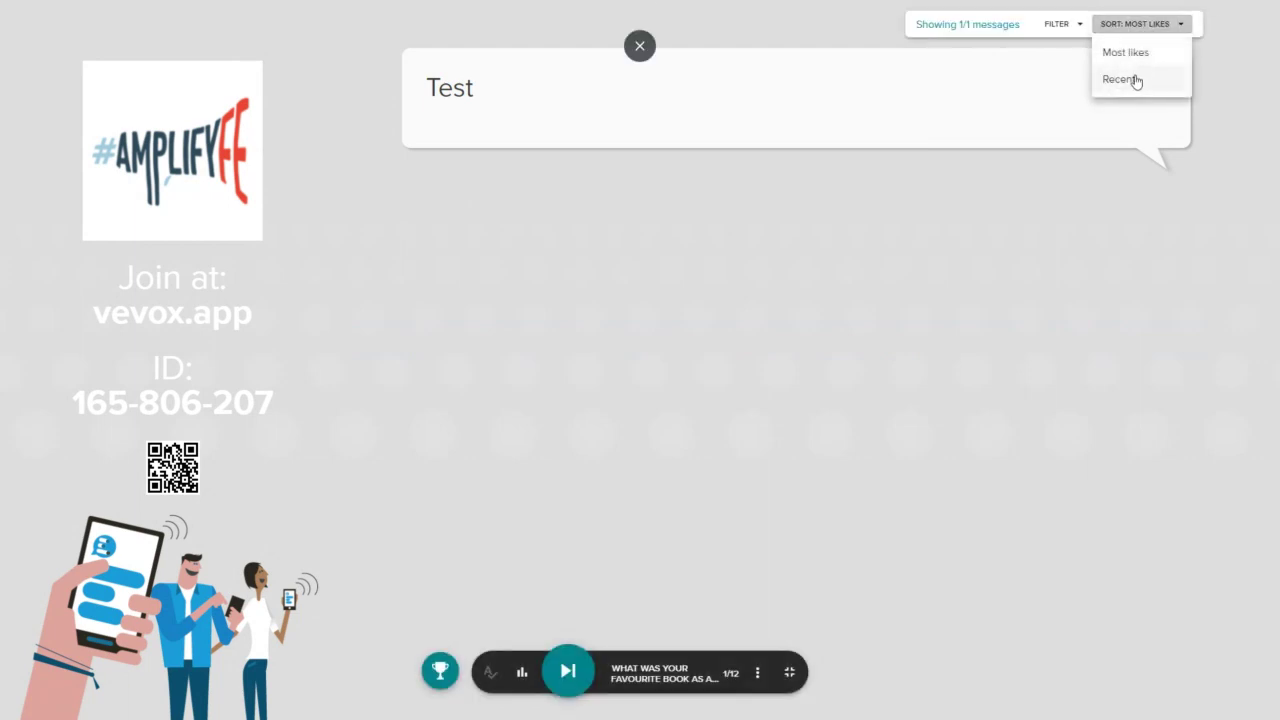
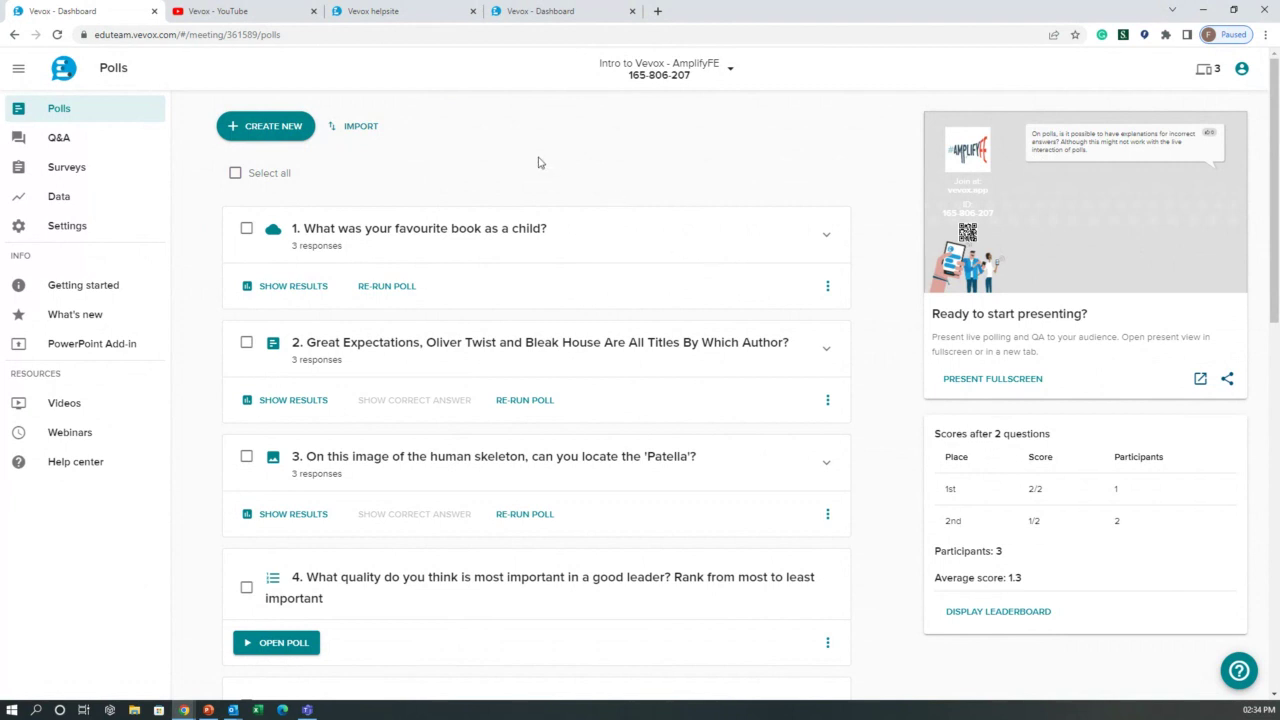
# Post "Hello!" as a host message on the dashboard's Q&A board and display the archived messages
pyautogui.click(76, 144)
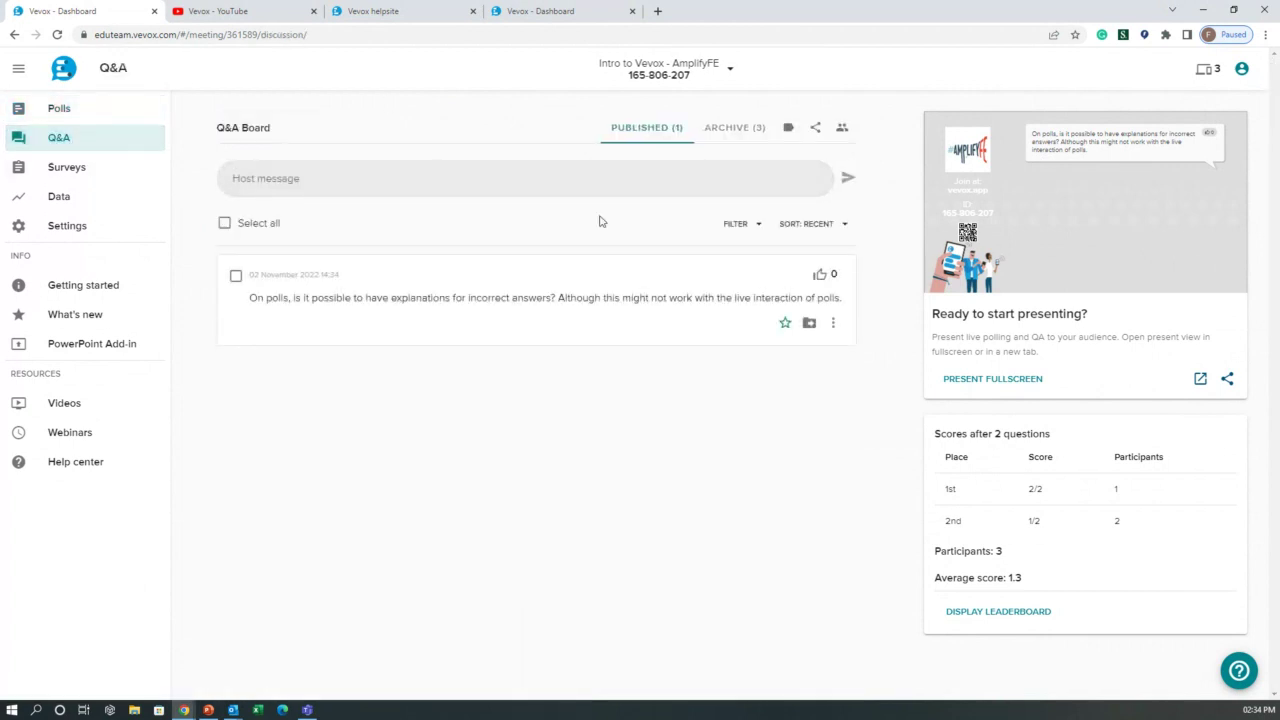
pyautogui.click(300, 183)
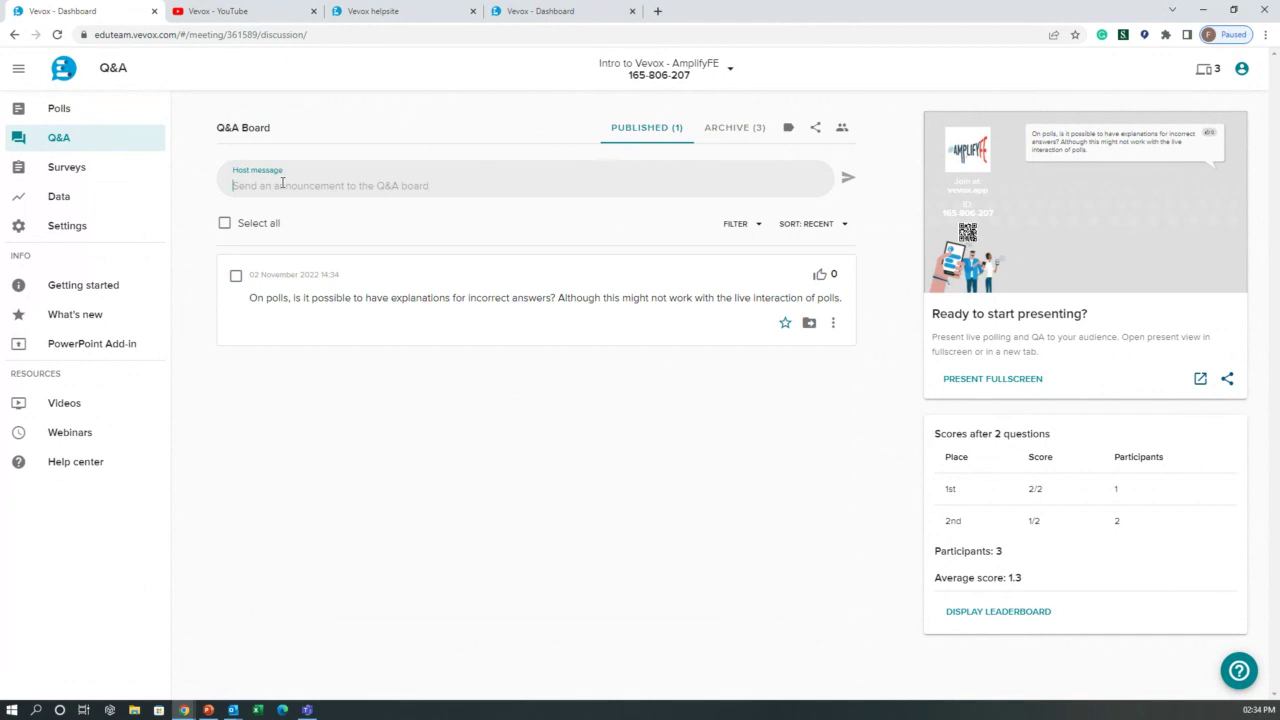
pyautogui.write('Hello')
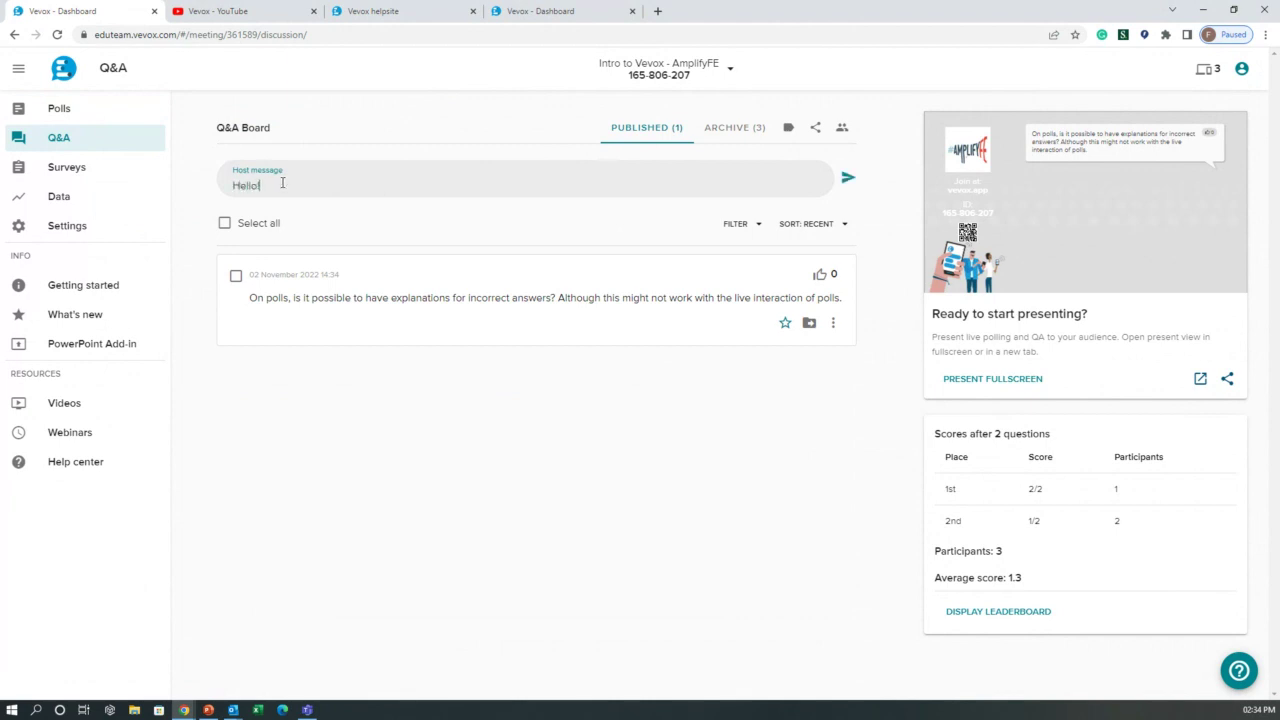
pyautogui.write('!')
pyautogui.click(848, 177)
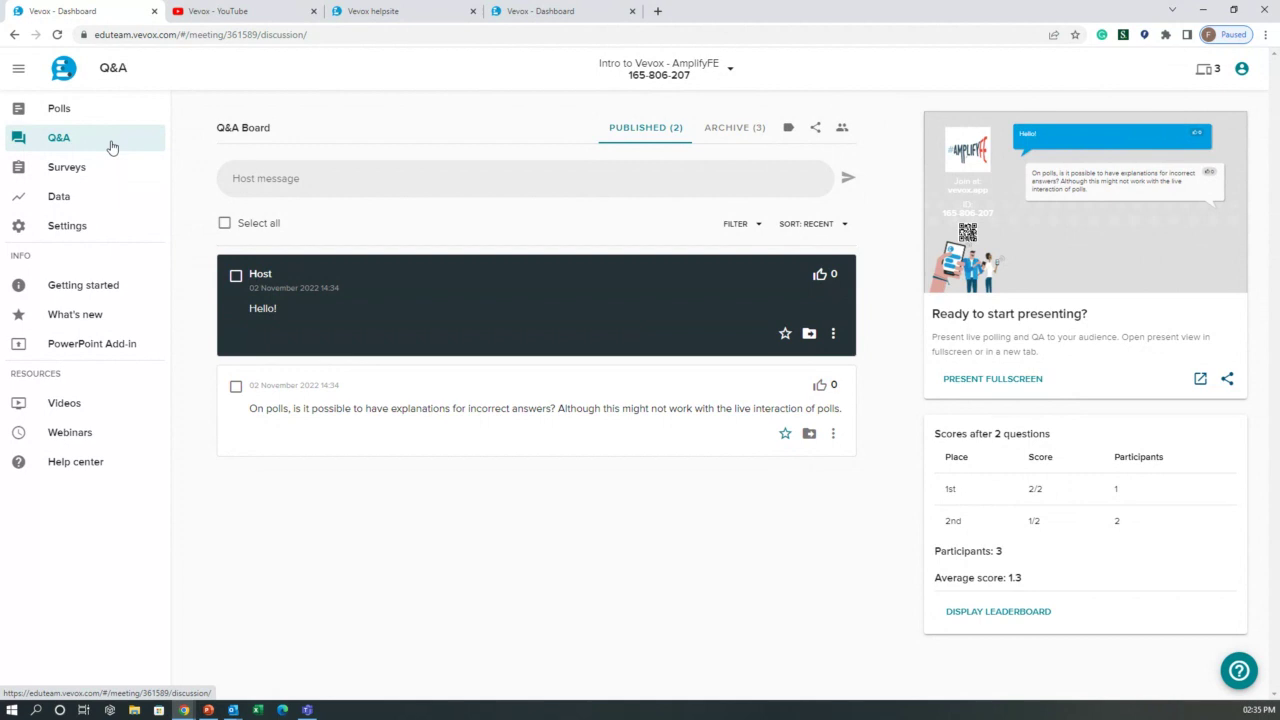
pyautogui.click(728, 136)
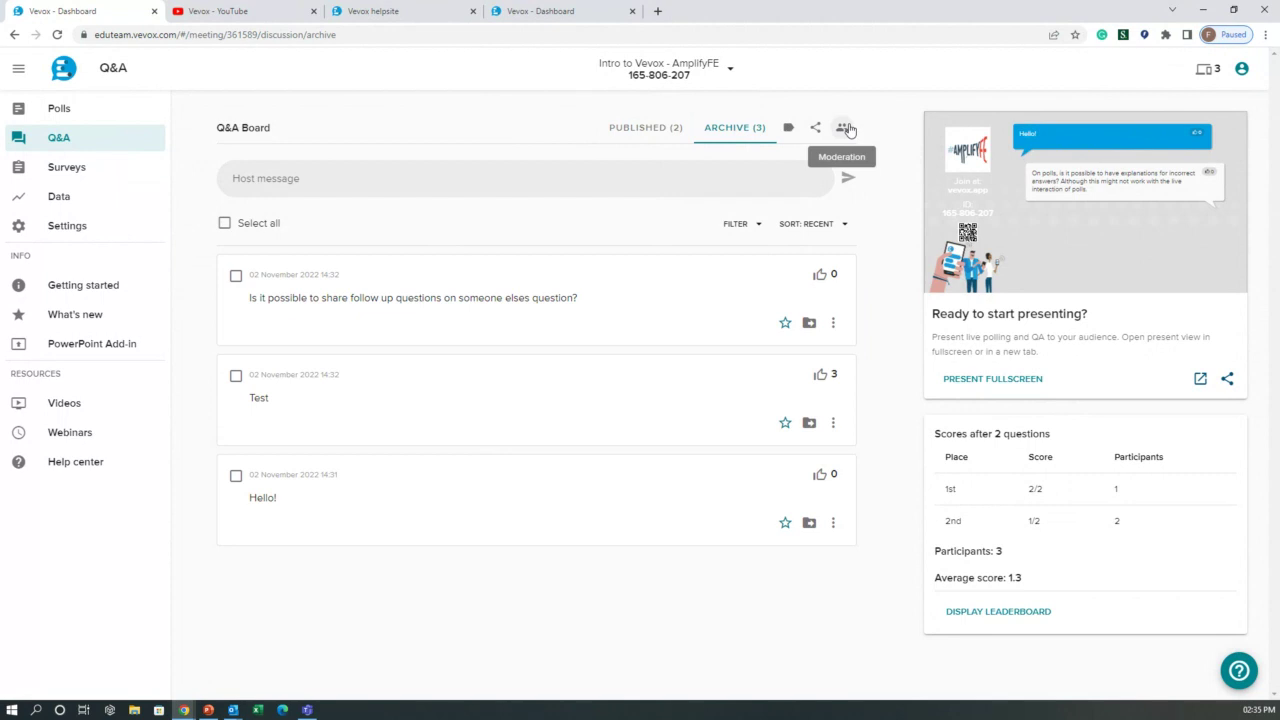
# Start the Geography Quiz, look through its questions in the participant app, and return to the dashboard
pyautogui.click(104, 170)
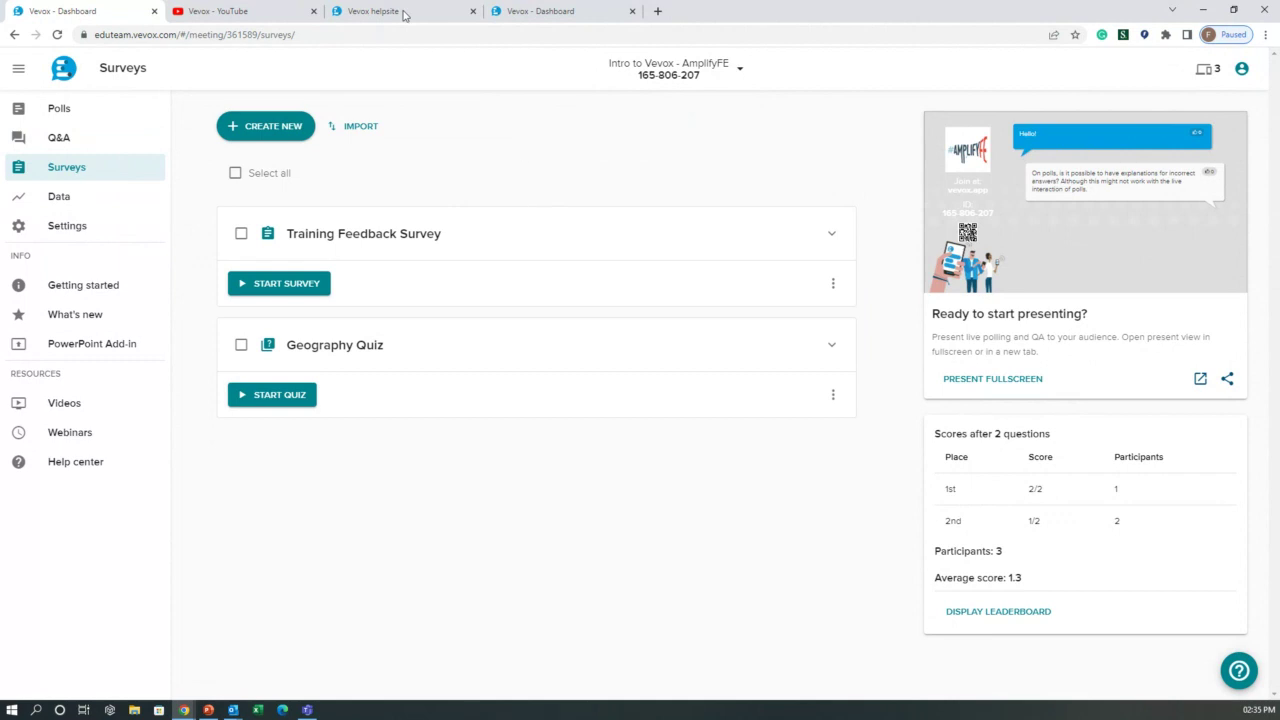
pyautogui.click(279, 404)
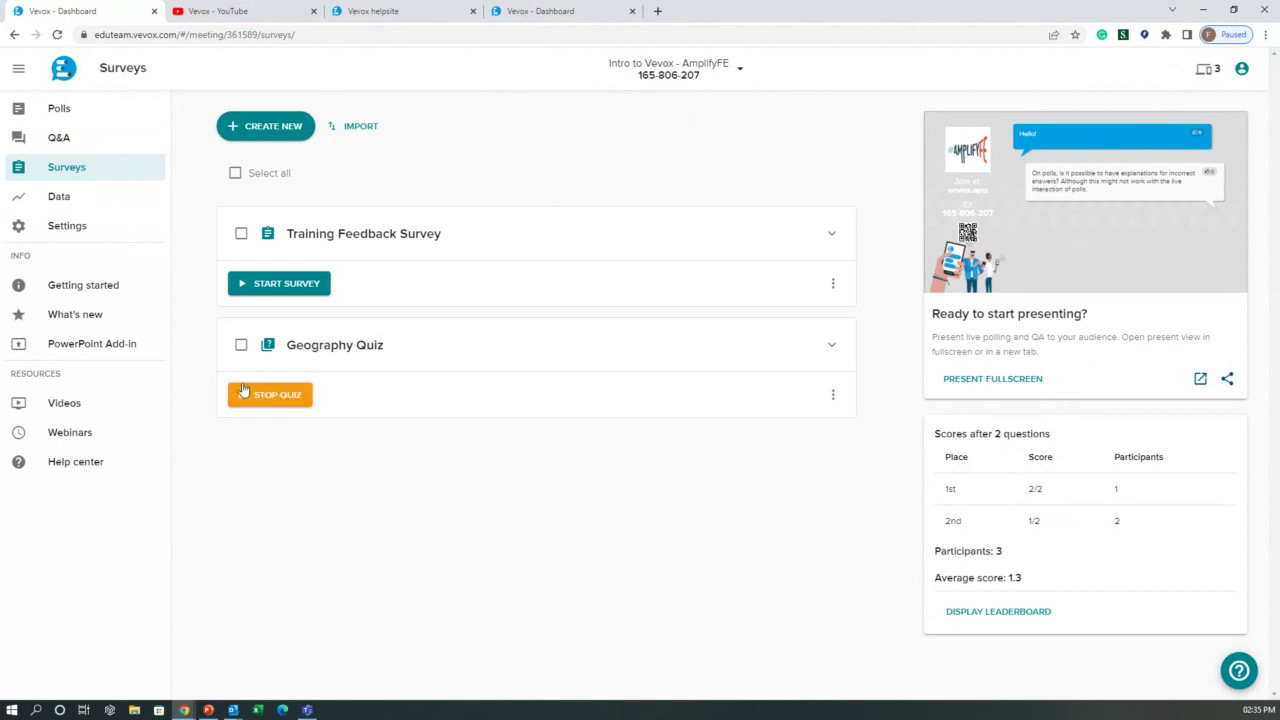
pyautogui.hotkey('alt', 'Tab')
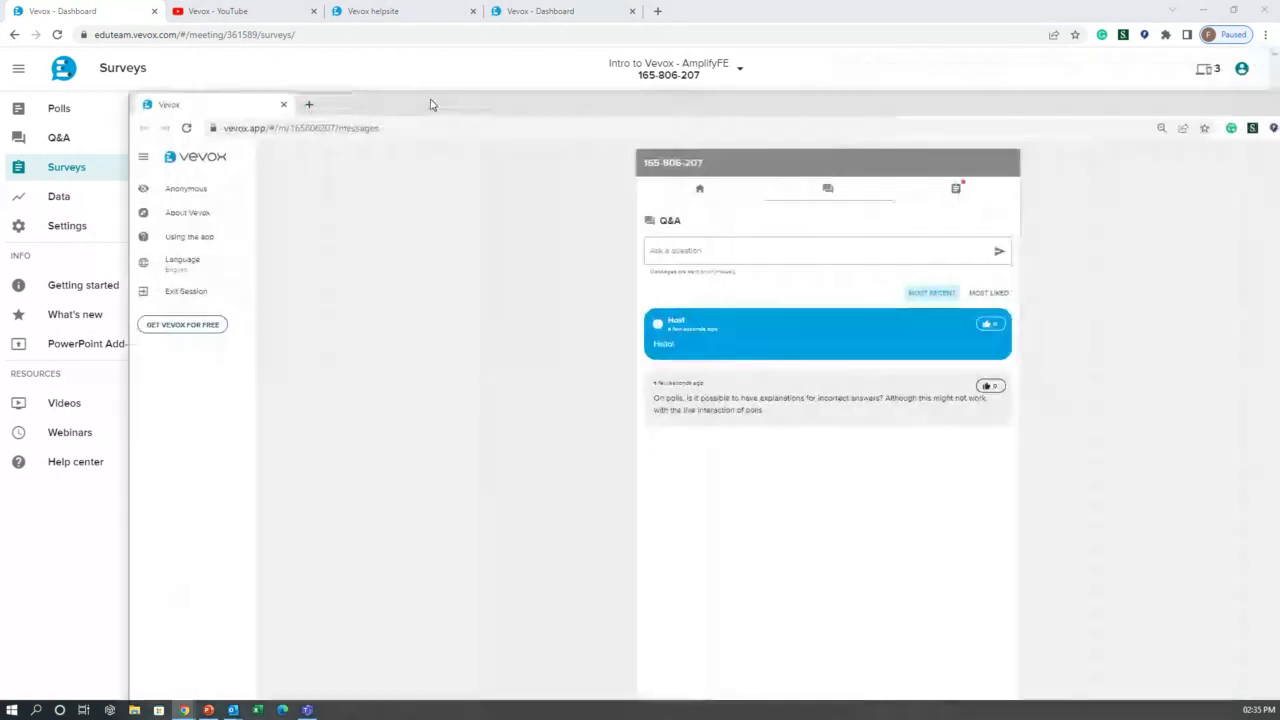
pyautogui.doubleClick(434, 106)
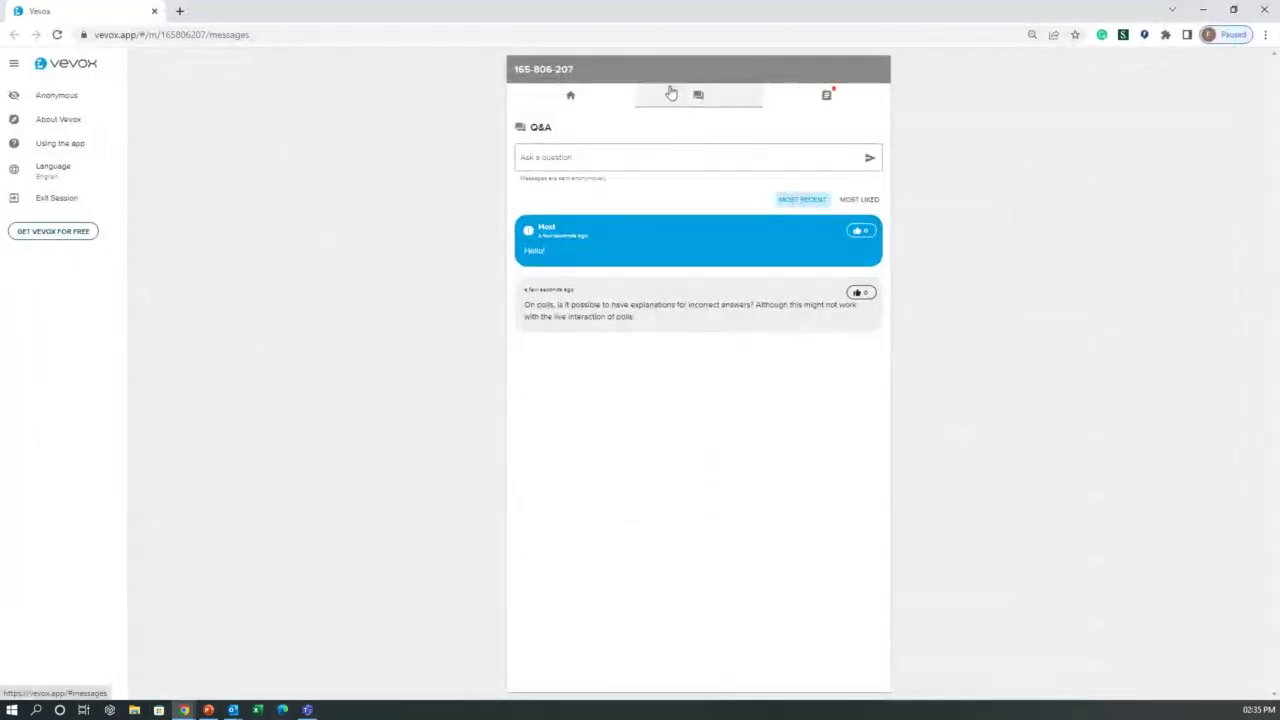
pyautogui.click(828, 98)
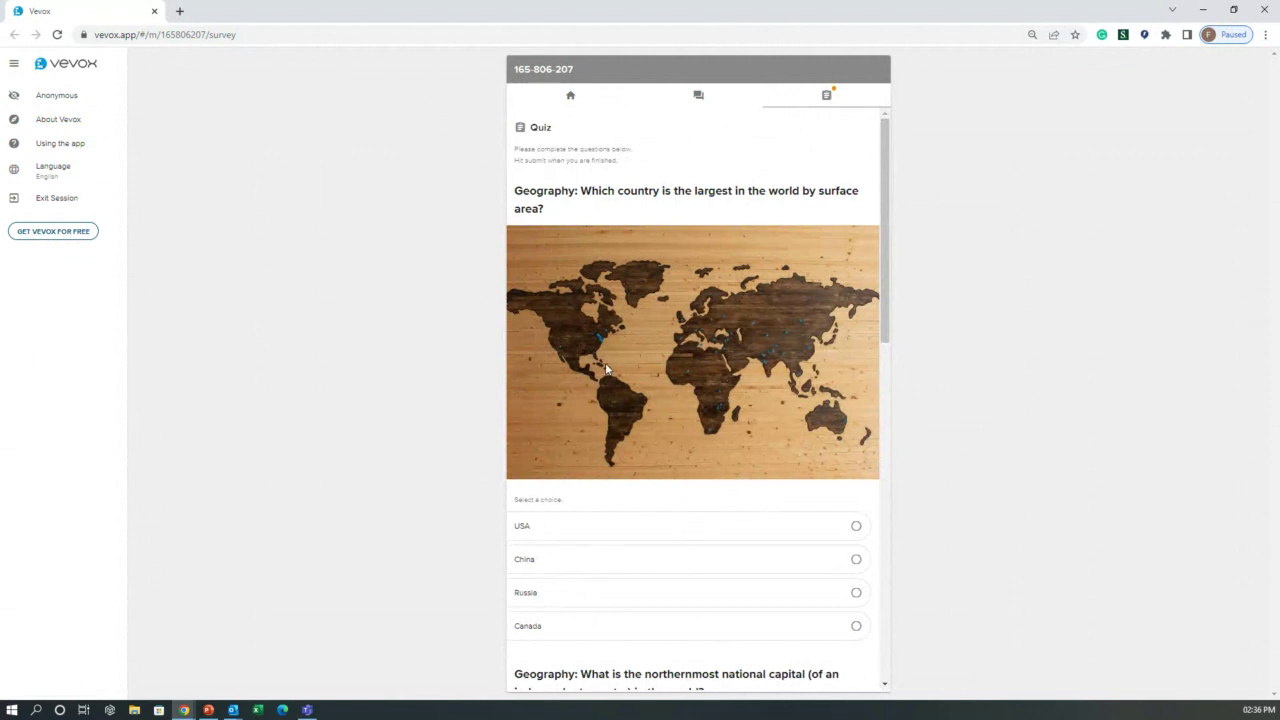
pyautogui.scroll(-3, 626, 394)
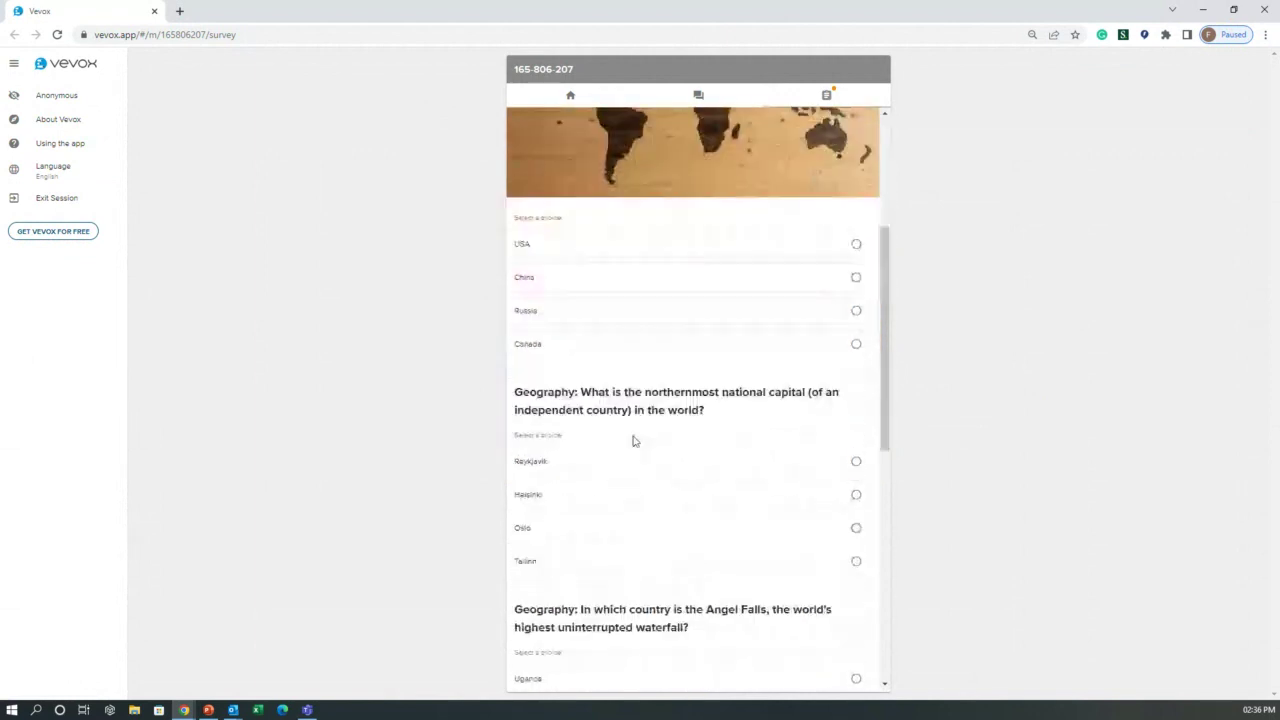
pyautogui.scroll(3, 632, 440)
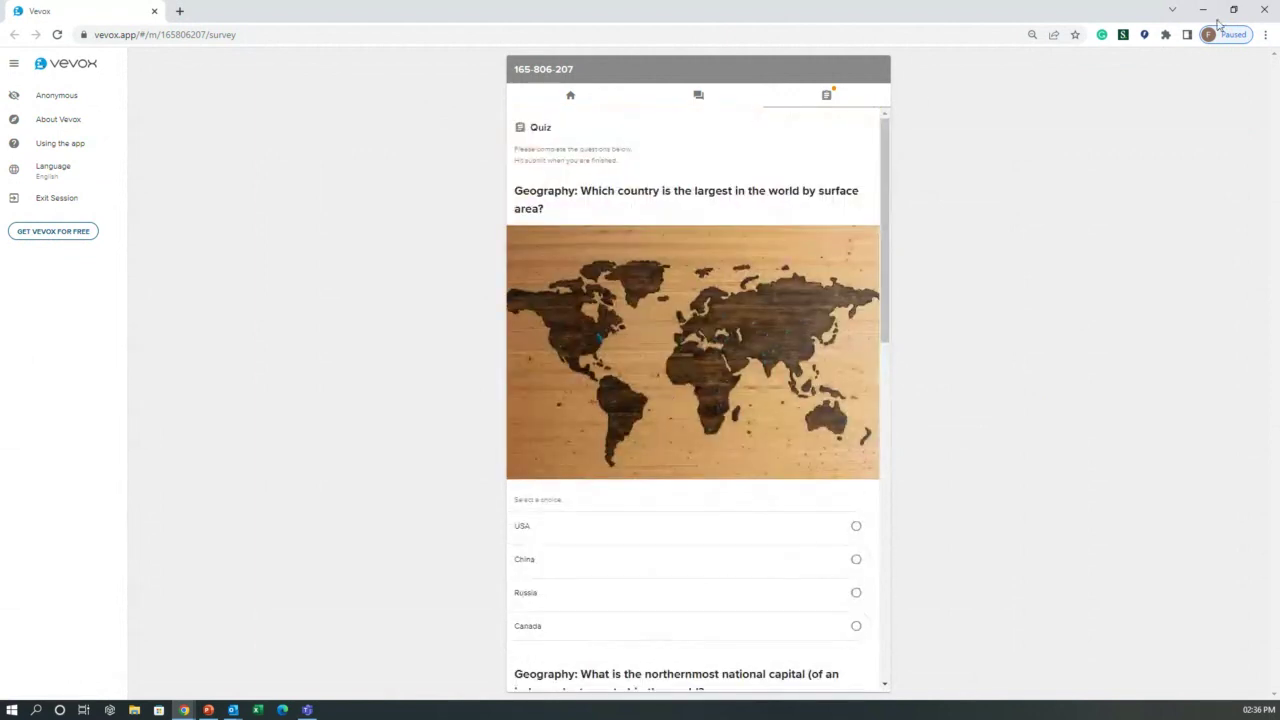
pyautogui.click(1203, 10)
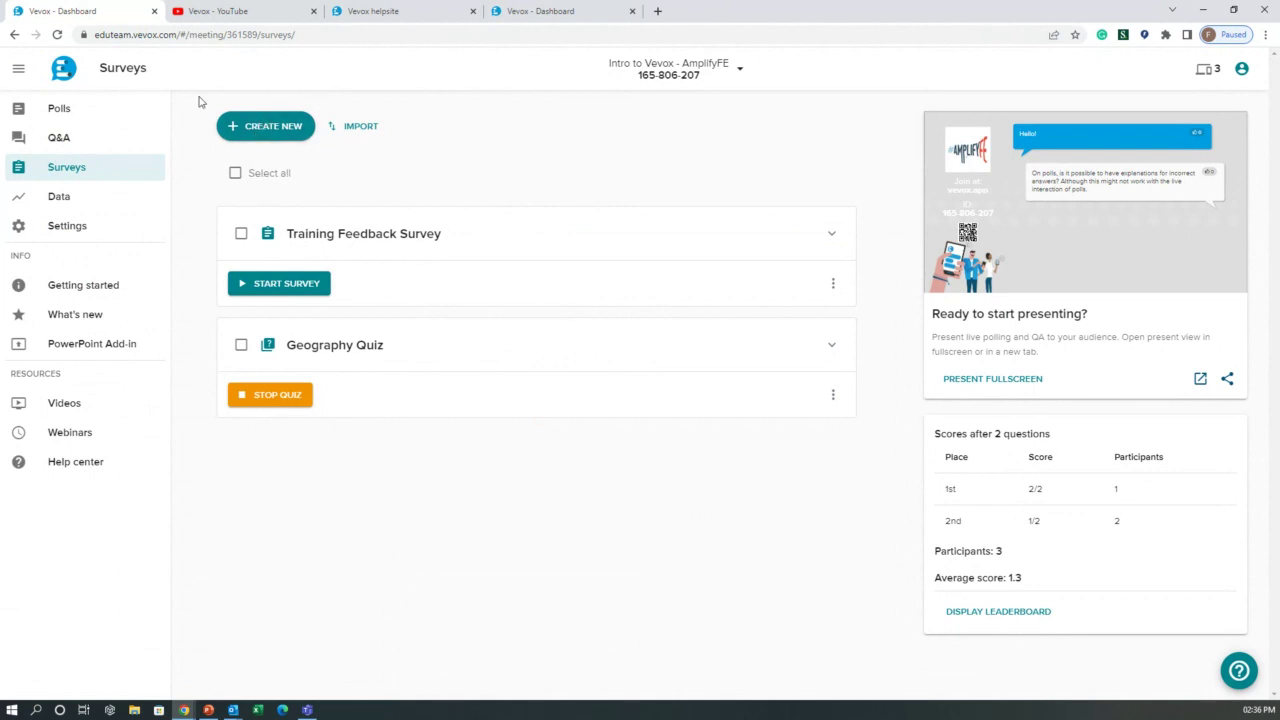
# Create a new survey and check its multichoice question form without adding a question
pyautogui.click(271, 128)
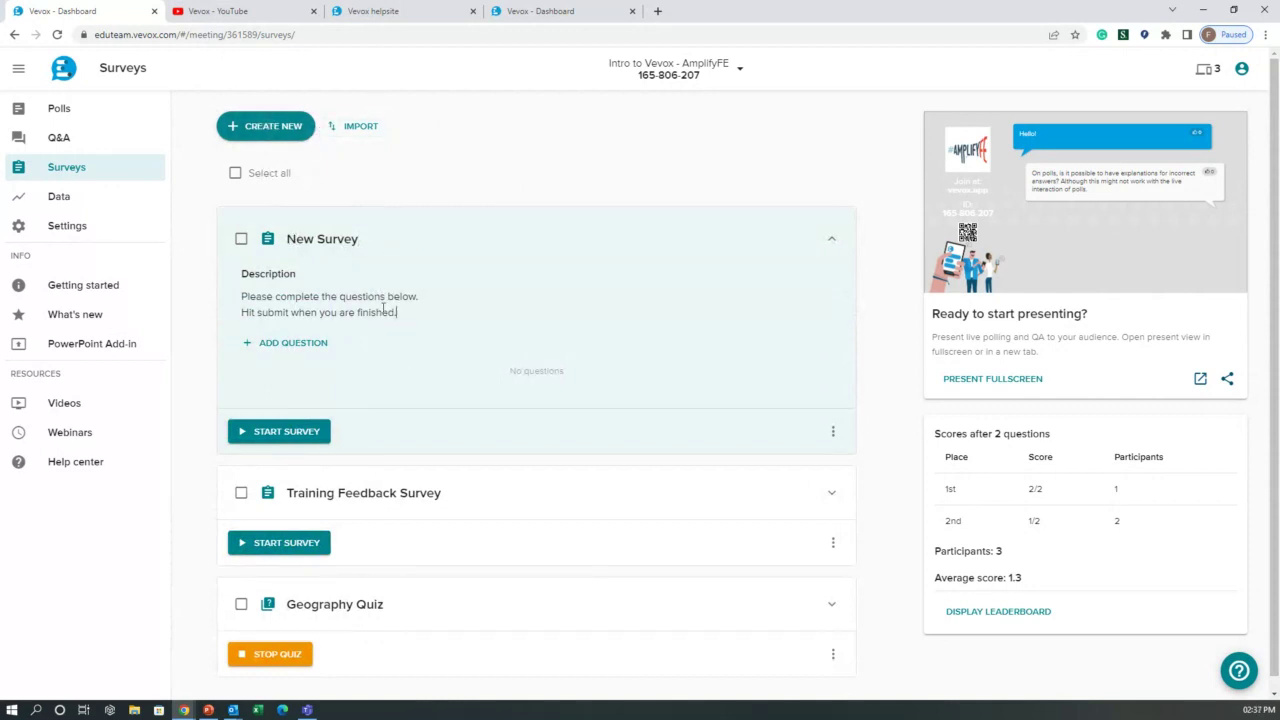
pyautogui.moveTo(404, 312); pyautogui.dragTo(242, 294)
pyautogui.click(290, 343)
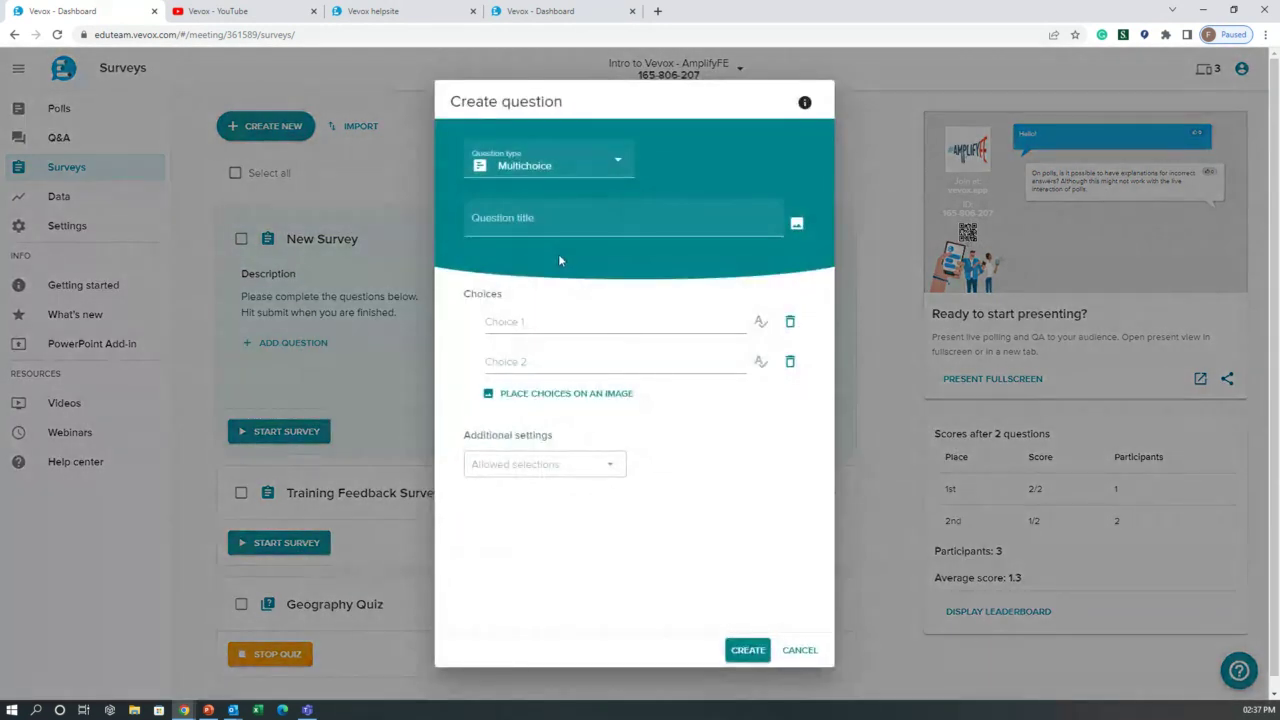
pyautogui.click(803, 651)
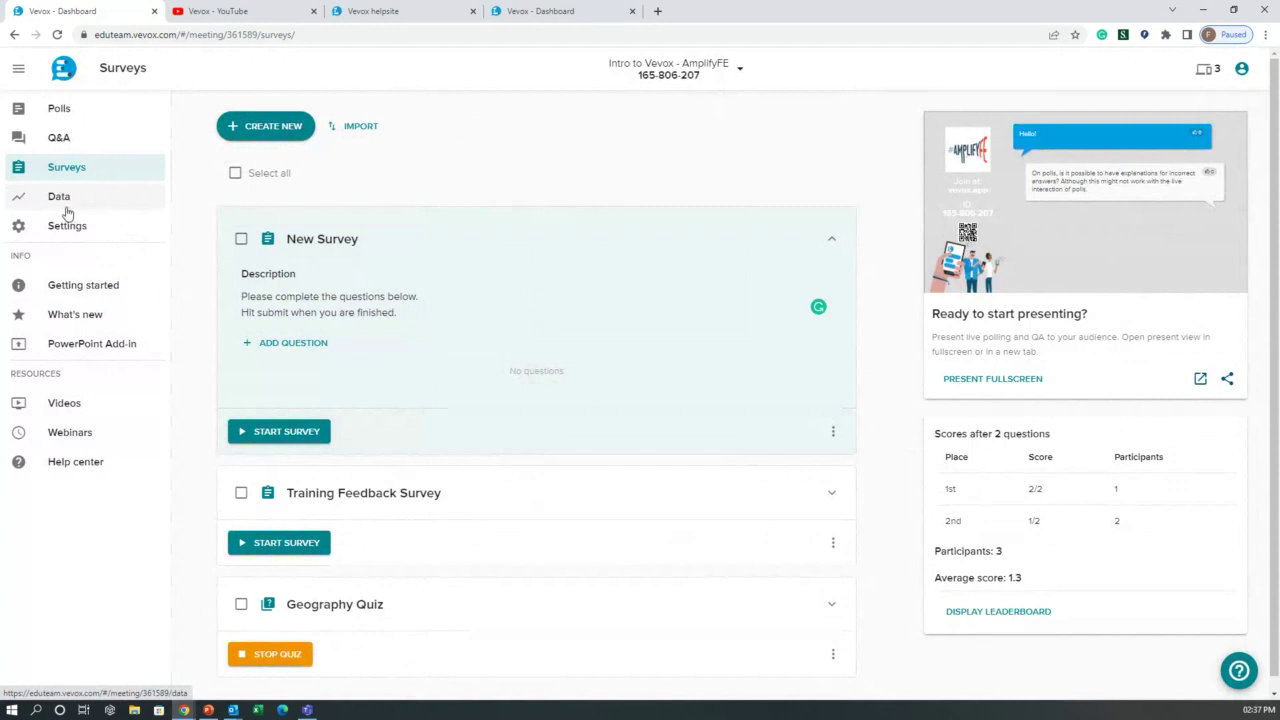
# Examine the session data, including participation figures and the results of each poll question
pyautogui.click(81, 200)
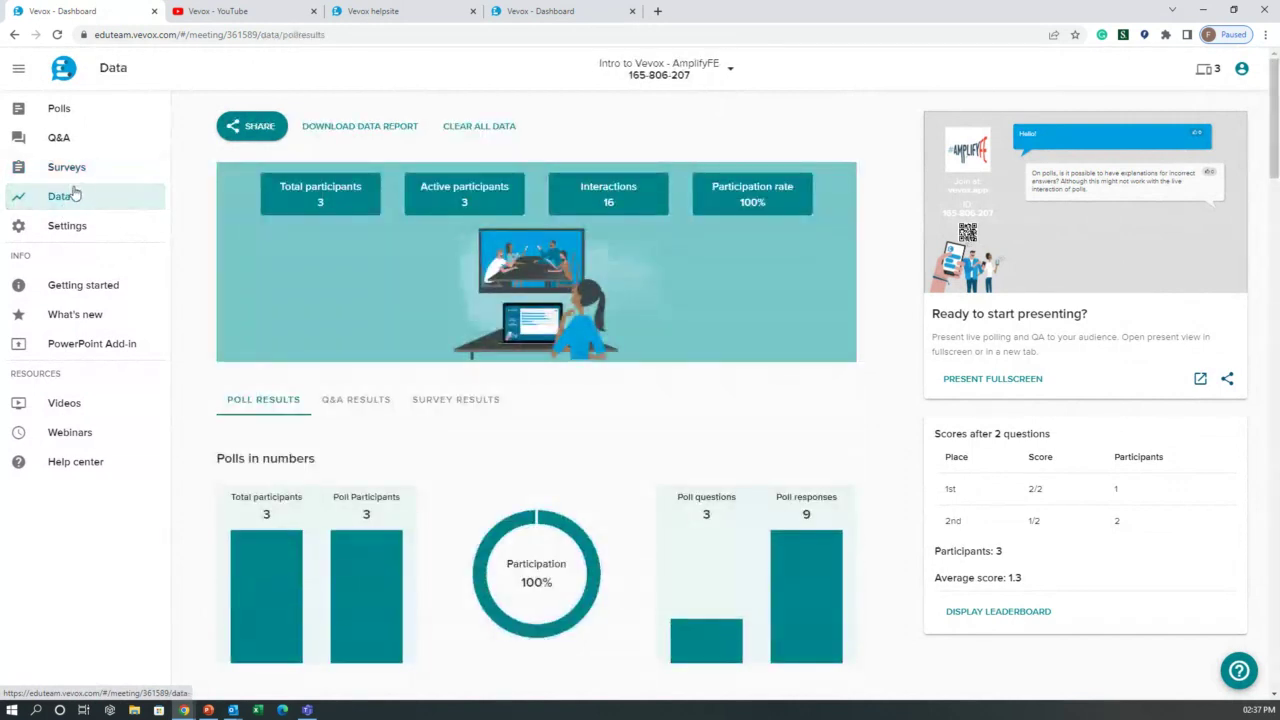
pyautogui.scroll(-1, 620, 420)
pyautogui.scroll(1, 634, 429)
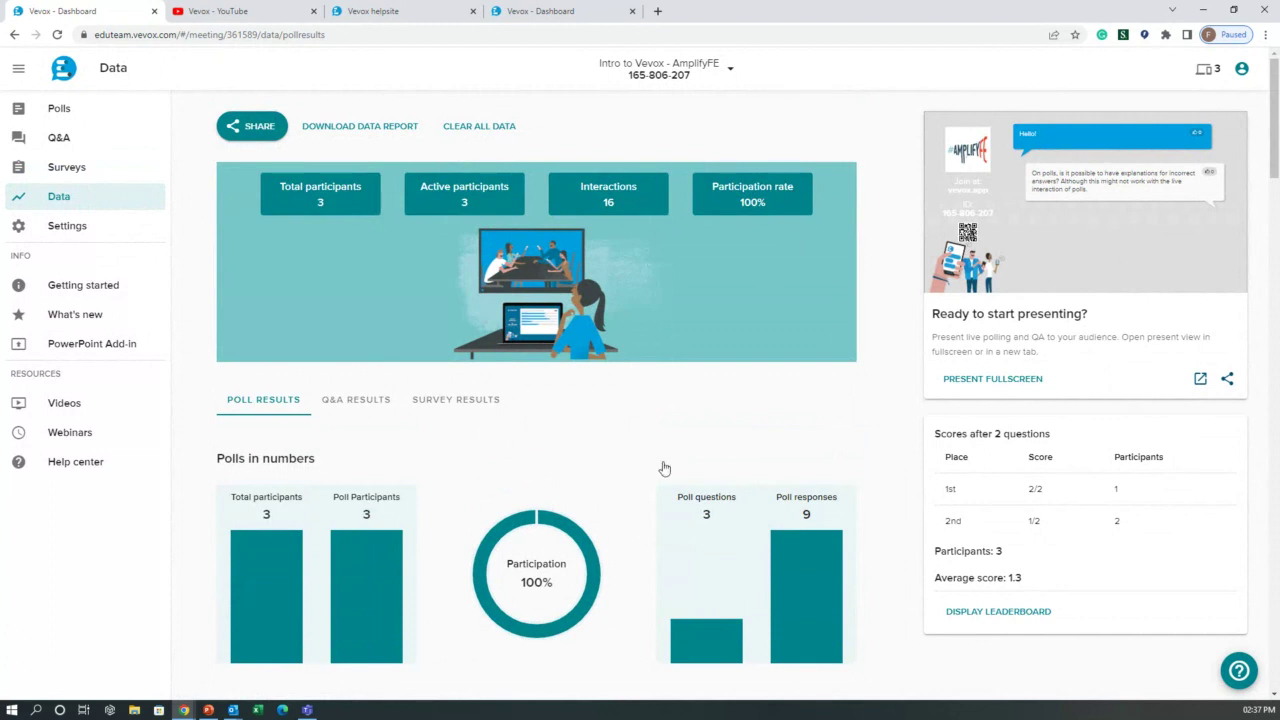
pyautogui.scroll(-1, 693, 438)
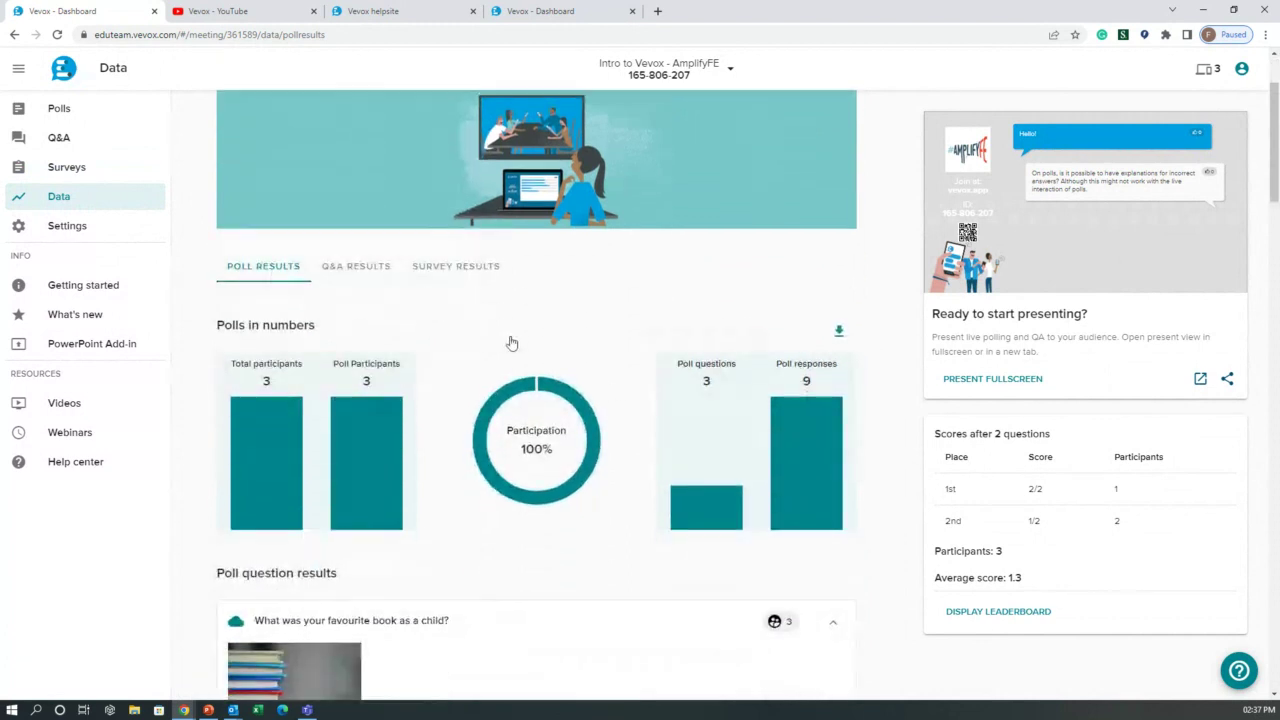
pyautogui.scroll(-2, 508, 343)
pyautogui.scroll(-2, 517, 340)
pyautogui.scroll(1, 457, 306)
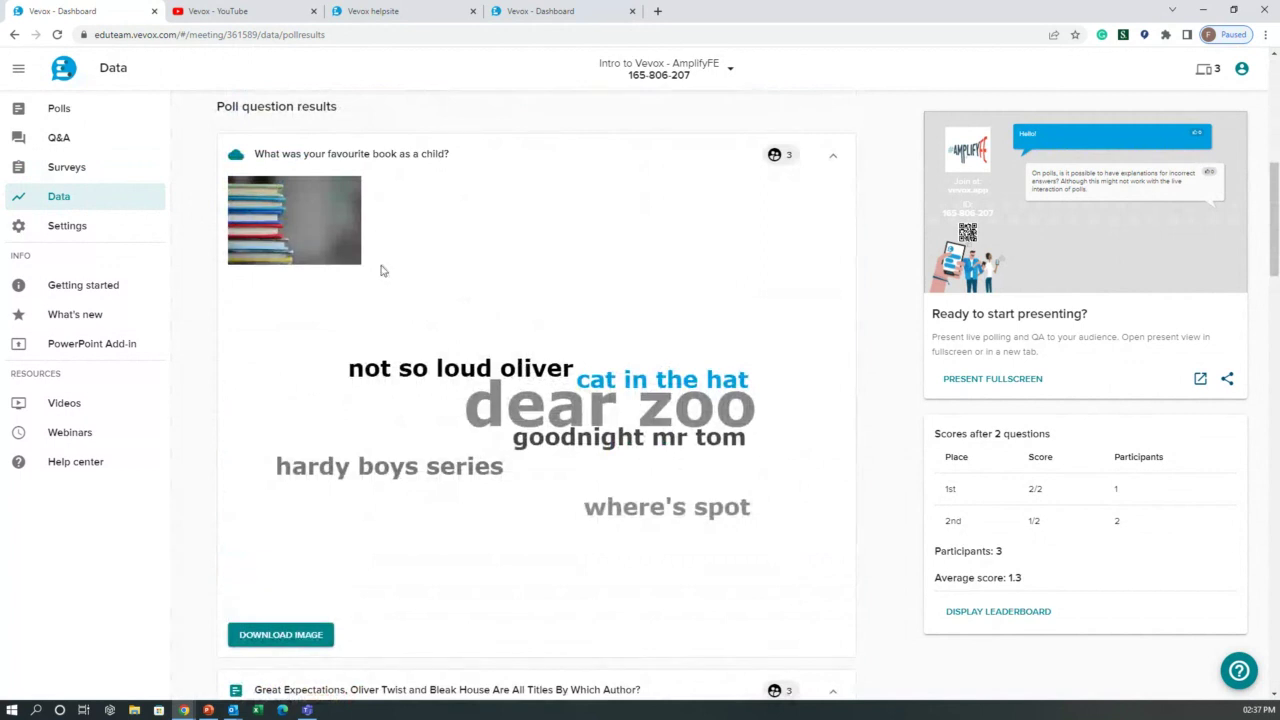
pyautogui.scroll(-3, 380, 270)
pyautogui.scroll(-1, 455, 367)
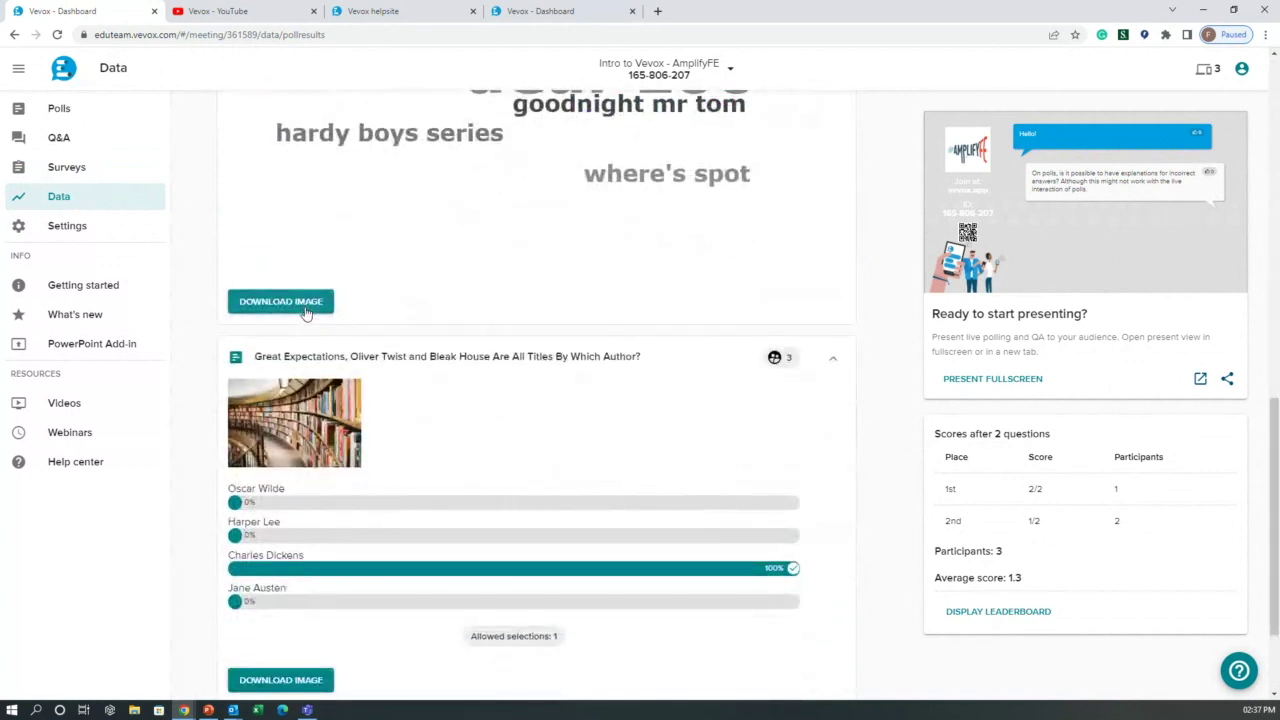
pyautogui.scroll(10, 334, 314)
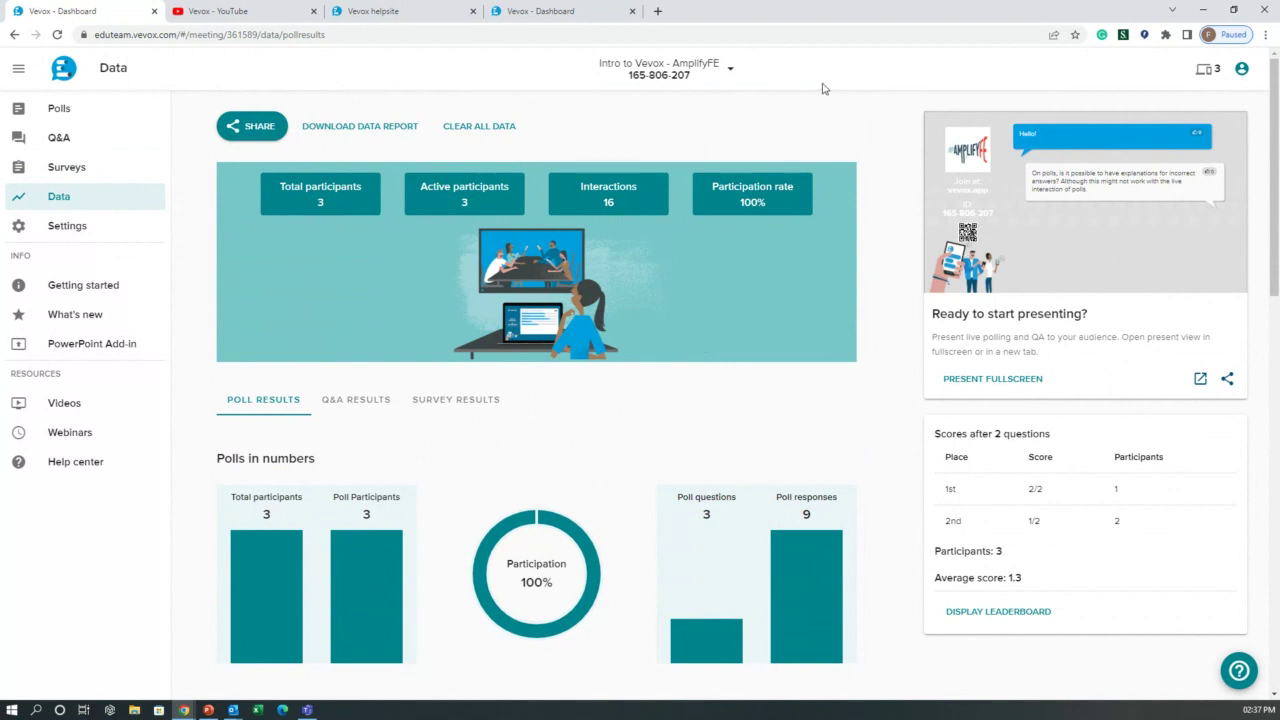
# Review the session's setup, theme, identification and features settings, including the participant app home screen content, and close them unchanged
pyautogui.click(95, 226)
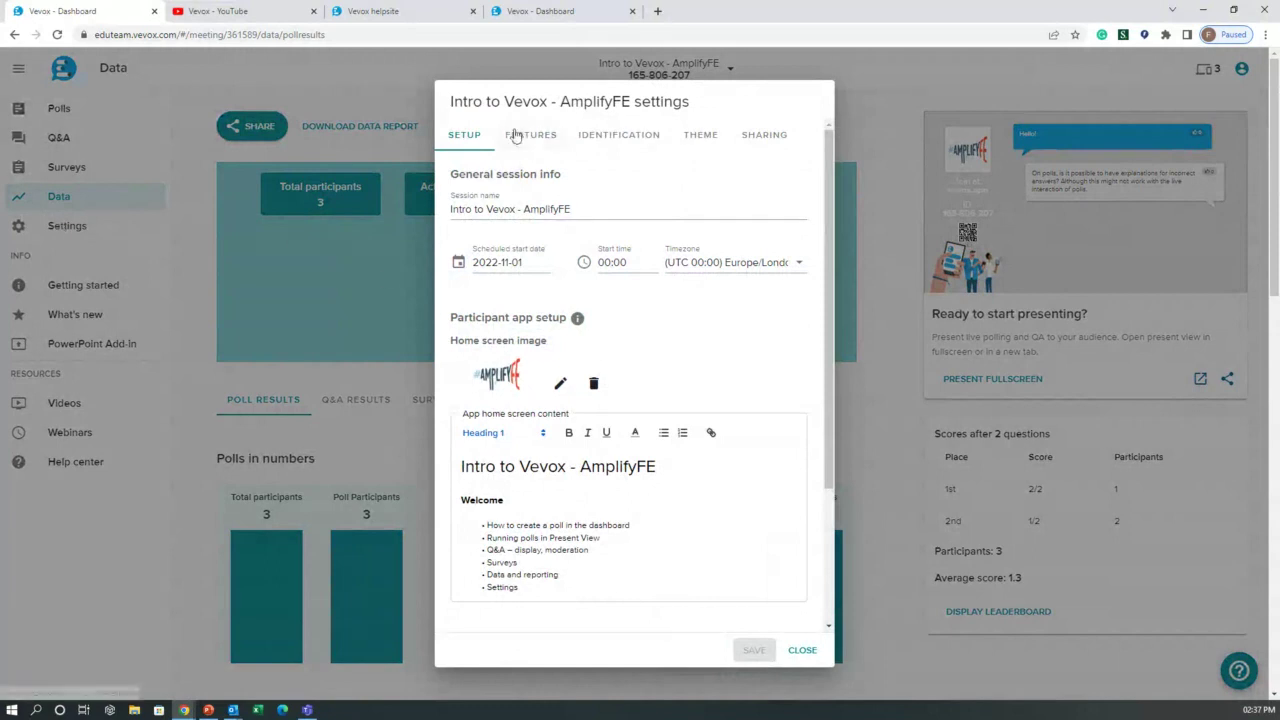
pyautogui.scroll(-2, 625, 300)
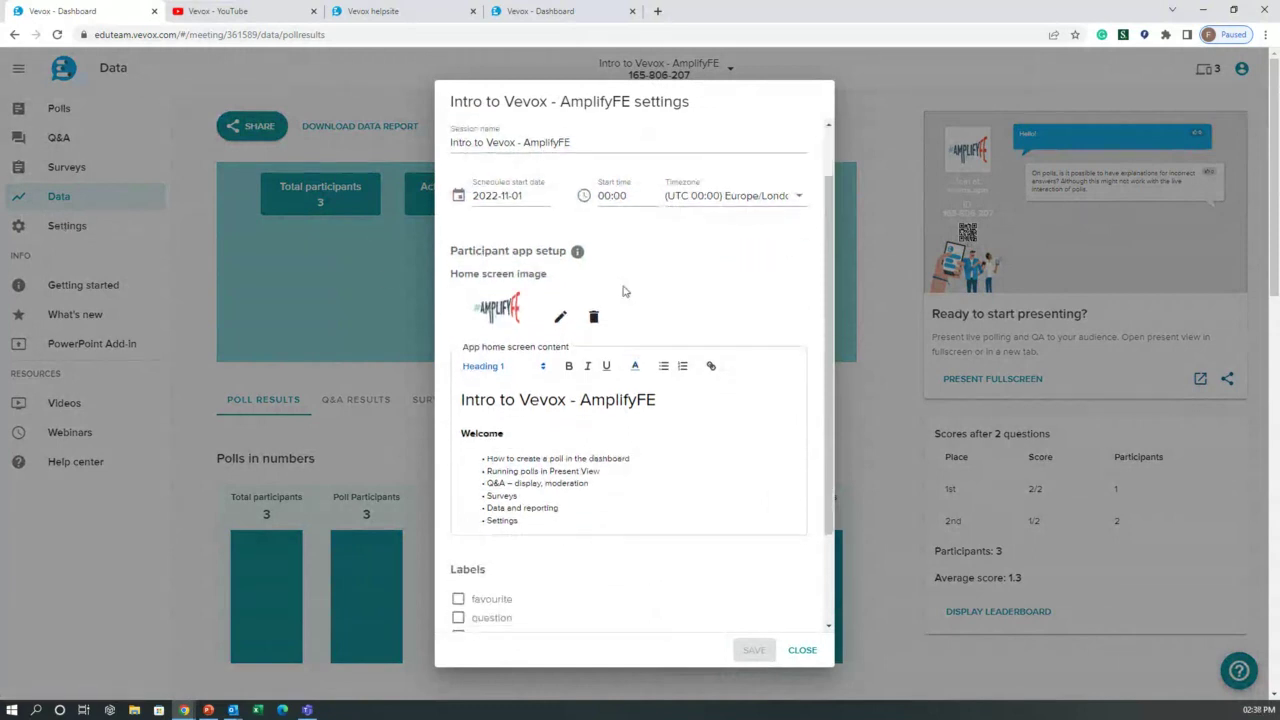
pyautogui.scroll(2, 622, 290)
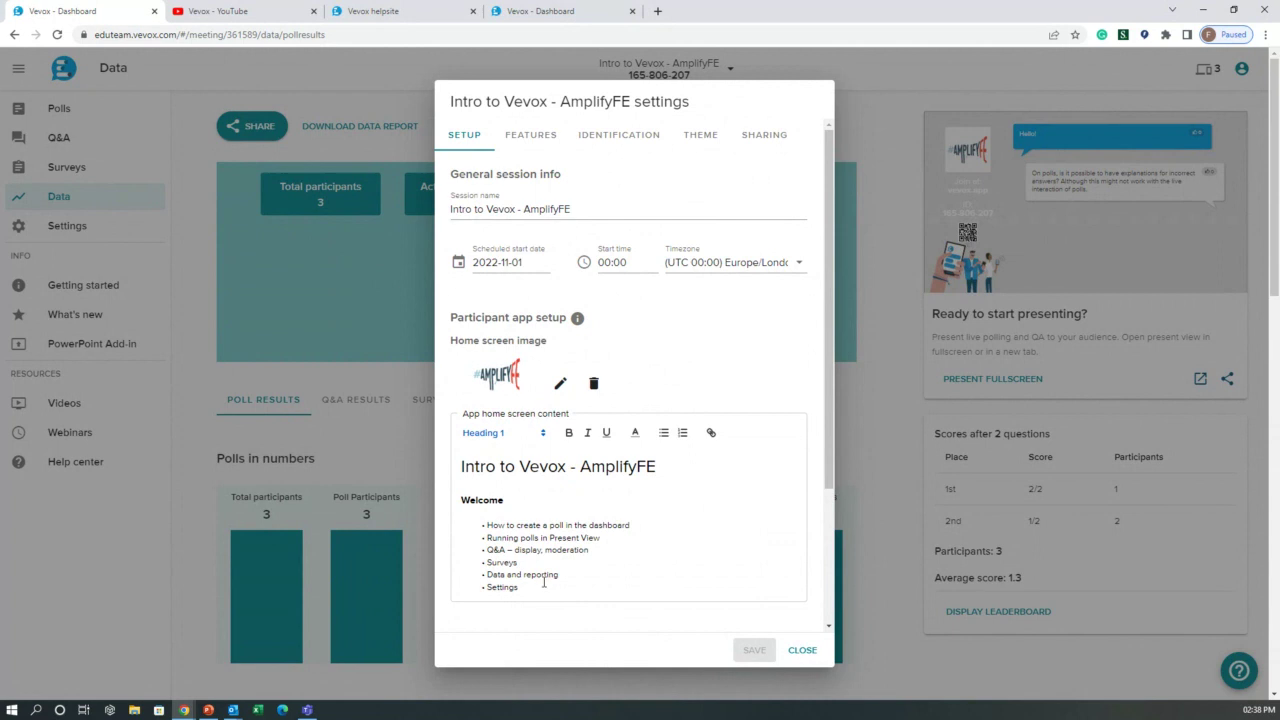
pyautogui.moveTo(544, 575); pyautogui.dragTo(465, 454)
pyautogui.click(651, 354)
pyautogui.click(699, 135)
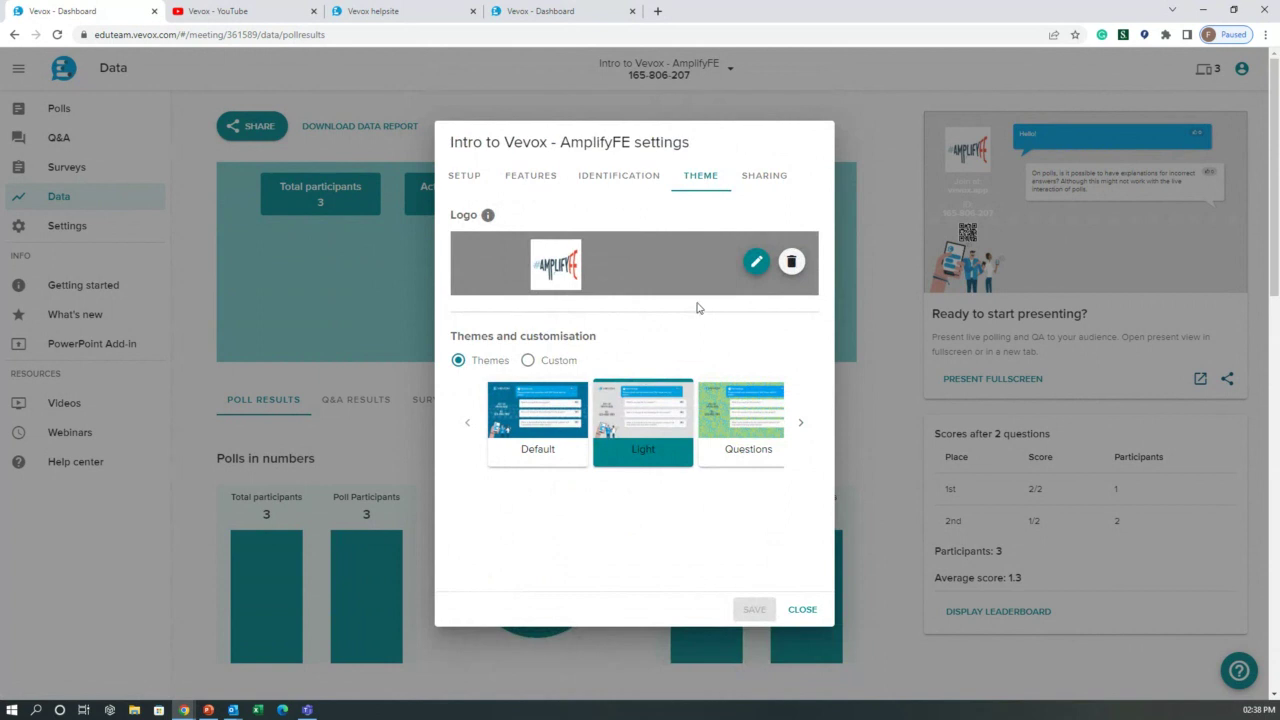
pyautogui.click(620, 178)
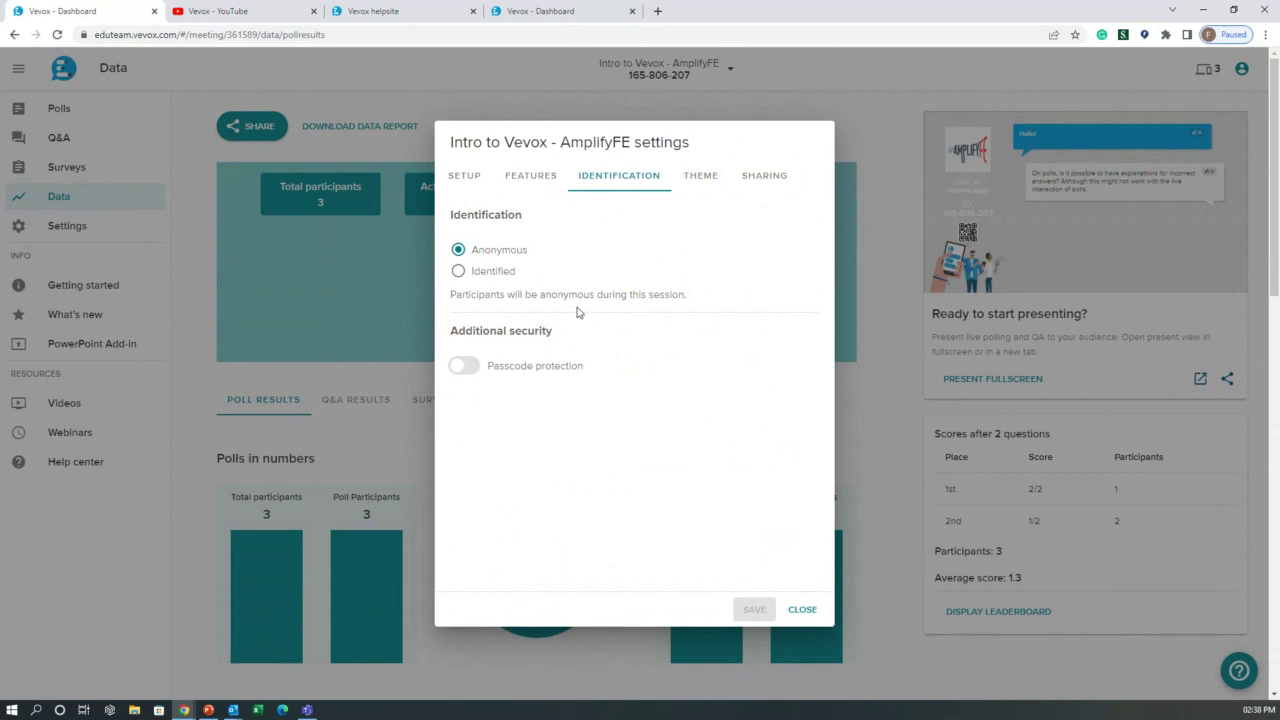
pyautogui.click(548, 184)
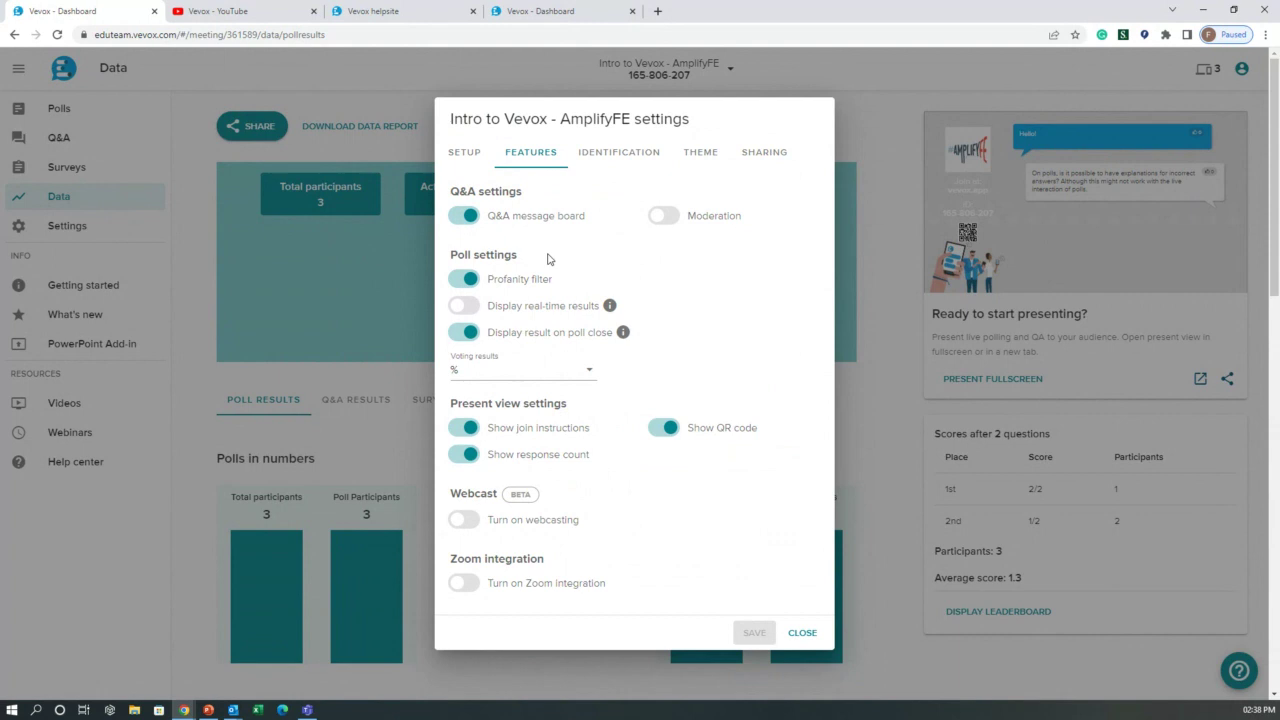
pyautogui.click(800, 633)
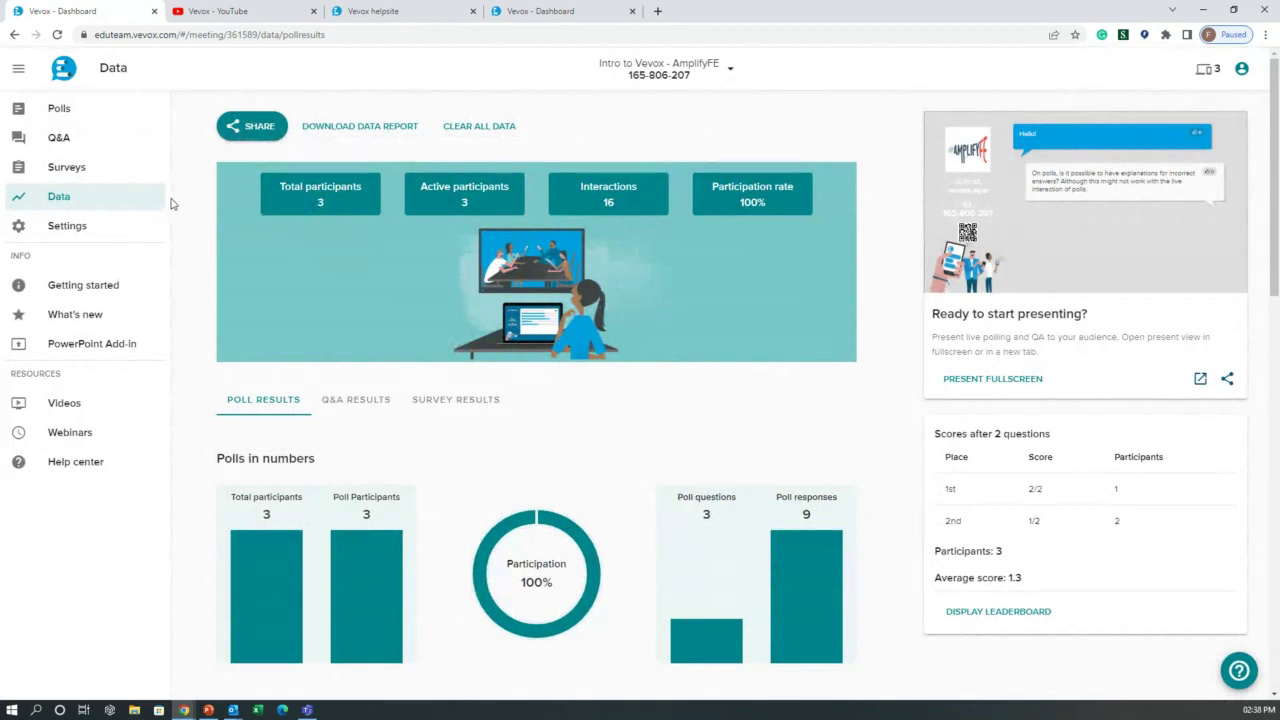
# Switch to the Intro to Vevox - AmplifyFE presentation in PowerPoint and select slide 8, just after the Vevox Resources & Support slide
pyautogui.click(208, 710)
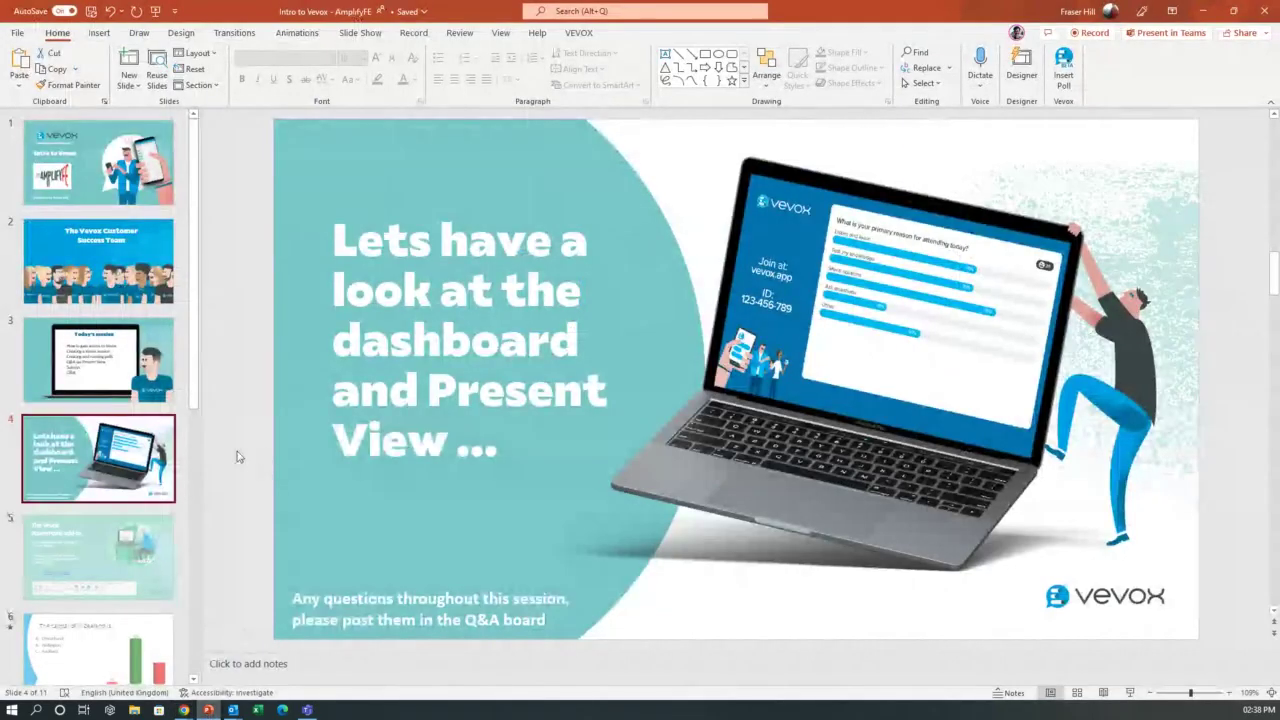
pyautogui.scroll(-2, 234, 451)
pyautogui.scroll(-2, 119, 432)
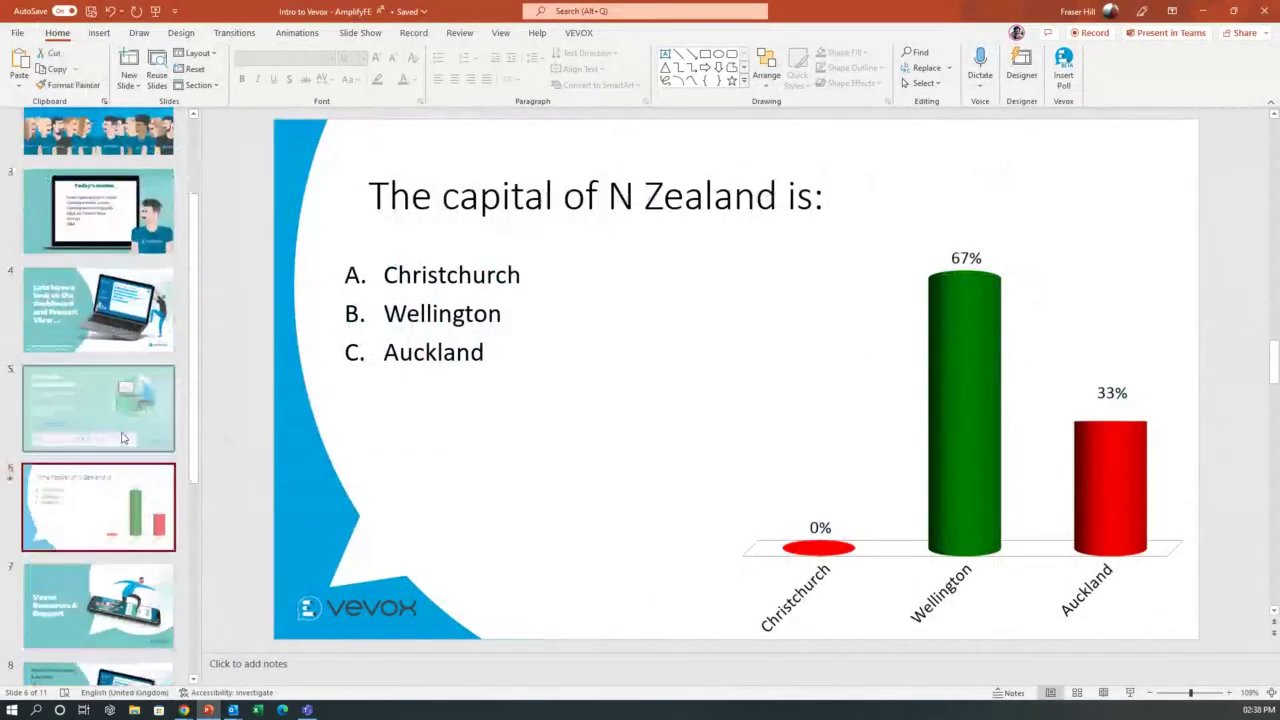
pyautogui.scroll(-3, 128, 440)
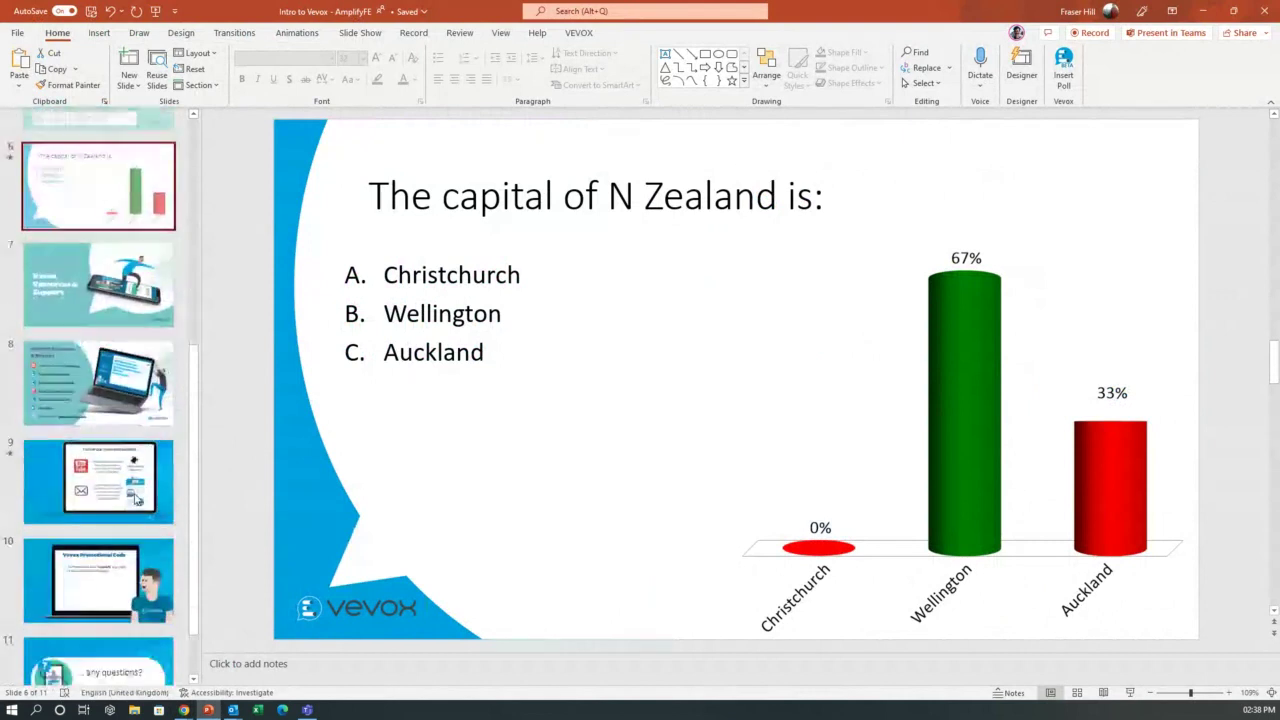
pyautogui.click(112, 388)
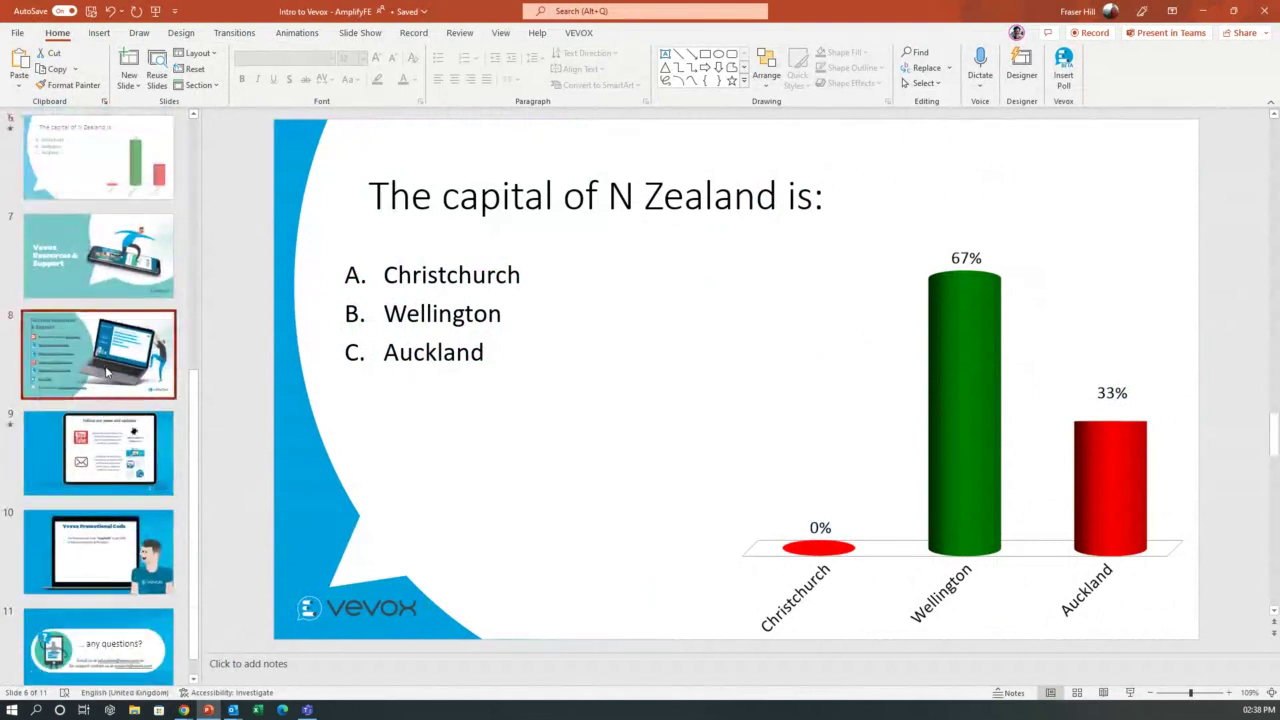